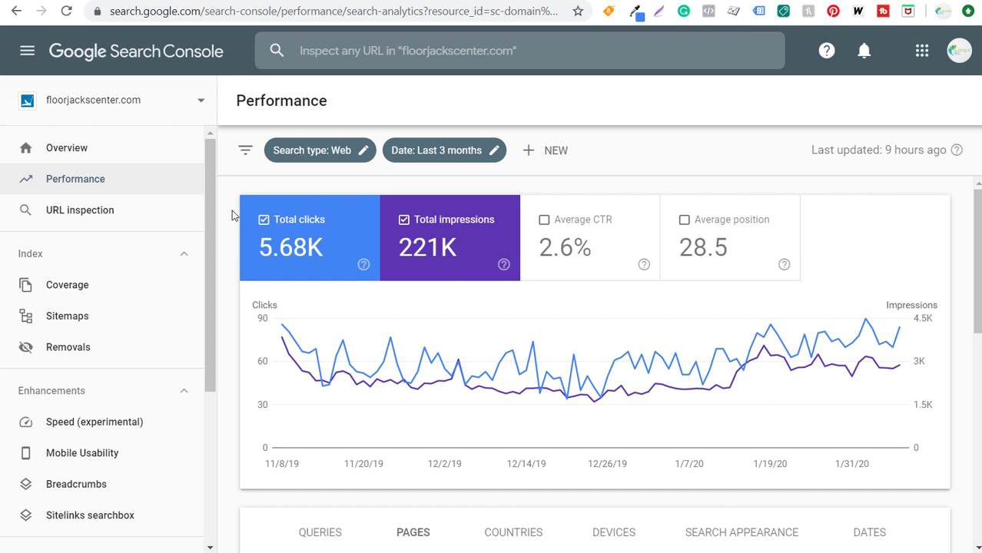
# - Review the three-month performance chart and page list for floorjackscenter.com, then switch to Google Ads Keyword Planner
pyautogui.scroll(-1, 233, 219)
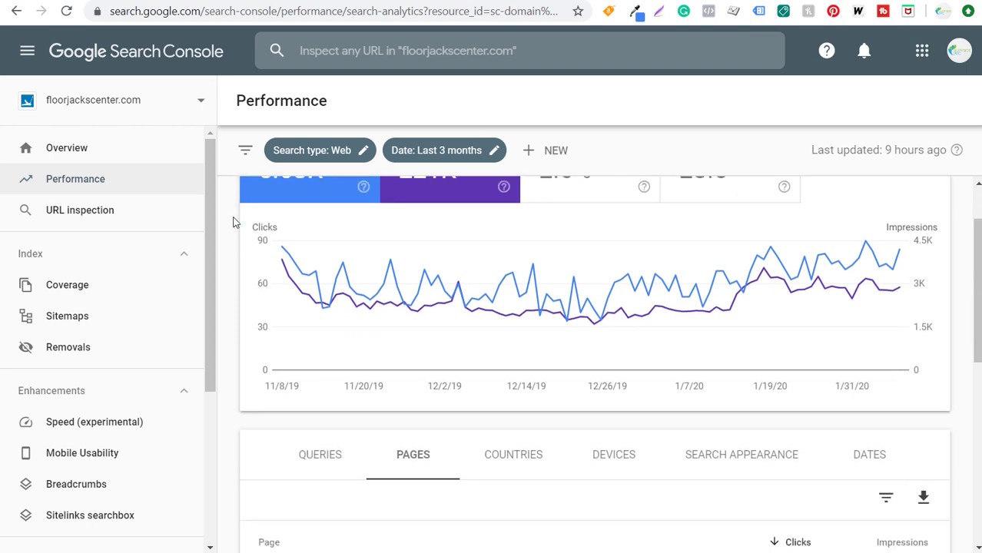
pyautogui.scroll(-1, 313, 322)
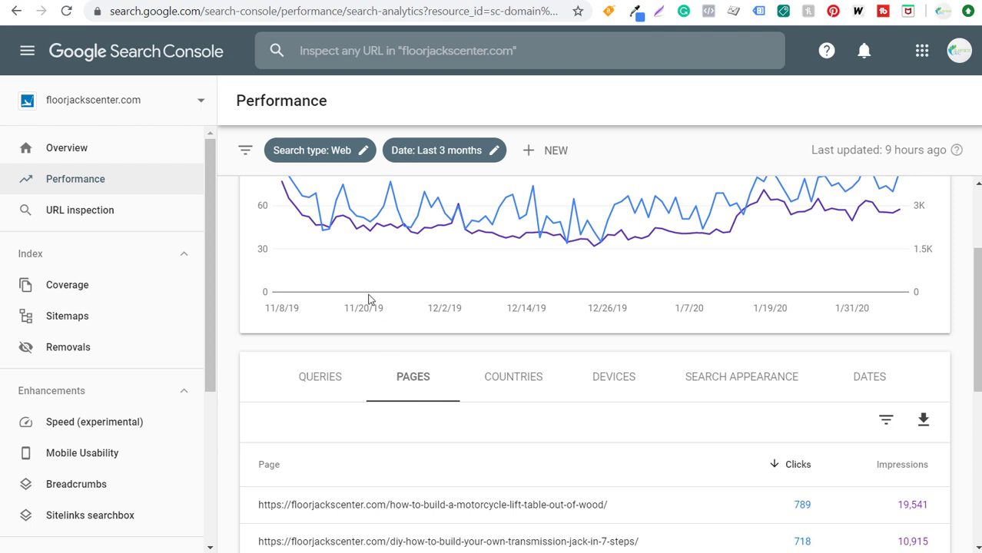
pyautogui.click(152, 2)
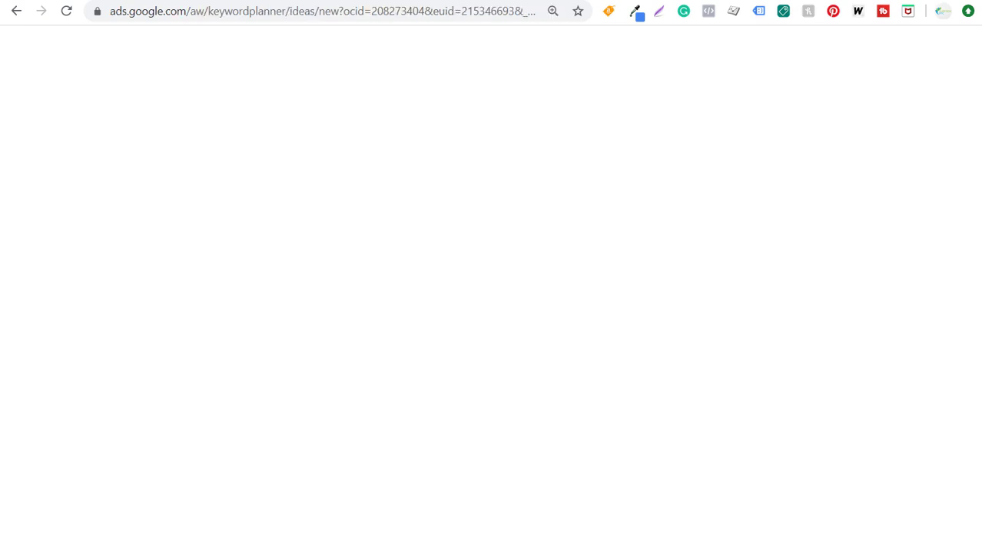
pyautogui.scroll(-3, 343, 261)
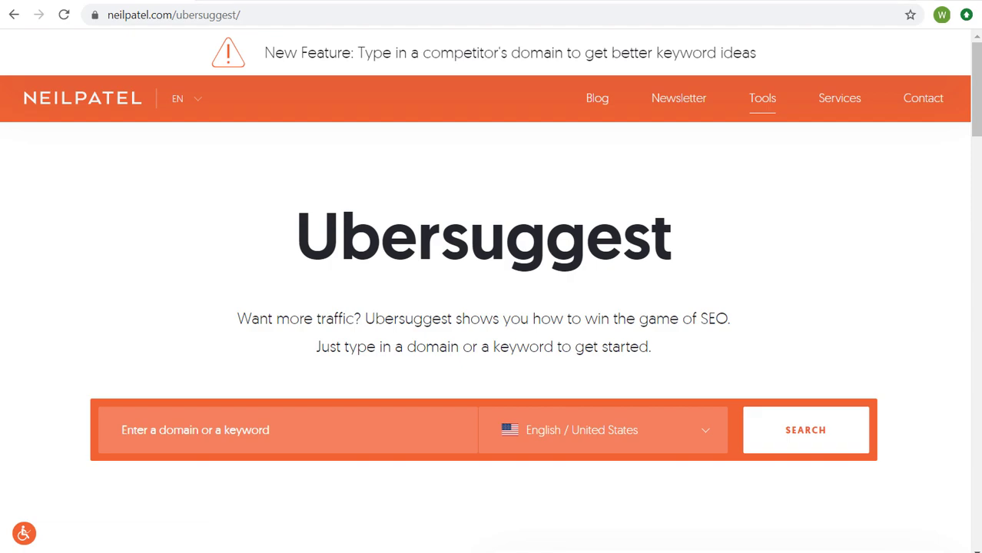
pyautogui.click(559, 528)
pyautogui.click(178, 433)
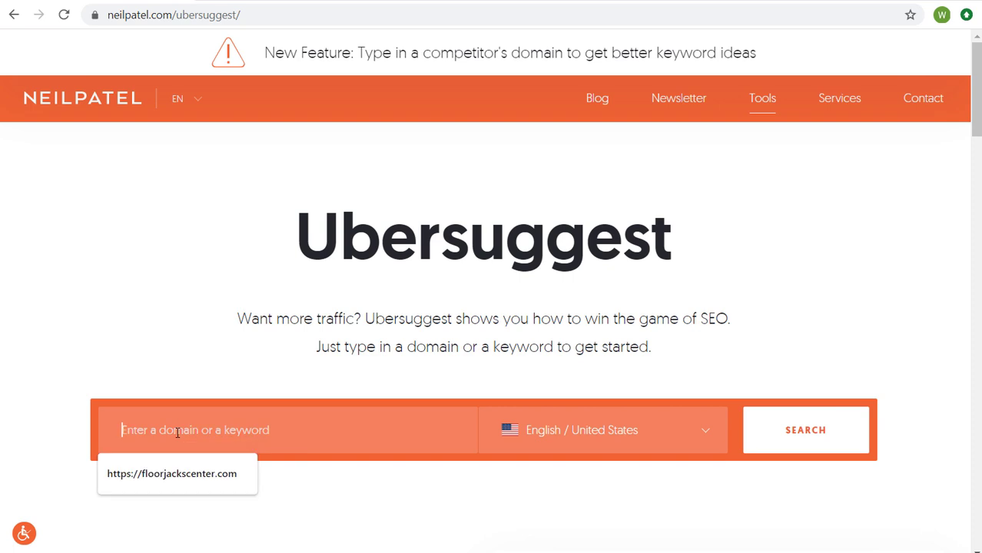
pyautogui.click(208, 482)
pyautogui.click(814, 434)
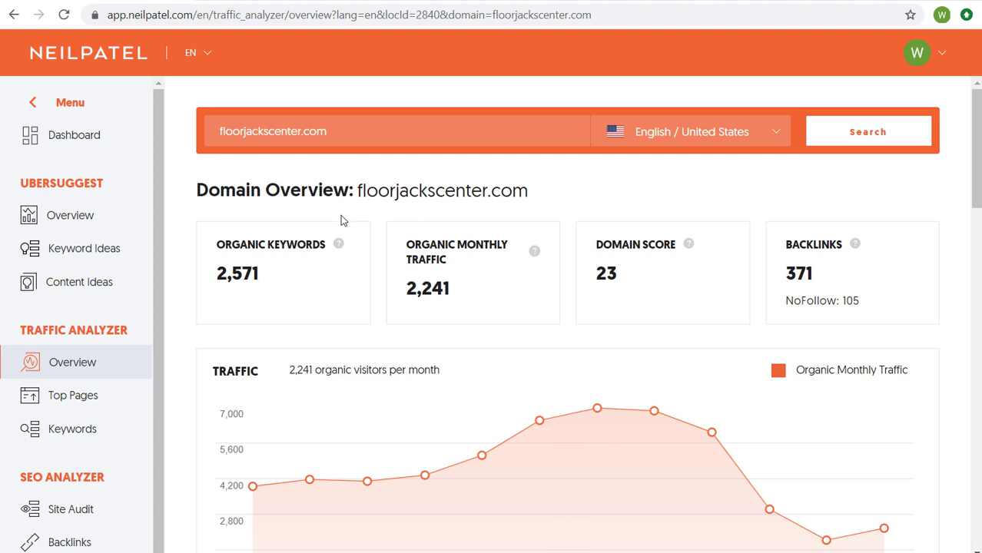
# - Export the domain's organic keywords report to CSV and open the downloaded file in Excel
pyautogui.click(331, 274)
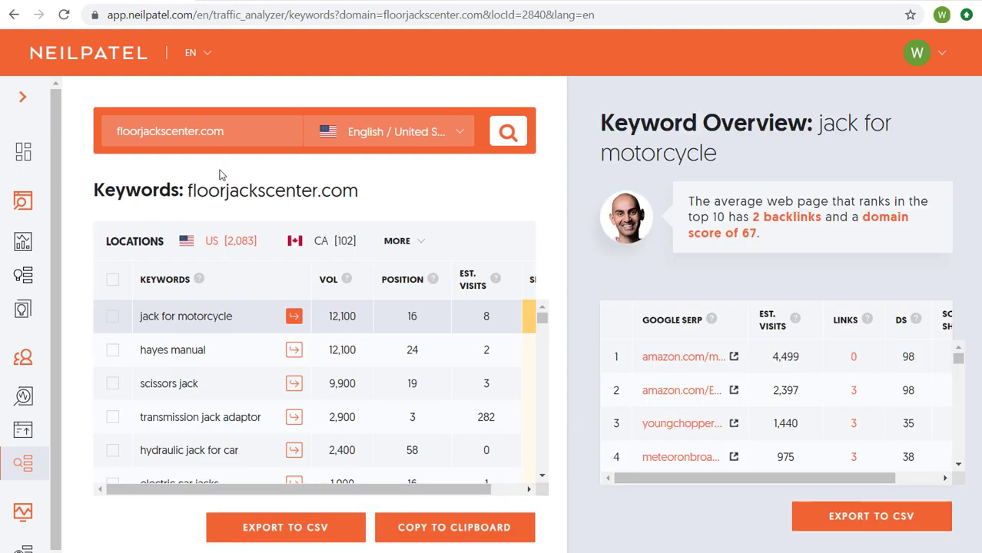
pyautogui.click(286, 530)
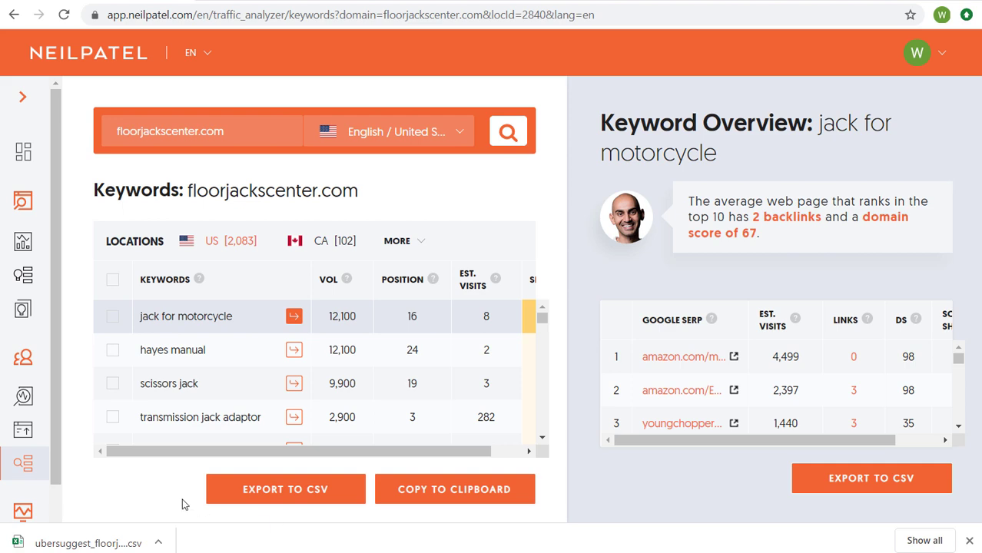
pyautogui.click(119, 544)
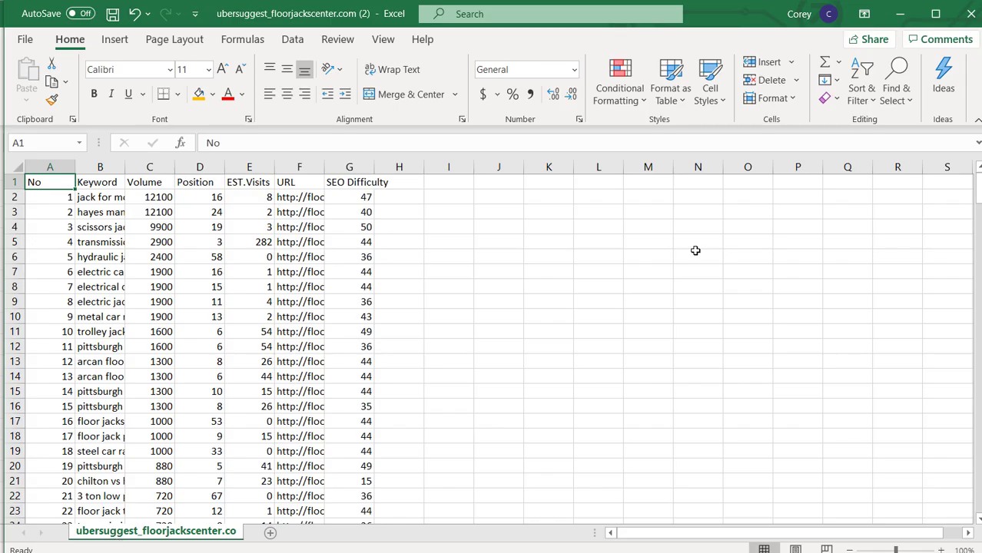
# - Look through the exported keyword rows down to the last entry and return to the start of the sheet
pyautogui.scroll(-20, 307, 321)
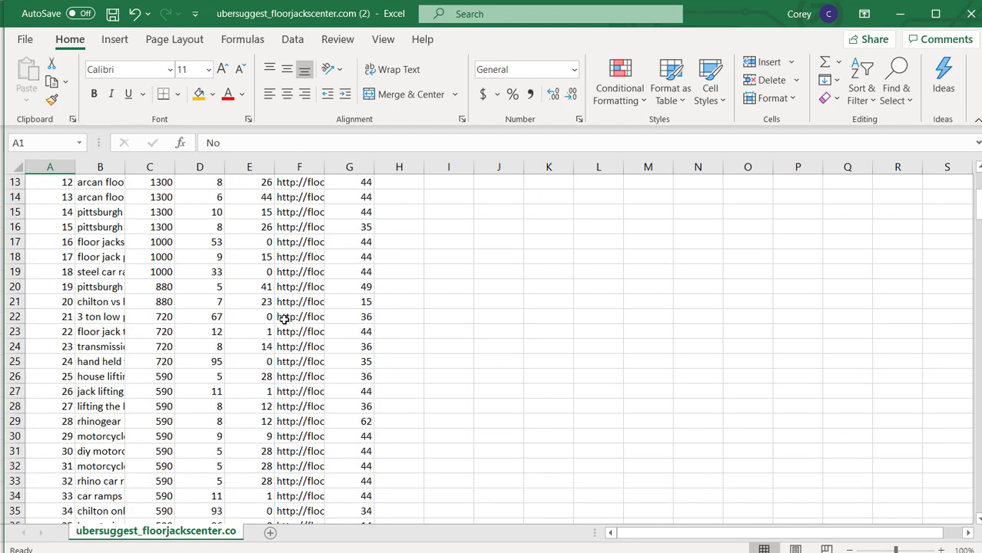
pyautogui.scroll(-20, 275, 322)
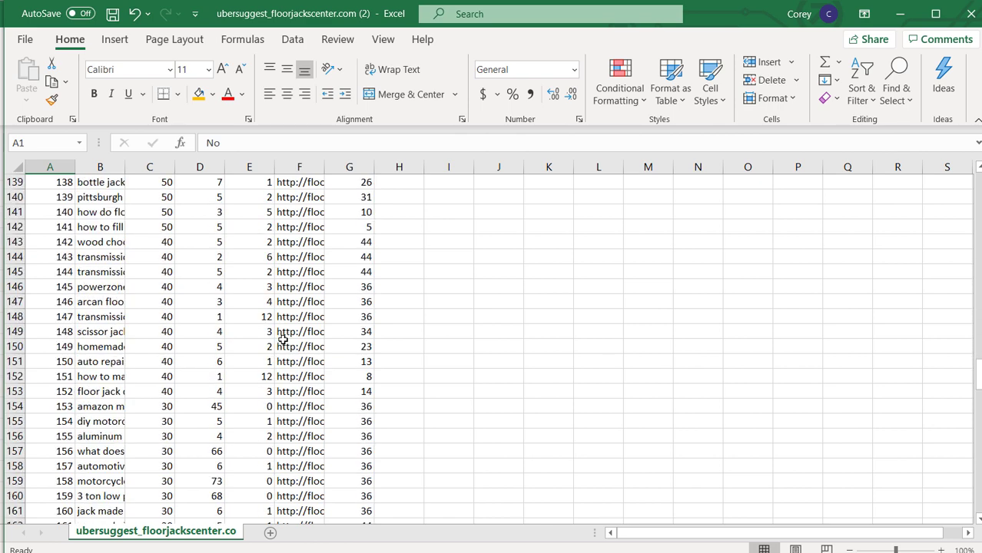
pyautogui.scroll(-11, 277, 324)
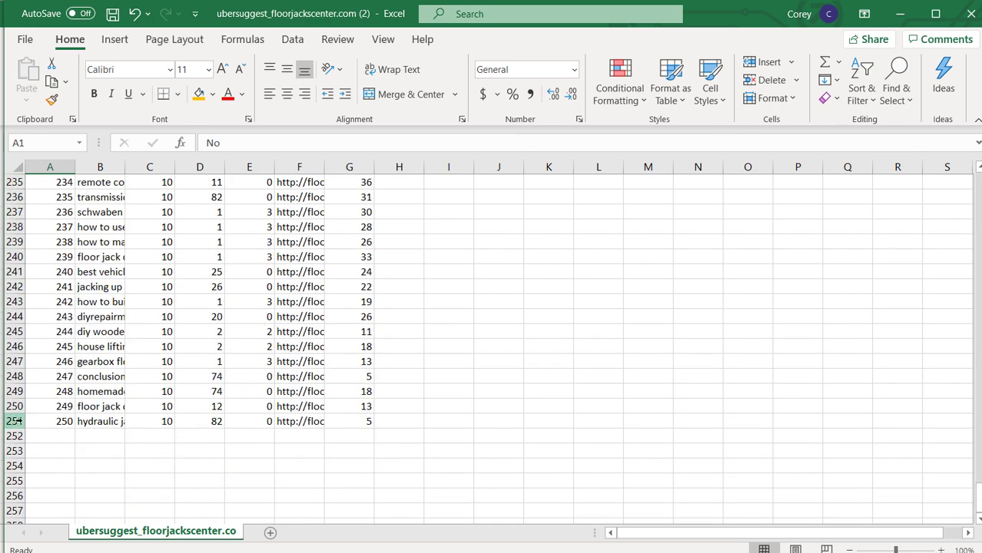
pyautogui.moveTo(42, 426); pyautogui.dragTo(361, 421)
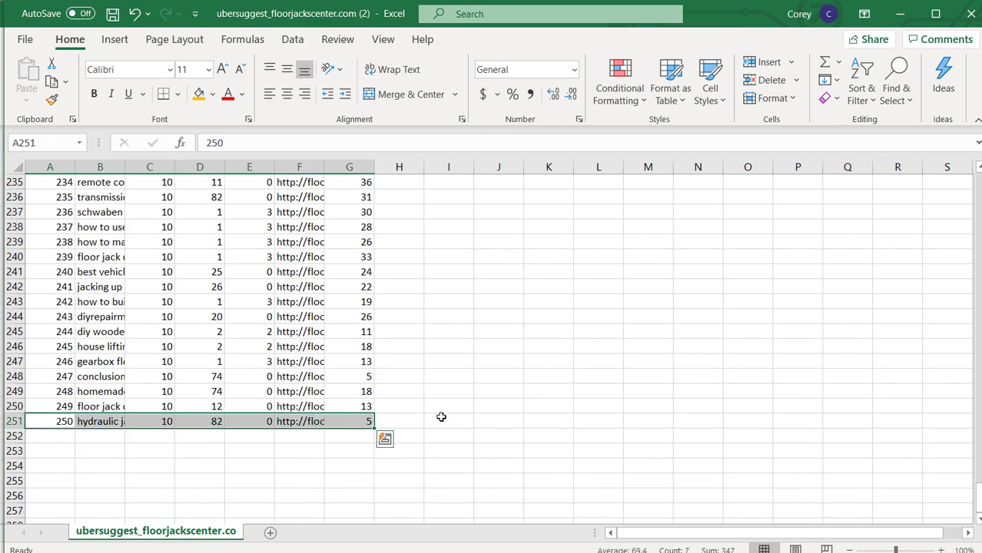
pyautogui.click(444, 420)
pyautogui.moveTo(978, 333); pyautogui.dragTo(978, 185)
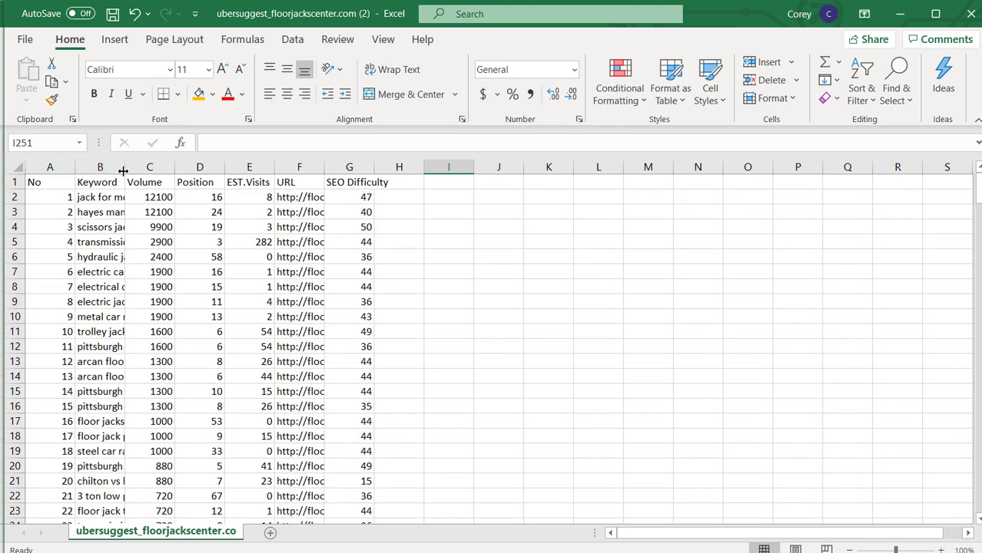
# - Widen the Keyword and URL columns to show their full text, checking the Volume, Position and EST.Visits columns
pyautogui.moveTo(125, 168); pyautogui.dragTo(256, 168)
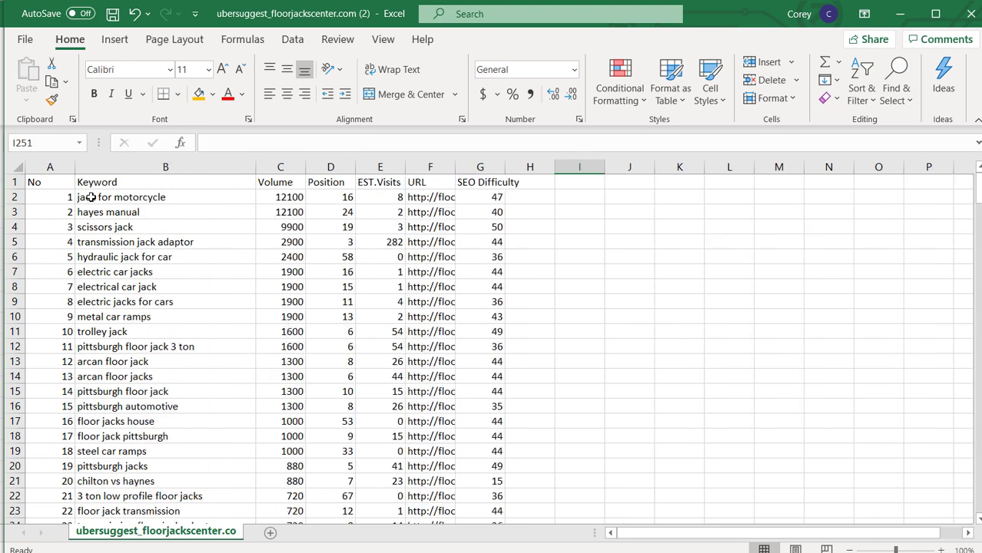
pyautogui.click(281, 167)
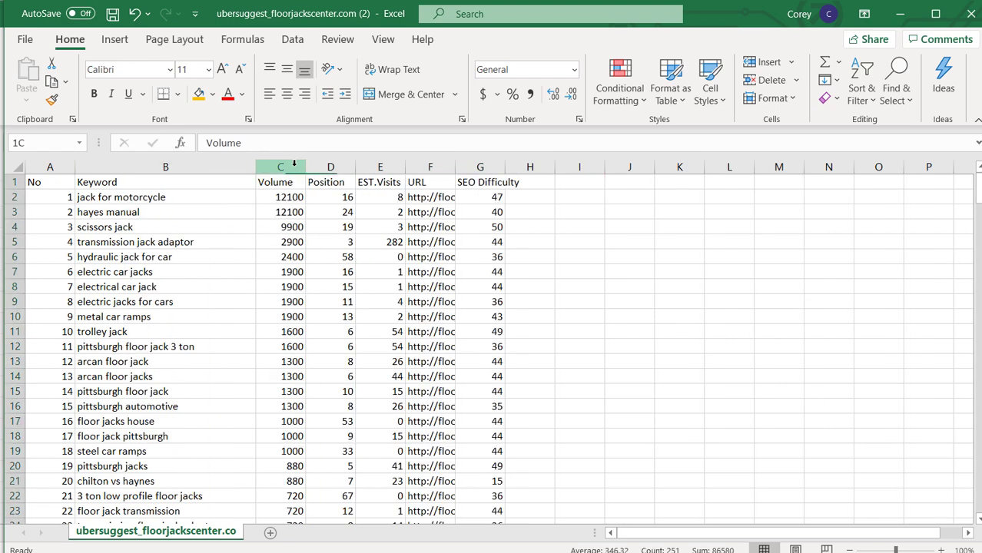
pyautogui.click(333, 166)
pyautogui.click(379, 167)
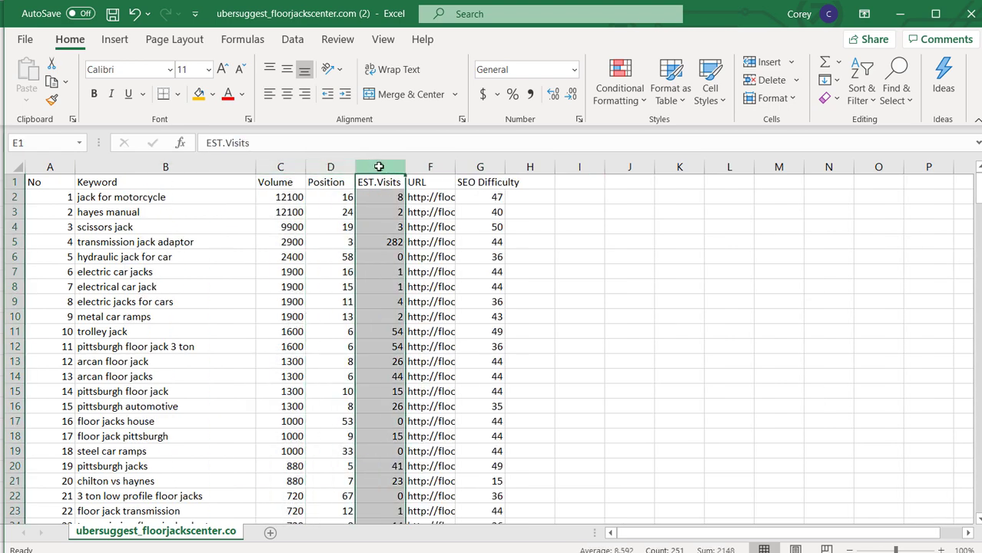
pyautogui.moveTo(455, 166); pyautogui.dragTo(744, 167)
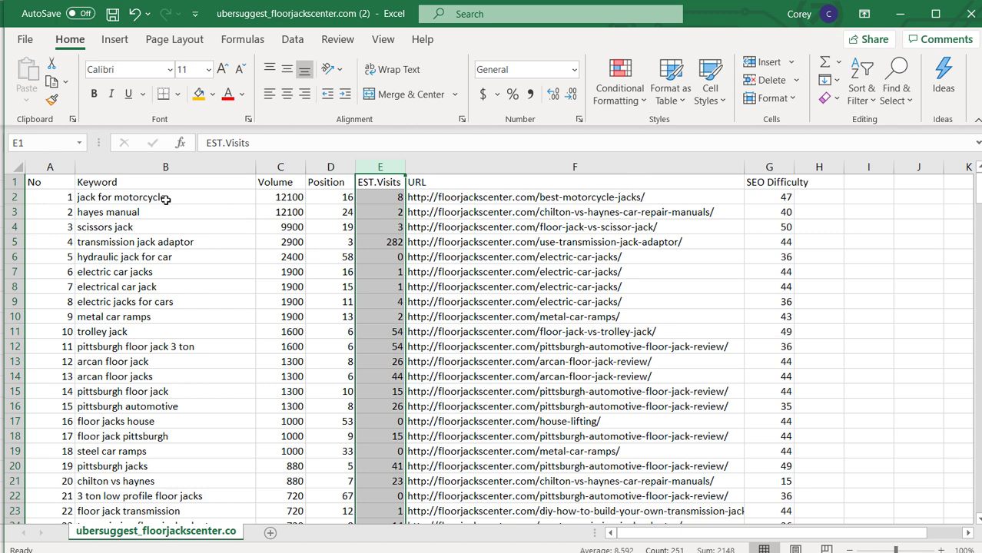
# - Compare the listed keywords with their ranking URLs, focusing on the "hydraulic jack for car" row and the pittsburgh-automotive-floor-jack-review pages
pyautogui.moveTo(160, 197); pyautogui.dragTo(183, 353)
pyautogui.moveTo(489, 202); pyautogui.dragTo(499, 350)
pyautogui.click(500, 391)
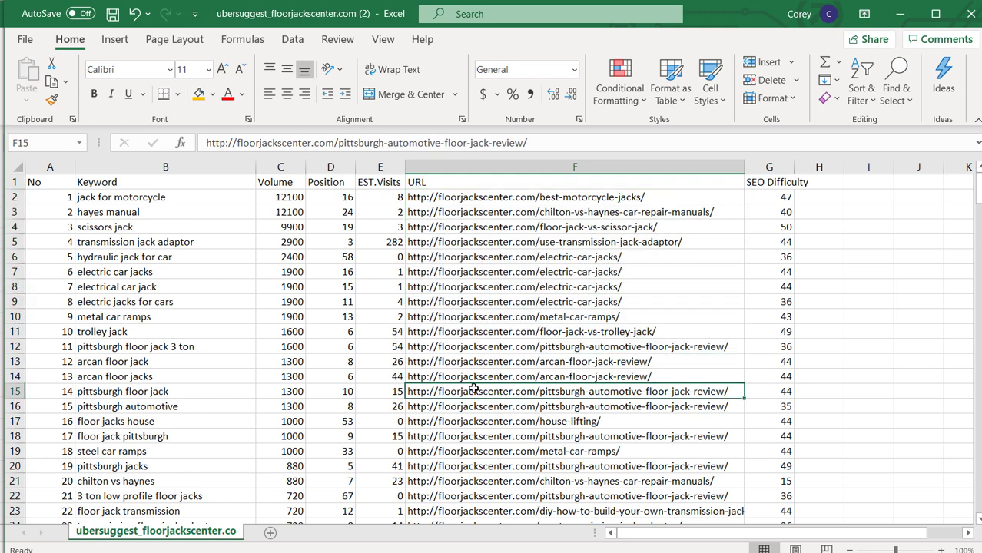
pyautogui.click(113, 258)
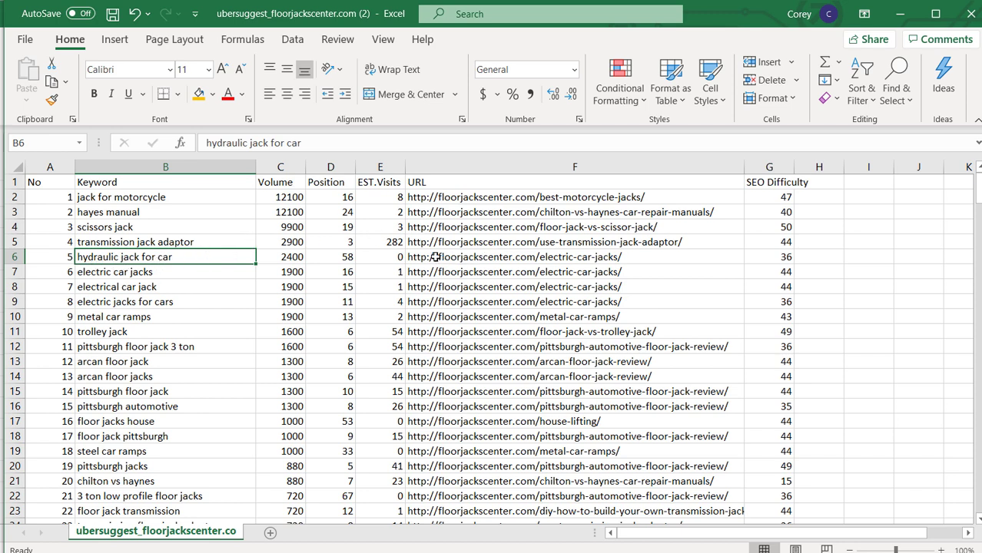
pyautogui.click(467, 257)
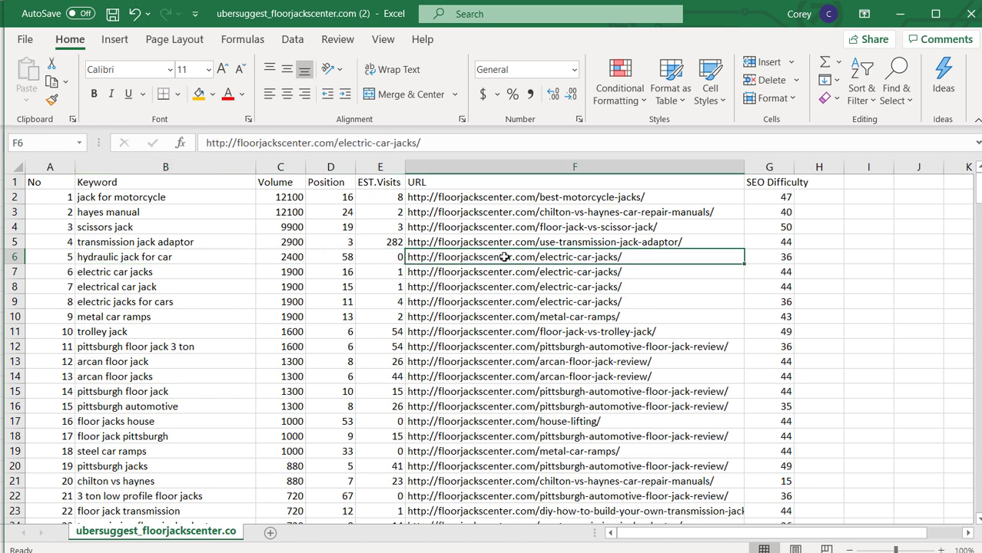
pyautogui.click(163, 262)
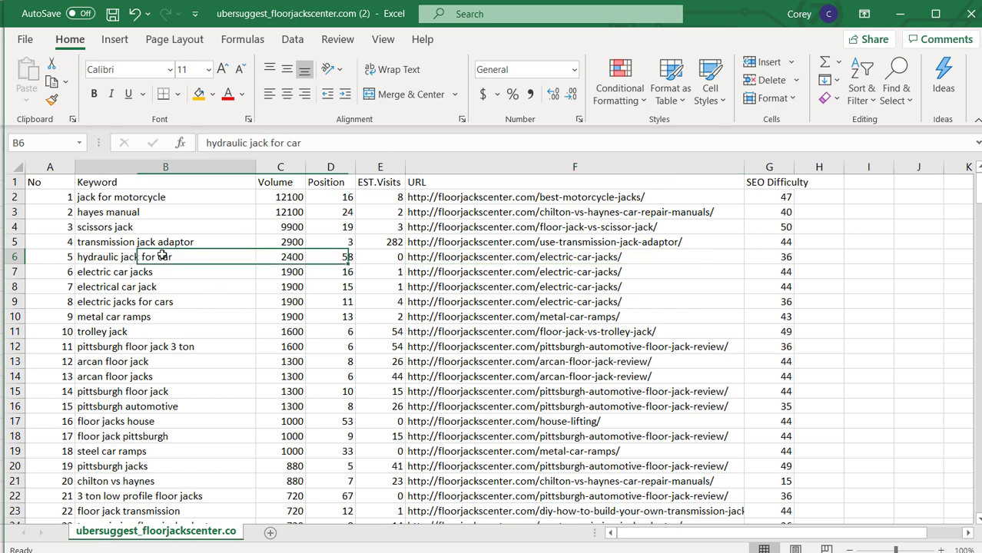
pyautogui.click(12, 258)
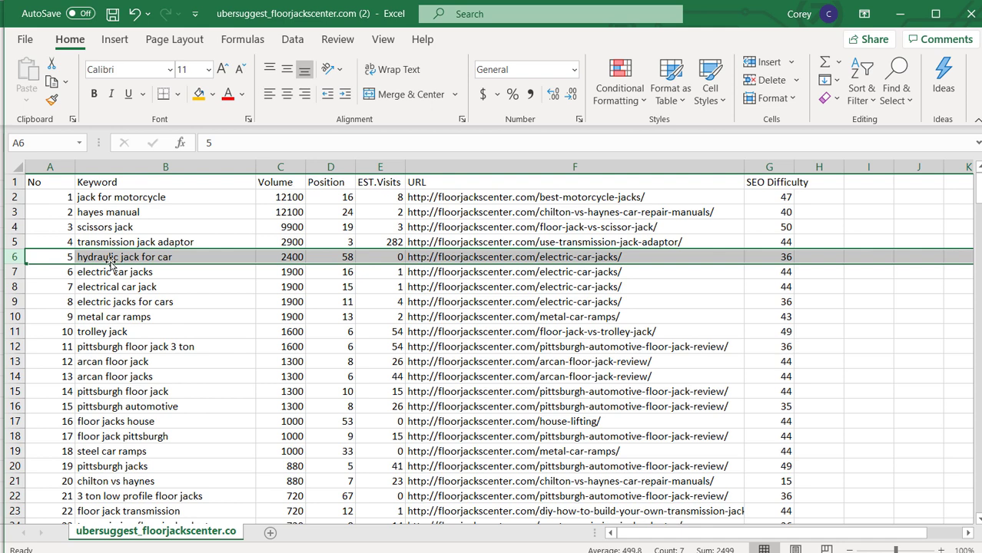
pyautogui.click(585, 349)
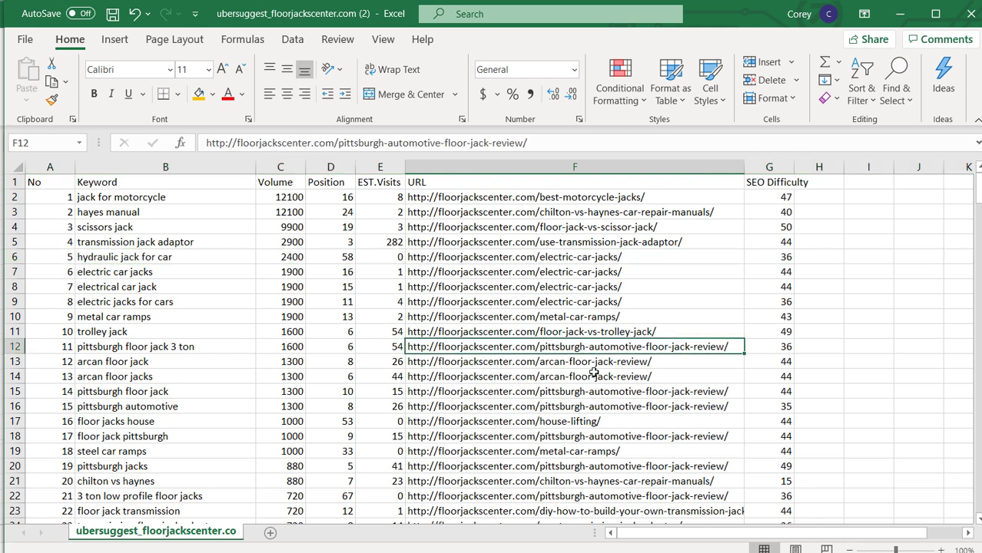
# - Switch to the ubersuggest_beachfrontdecor.com workbook and examine its first keywords alongside their ranking URLs
pyautogui.moveTo(530, 552)
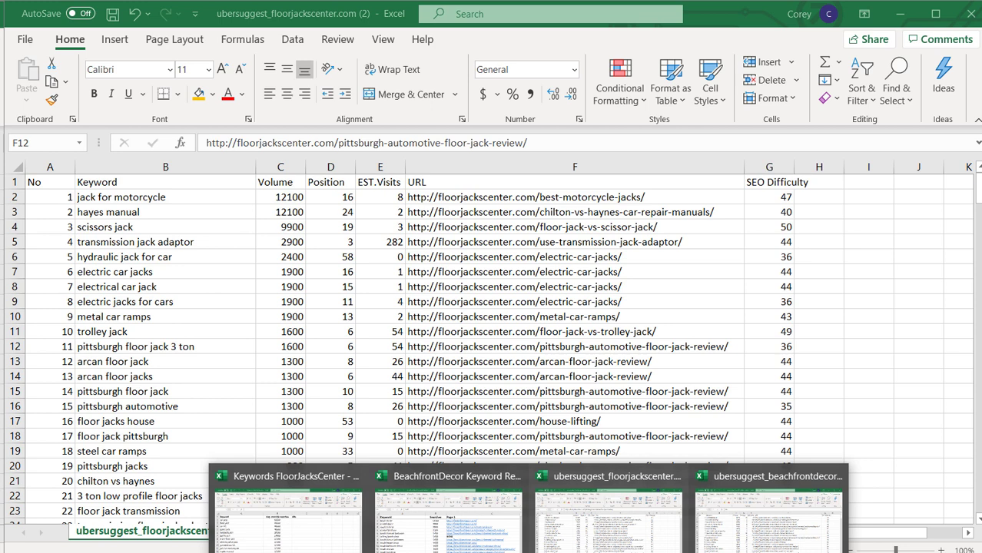
pyautogui.click(769, 507)
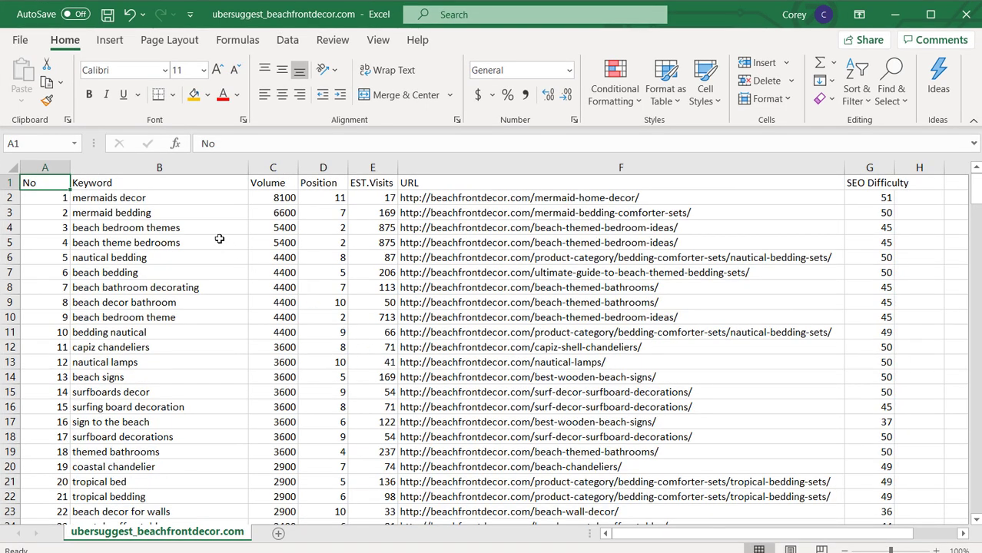
pyautogui.click(188, 168)
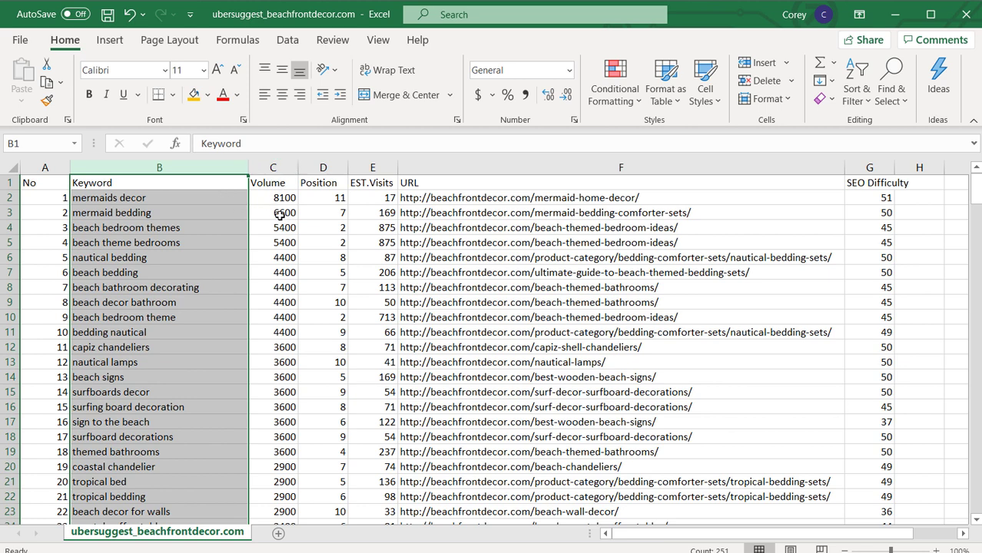
pyautogui.click(158, 362)
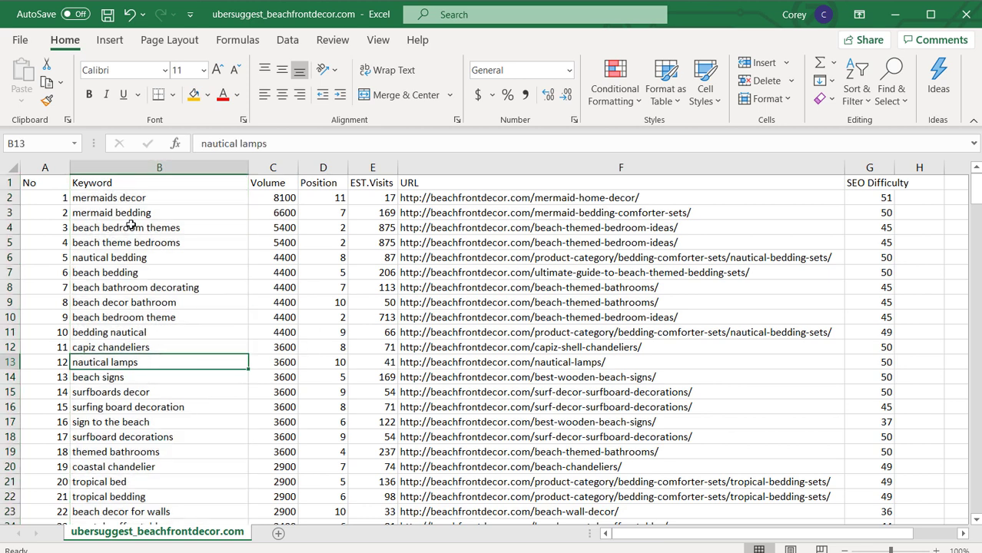
pyautogui.moveTo(134, 184); pyautogui.dragTo(136, 346)
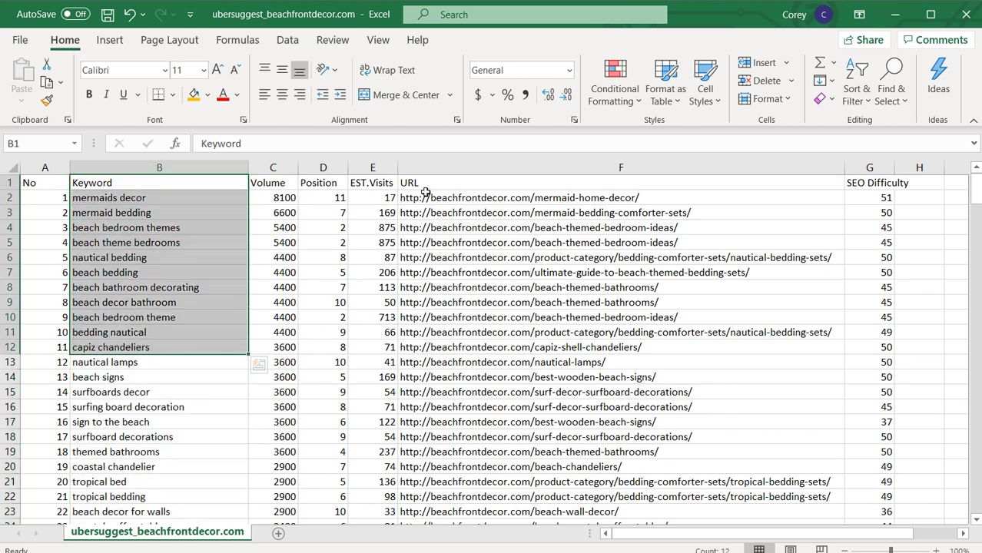
pyautogui.moveTo(425, 193); pyautogui.dragTo(538, 396)
pyautogui.click(613, 377)
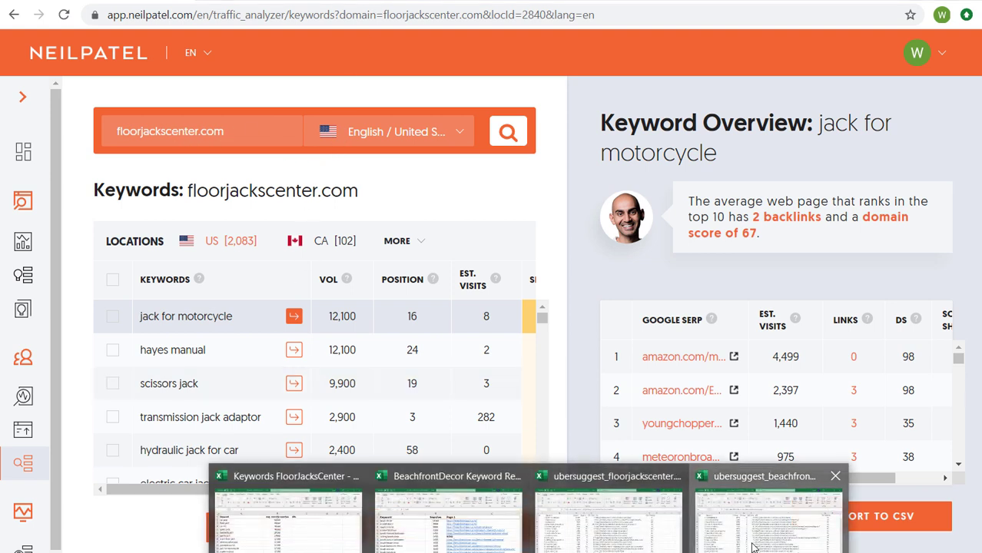
# - Bring the ubersuggest_beachfrontdecor.com workbook back and highlight the first six keywords, the Position column and the URL column in turn
pyautogui.click(773, 500)
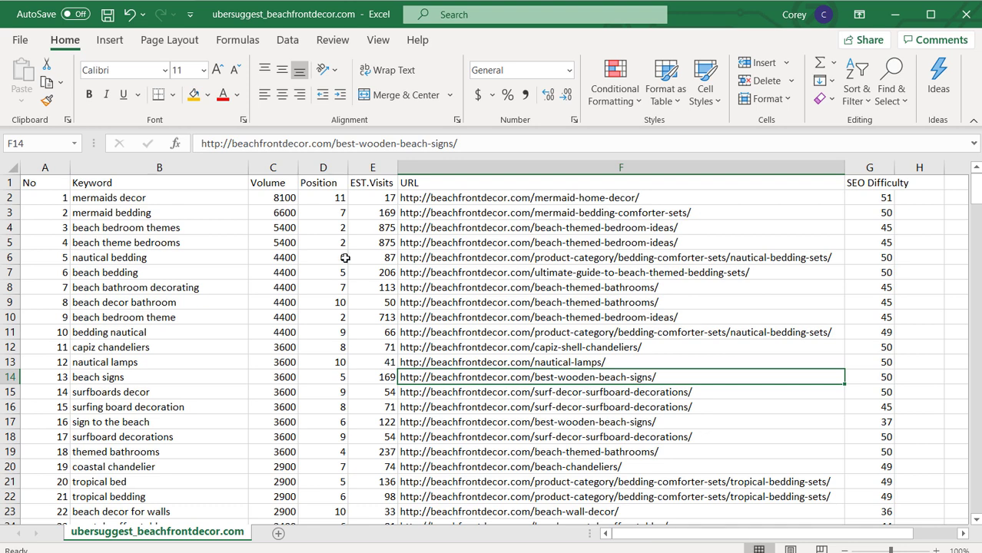
pyautogui.click(129, 199)
pyautogui.moveTo(178, 201); pyautogui.dragTo(154, 272)
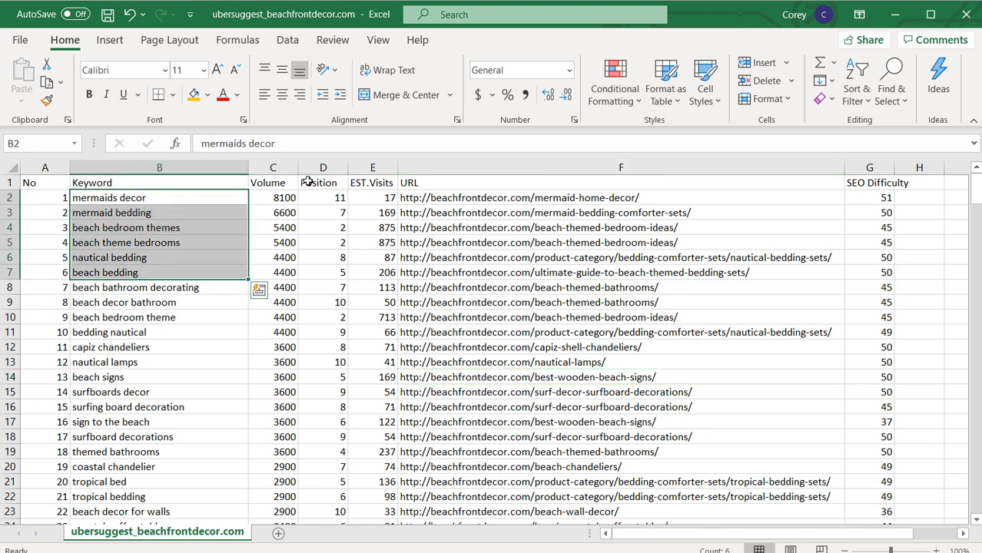
pyautogui.click(322, 168)
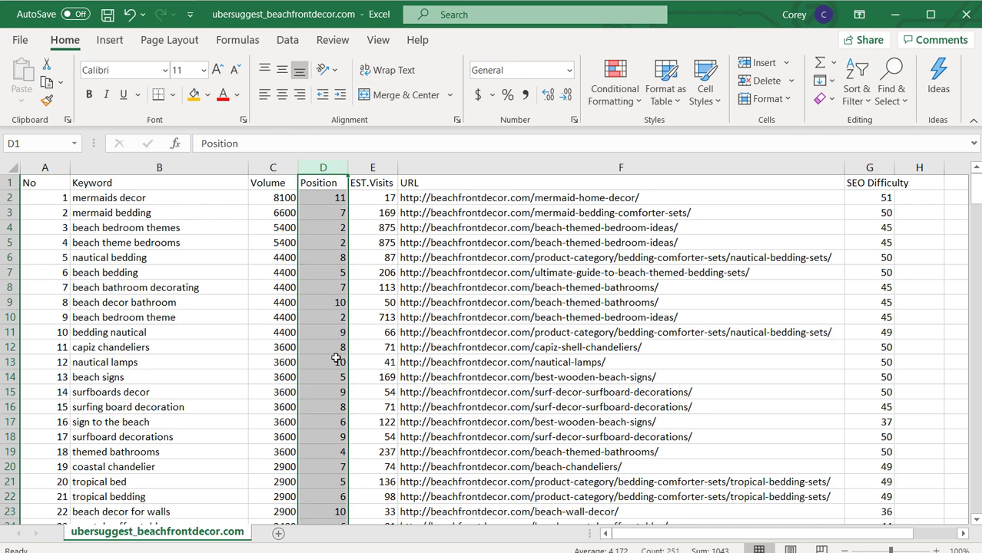
pyautogui.click(504, 166)
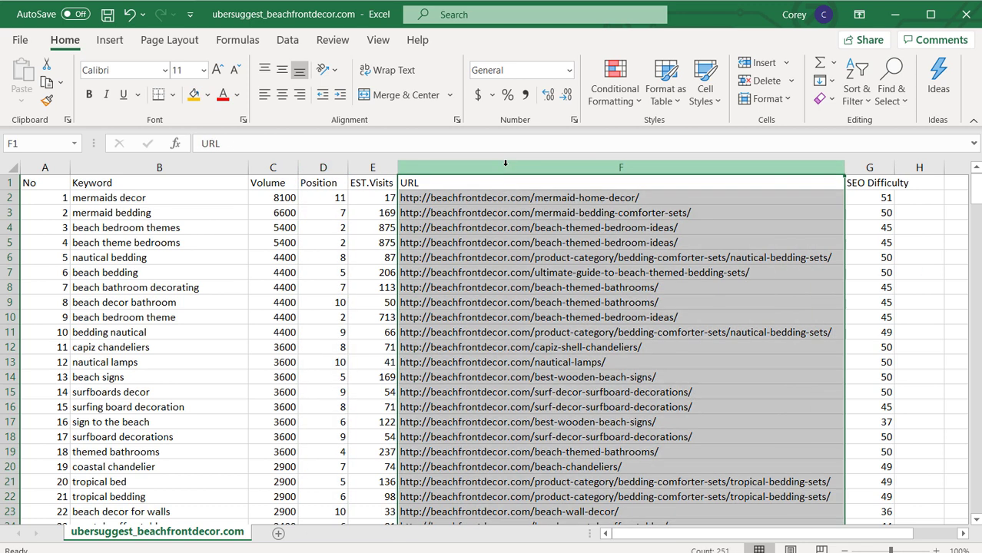
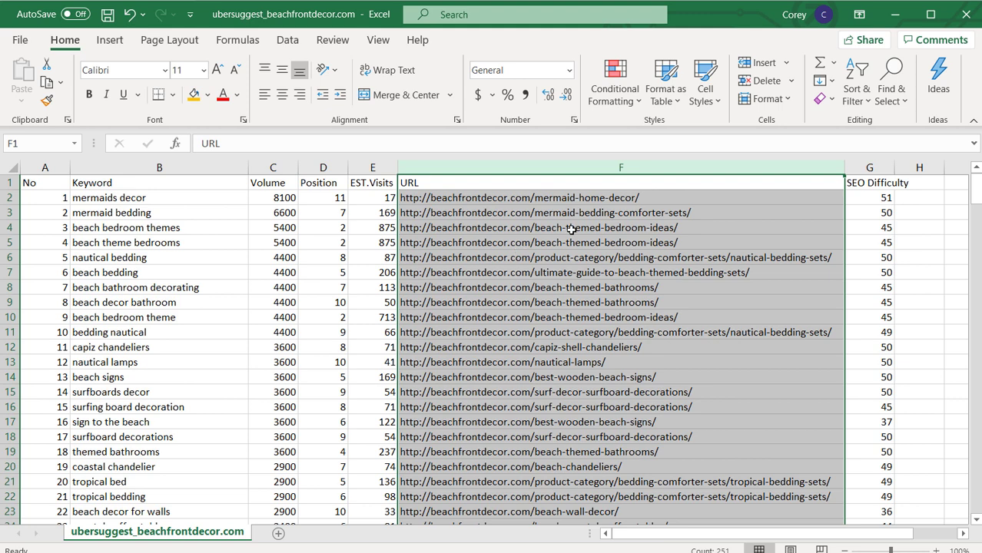
# - Switch to the Keywords FloorJacksCenter workbook and open its Keyword List FloorJacksCenter sheet
pyautogui.click(529, 552)
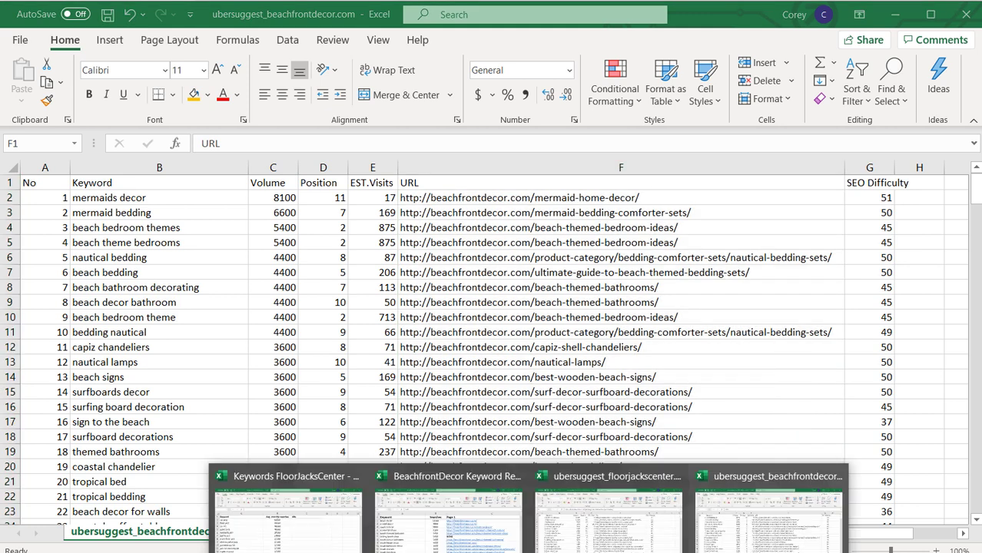
pyautogui.click(333, 531)
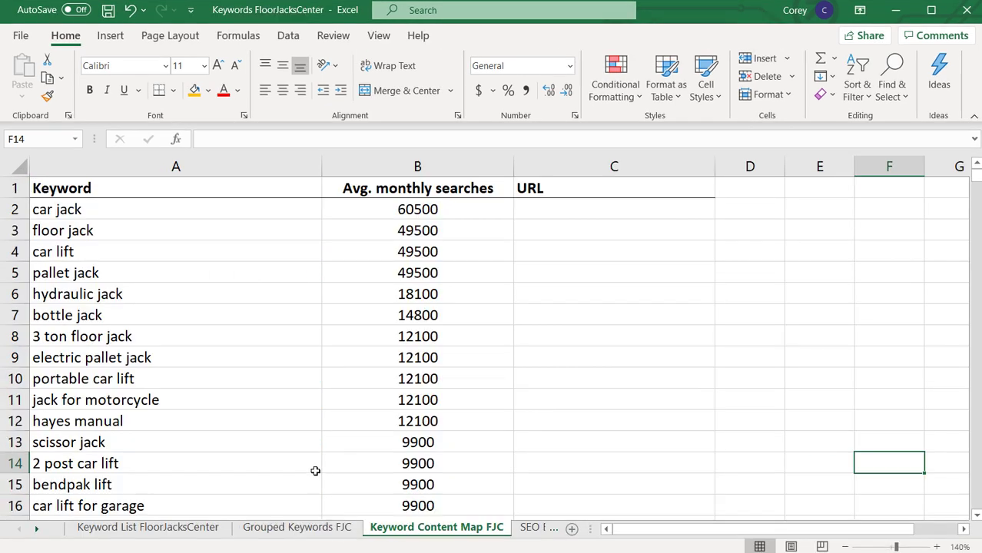
pyautogui.click(160, 529)
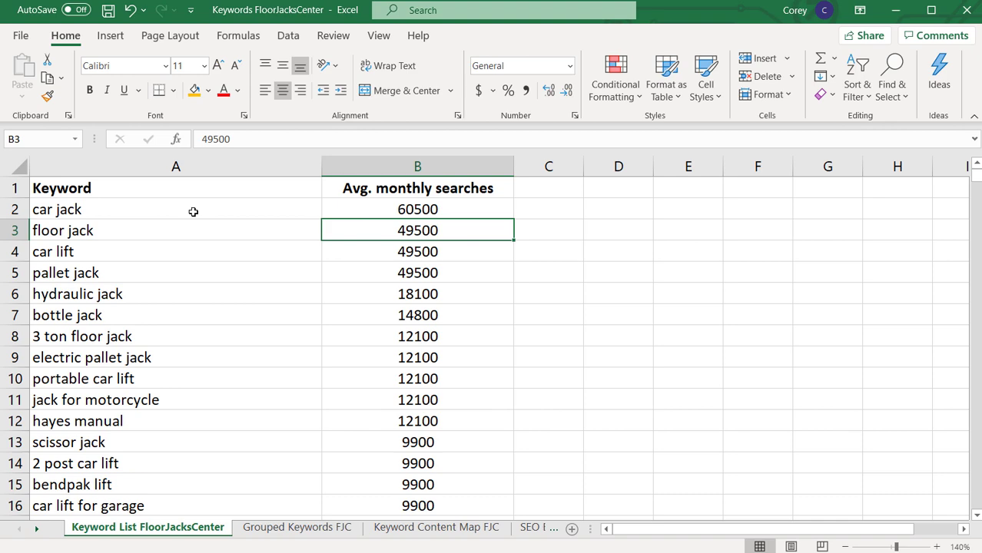
# - Review the full keyword rows in the Keyword List FloorJacksCenter sheet, highlighting the Keyword and Avg. monthly searches columns
pyautogui.moveTo(14, 209); pyautogui.dragTo(16, 487)
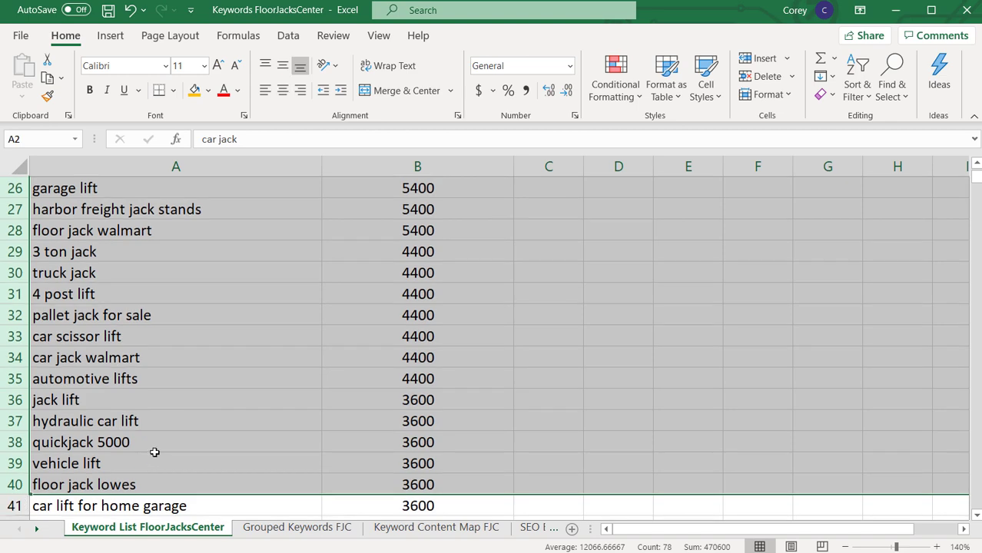
pyautogui.click(250, 421)
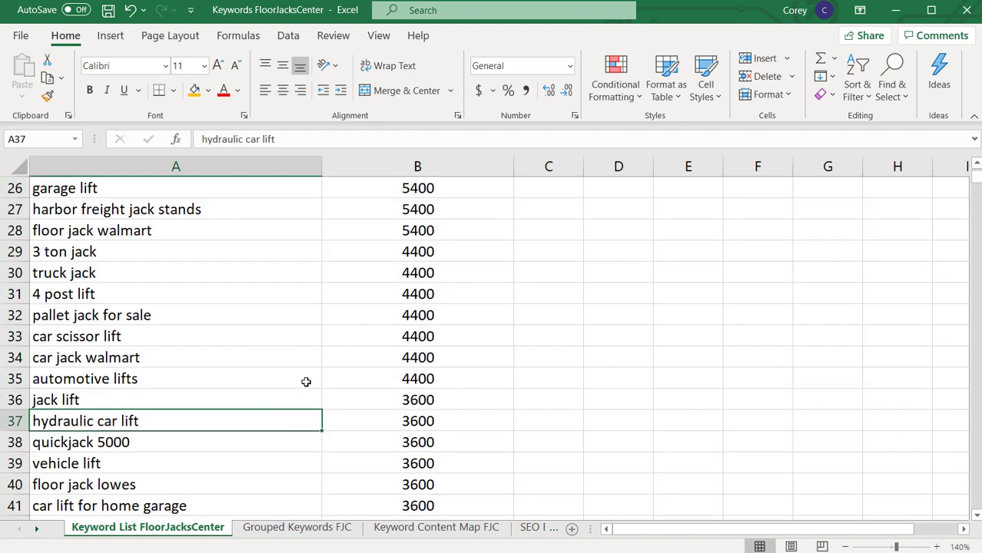
pyautogui.scroll(8, 305, 382)
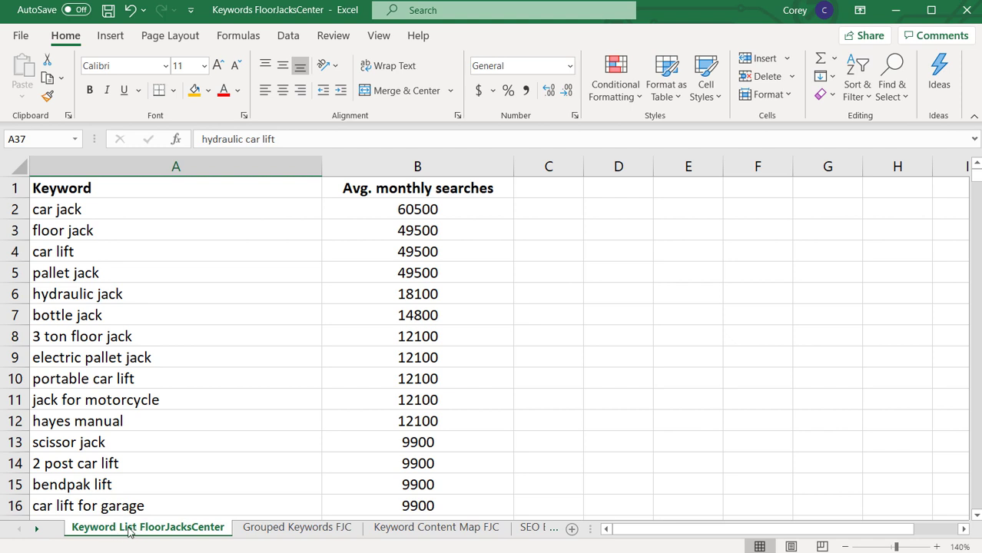
pyautogui.moveTo(178, 166); pyautogui.dragTo(397, 171)
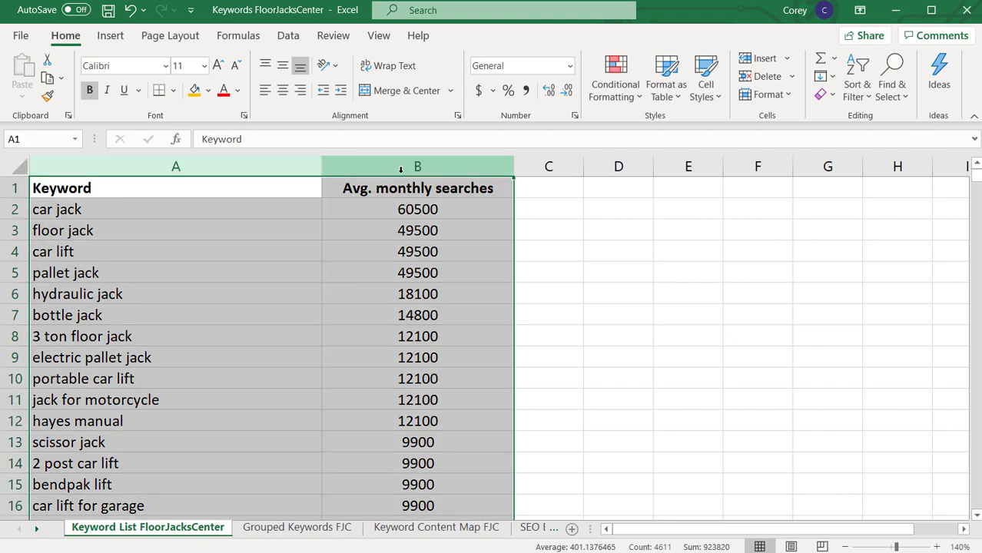
pyautogui.click(403, 168)
pyautogui.click(417, 359)
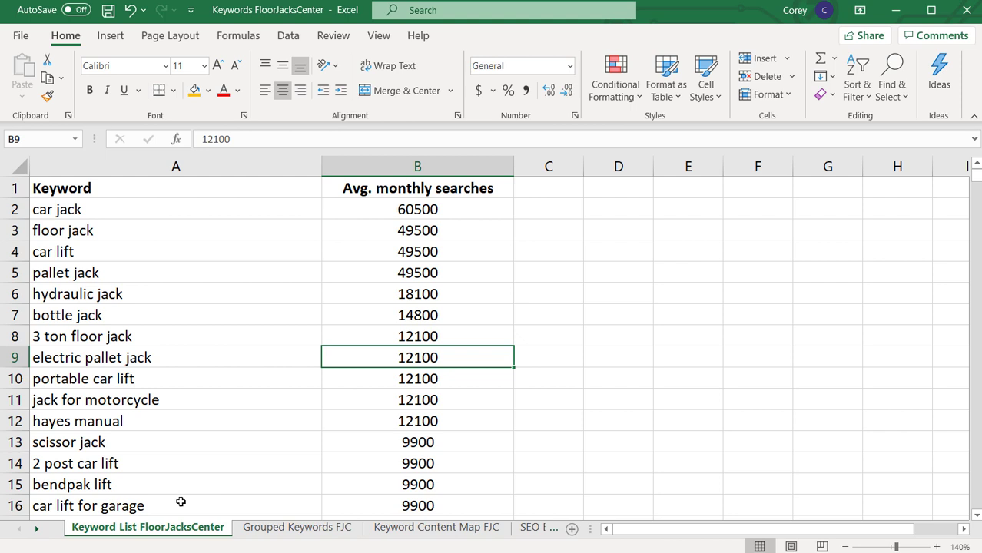
# - Open the Keyword Content Map FJC sheet and highlight its Keyword, Avg. monthly searches and empty URL columns in turn
pyautogui.click(420, 528)
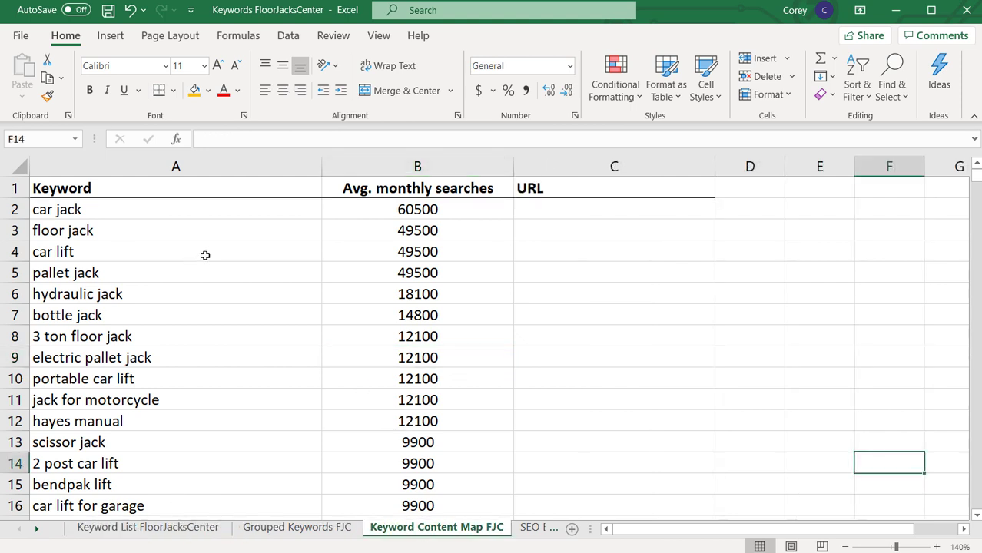
pyautogui.click(562, 193)
pyautogui.moveTo(564, 197); pyautogui.dragTo(573, 290)
pyautogui.click(572, 336)
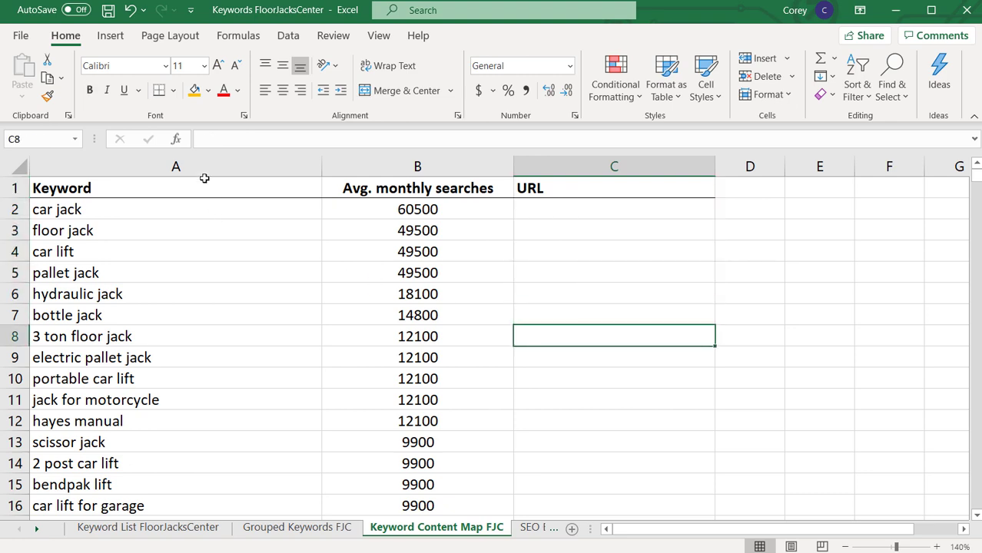
pyautogui.click(209, 170)
pyautogui.click(440, 170)
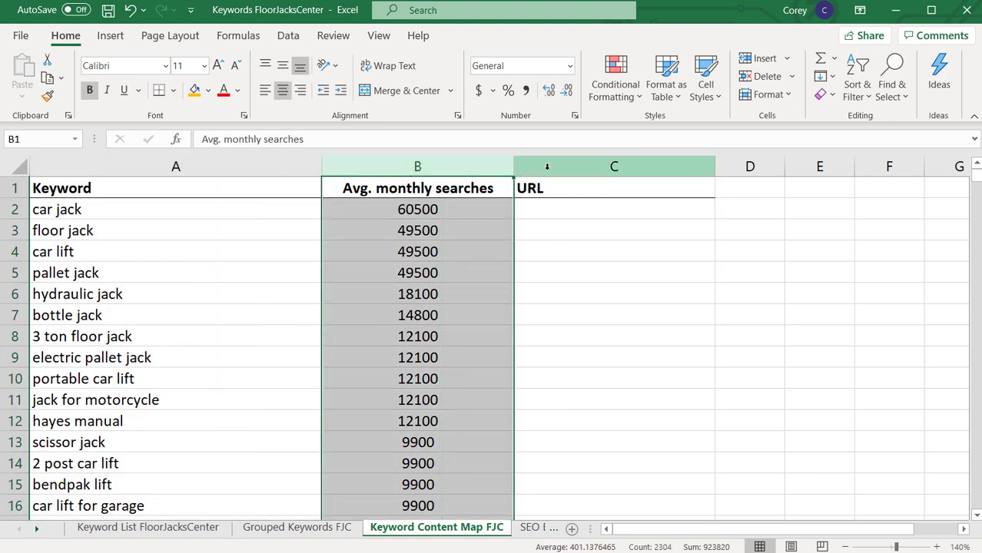
pyautogui.click(550, 166)
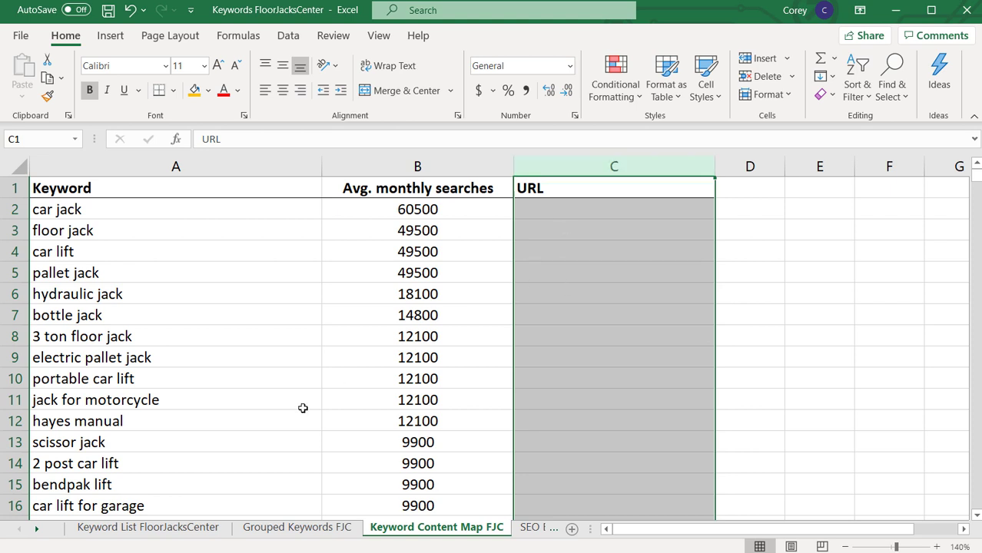
# - Permanently delete the Keyword List FloorJacksCenter sheet from the workbook
pyautogui.click(142, 529)
pyautogui.rightClick(142, 529)
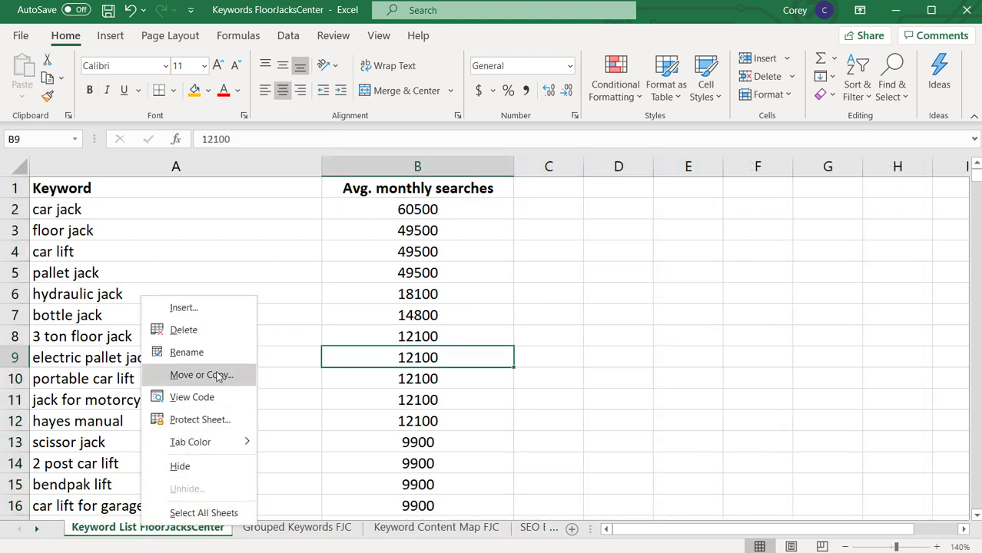
pyautogui.click(236, 338)
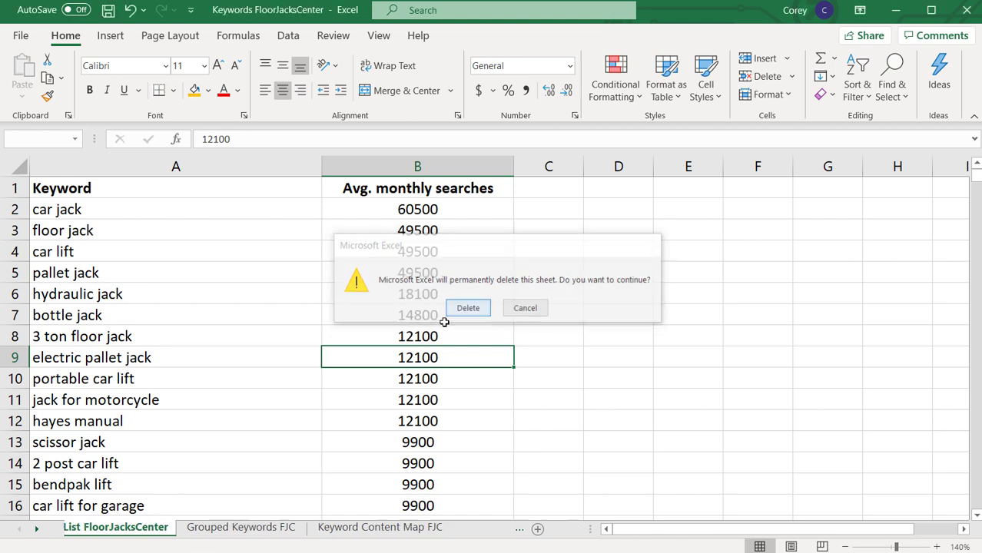
pyautogui.click(477, 308)
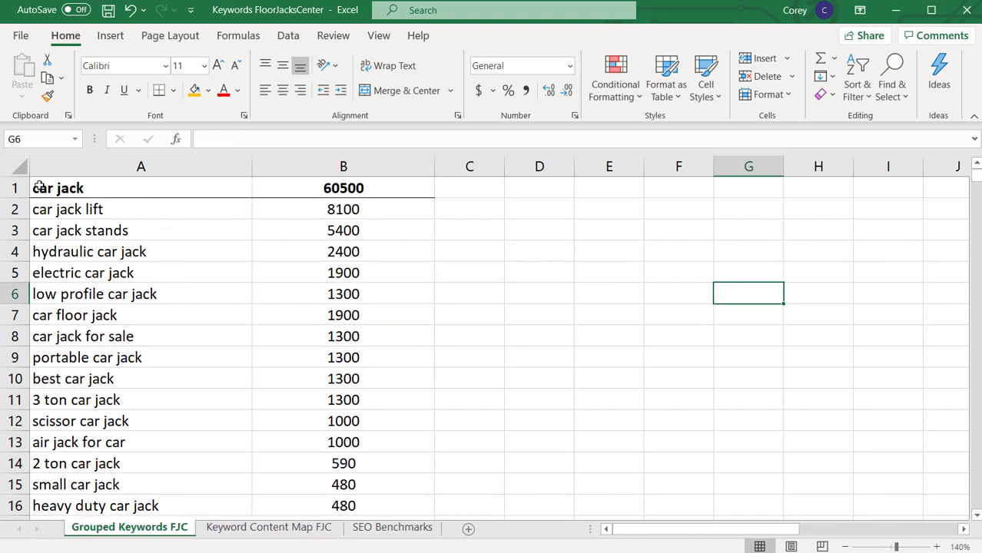
# - Examine the keyword groups in the Grouped Keywords FJC sheet, highlighting the "car jack" and "pallet jack" heading rows
pyautogui.click(10, 188)
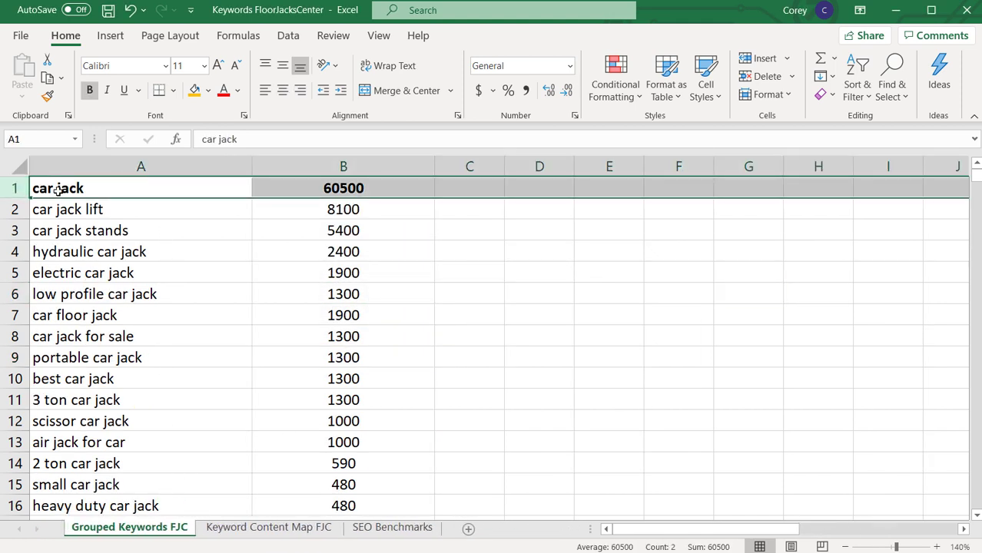
pyautogui.scroll(-2, 110, 210)
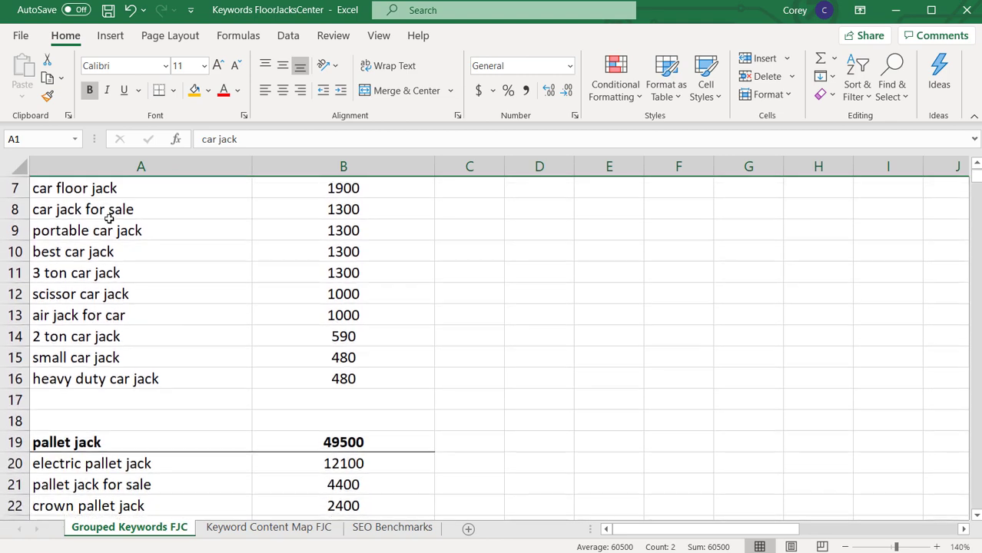
pyautogui.scroll(-1, 140, 284)
pyautogui.click(15, 380)
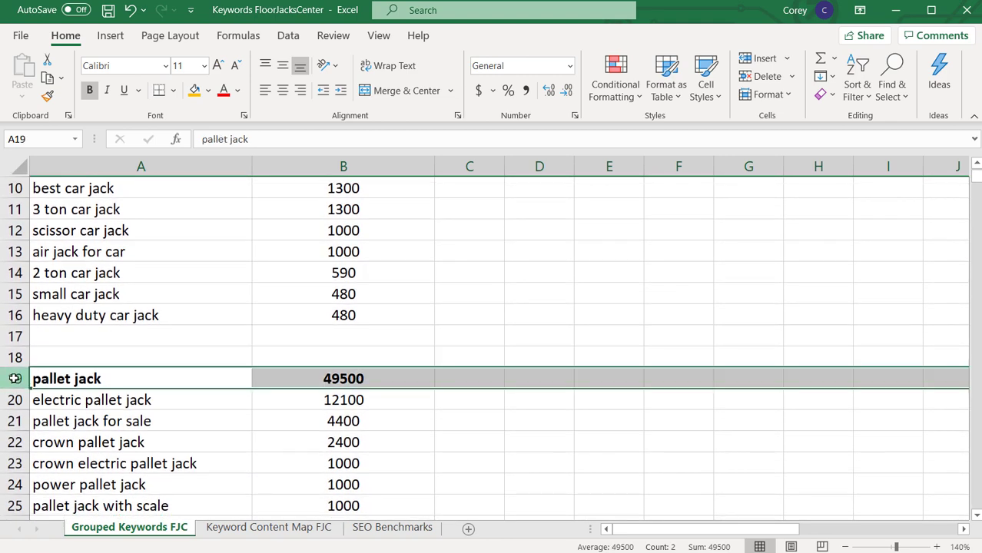
pyautogui.scroll(-2, 142, 331)
pyautogui.click(151, 321)
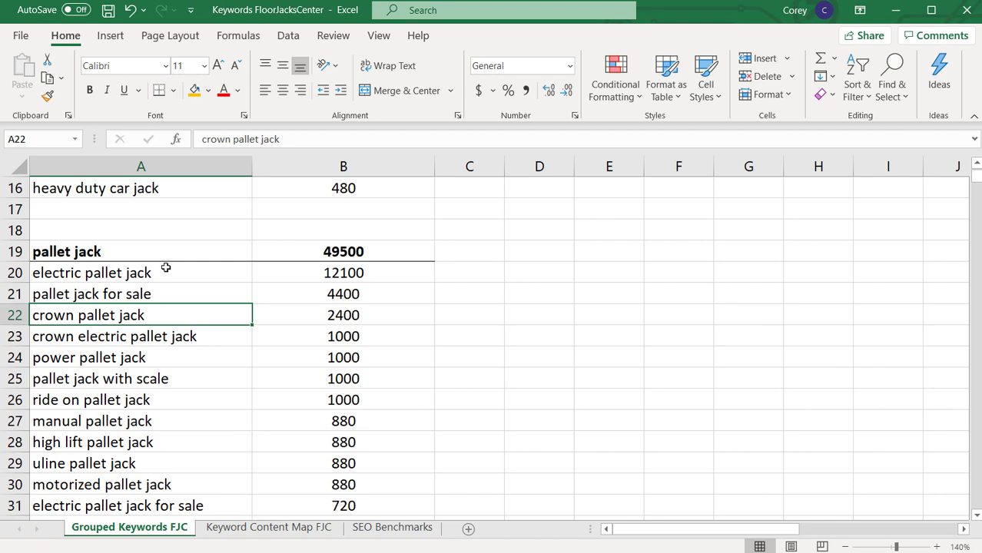
# - Return to the Keyword Content Map FJC sheet and highlight the Keyword column followed by the Avg. monthly searches column
pyautogui.click(279, 529)
pyautogui.click(259, 311)
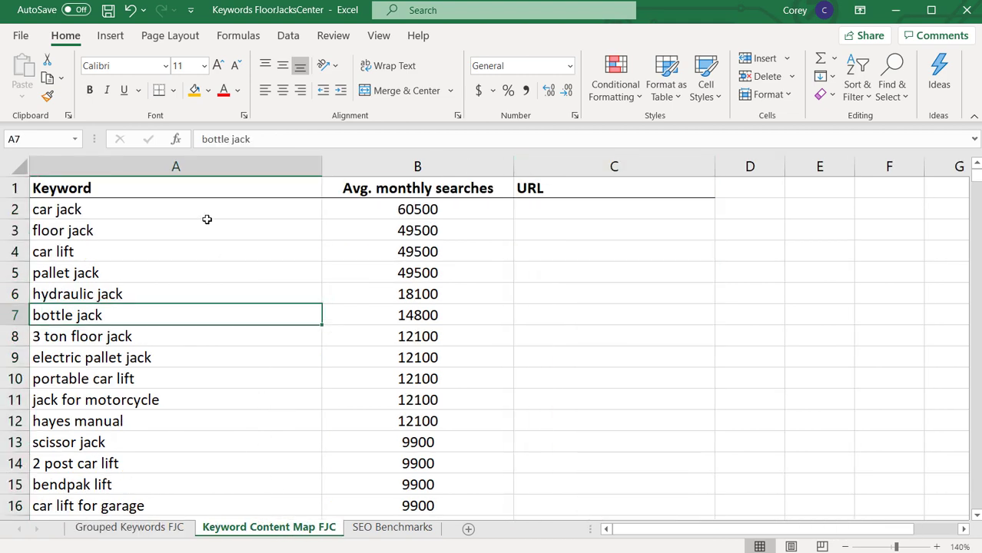
pyautogui.click(189, 164)
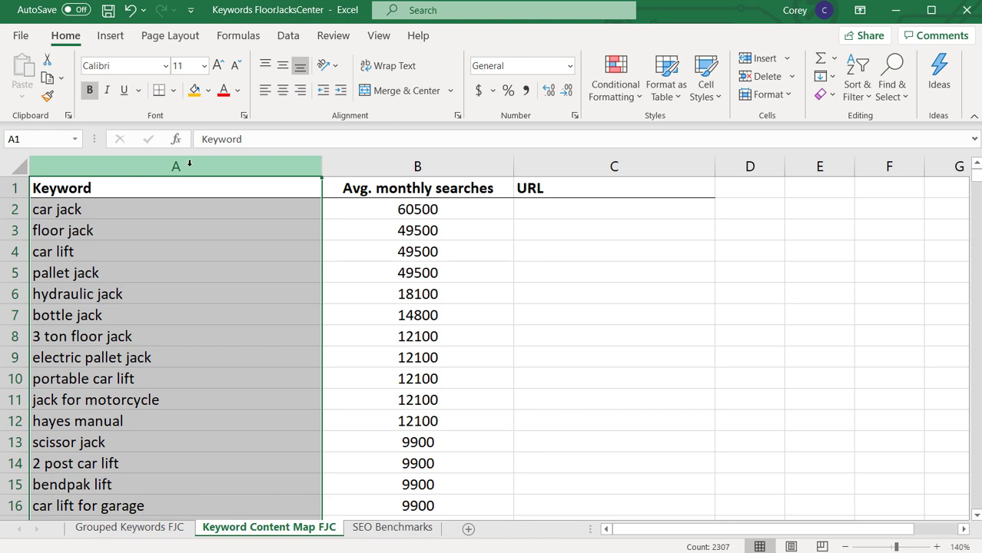
pyautogui.click(390, 167)
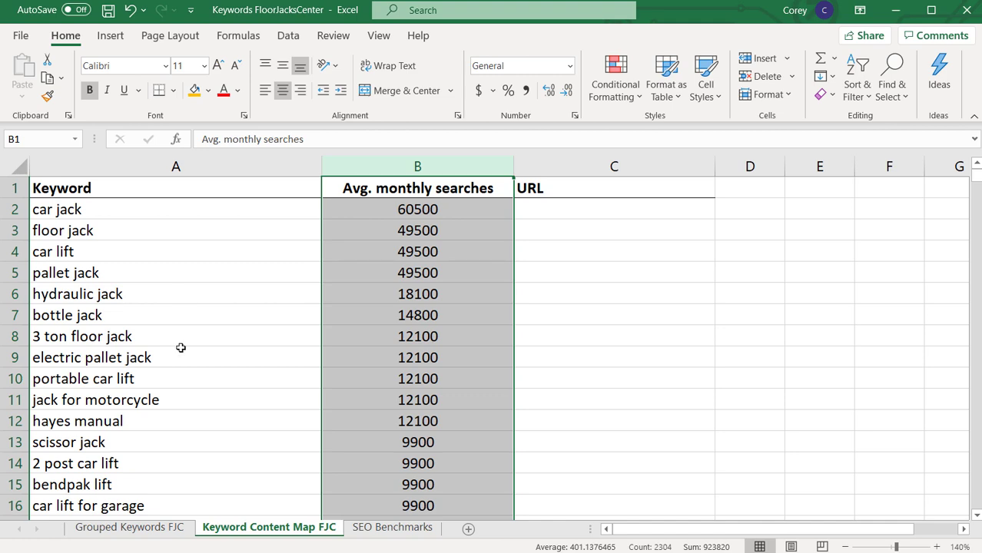
# - Switch to the BeachfrontDecor Keyword Research workbook and highlight the Keyword, Searches and Page 1 columns of its Keyword Content Map
pyautogui.click(528, 552)
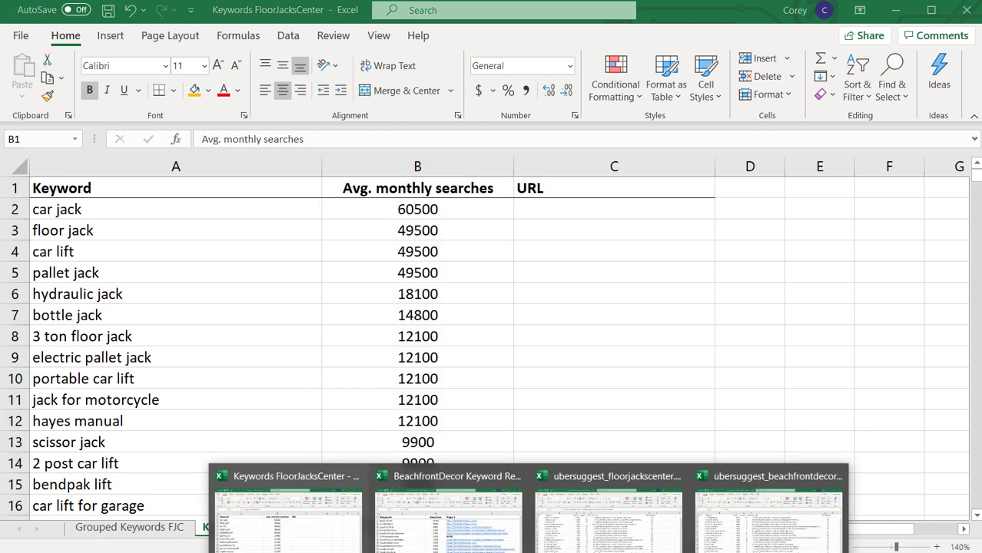
pyautogui.click(448, 509)
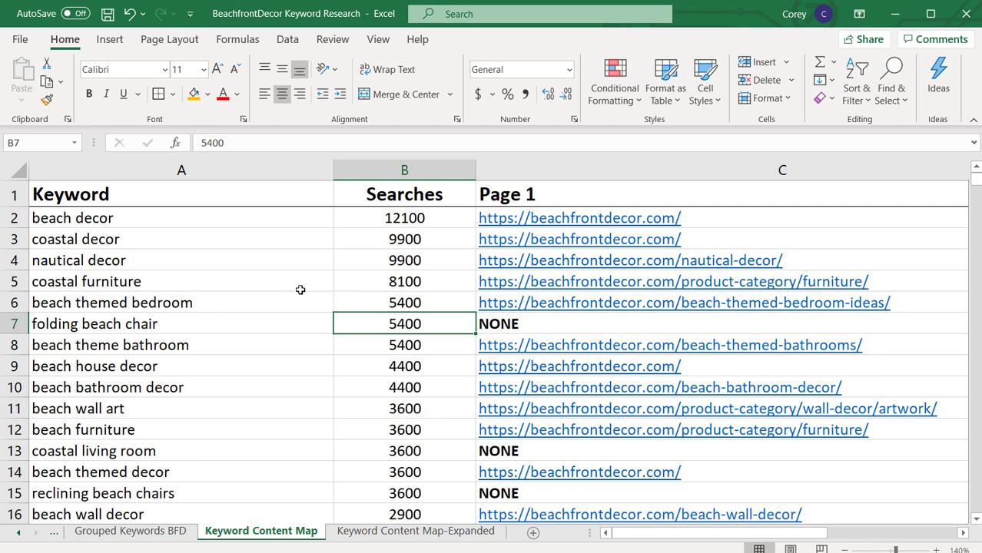
pyautogui.click(217, 174)
pyautogui.click(404, 168)
pyautogui.click(559, 171)
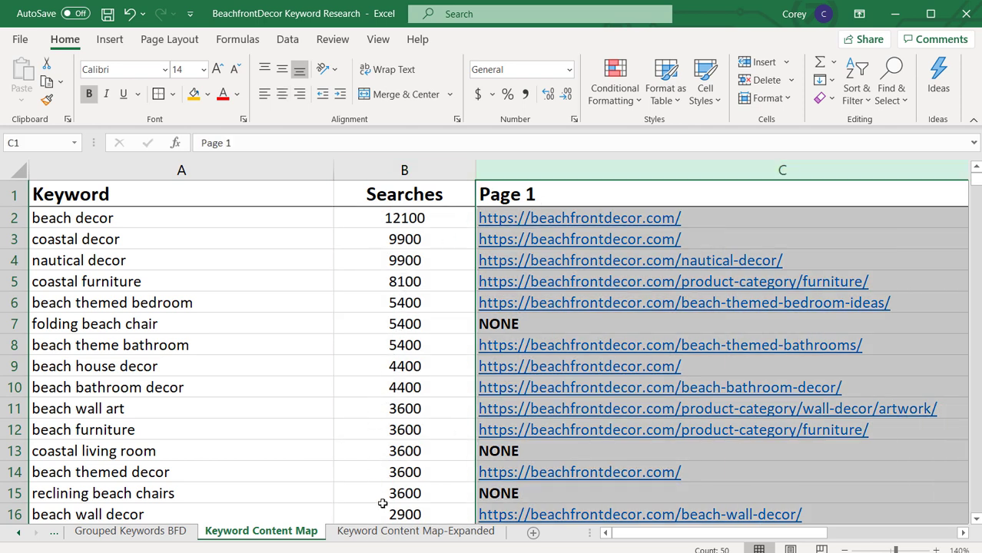
# - Open the Keyword Content Map-Expanded sheet and highlight the Optimized column and the first four orange-coded keywords, "beach decor" through "coastal furniture"
pyautogui.click(386, 532)
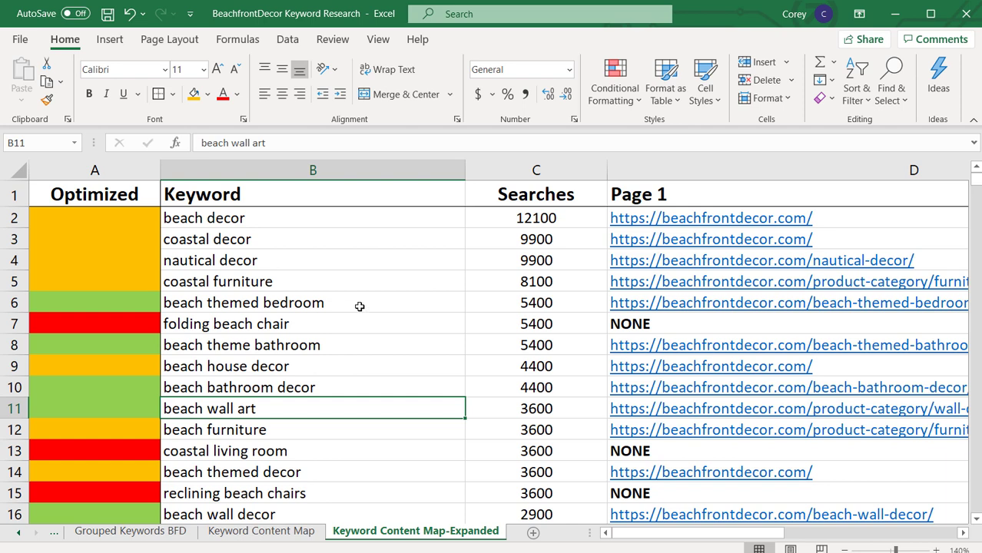
pyautogui.click(117, 170)
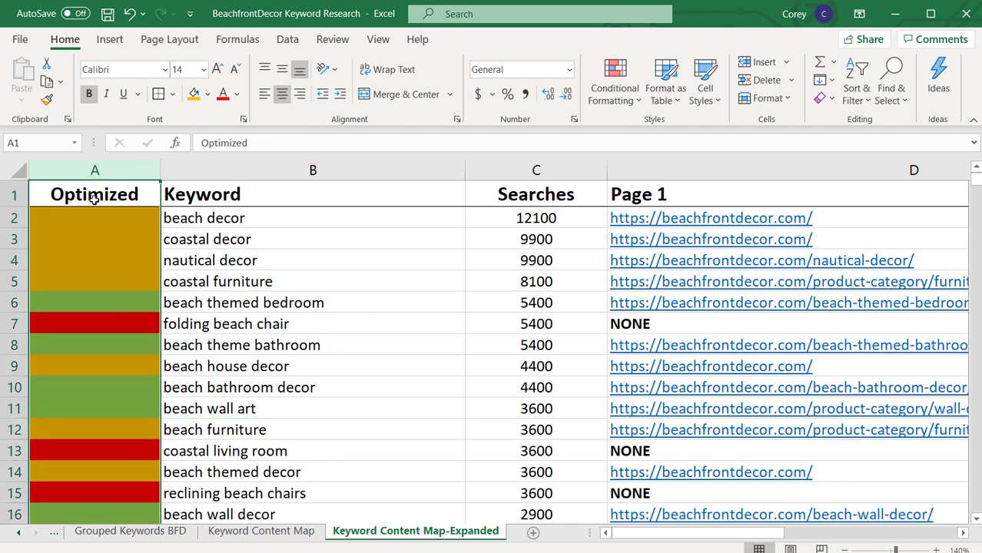
pyautogui.click(94, 199)
pyautogui.moveTo(121, 219); pyautogui.dragTo(113, 276)
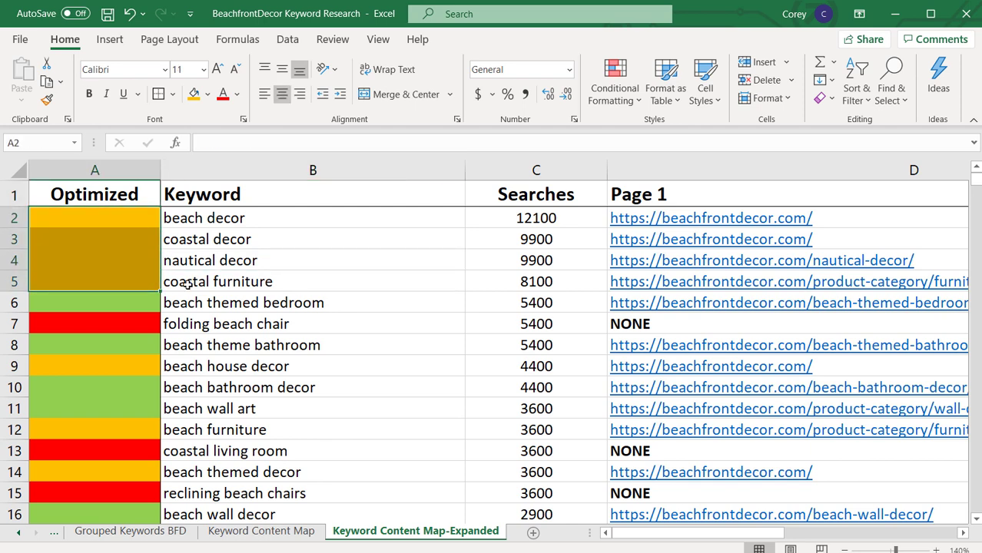
pyautogui.click(192, 283)
pyautogui.moveTo(335, 281); pyautogui.dragTo(346, 223)
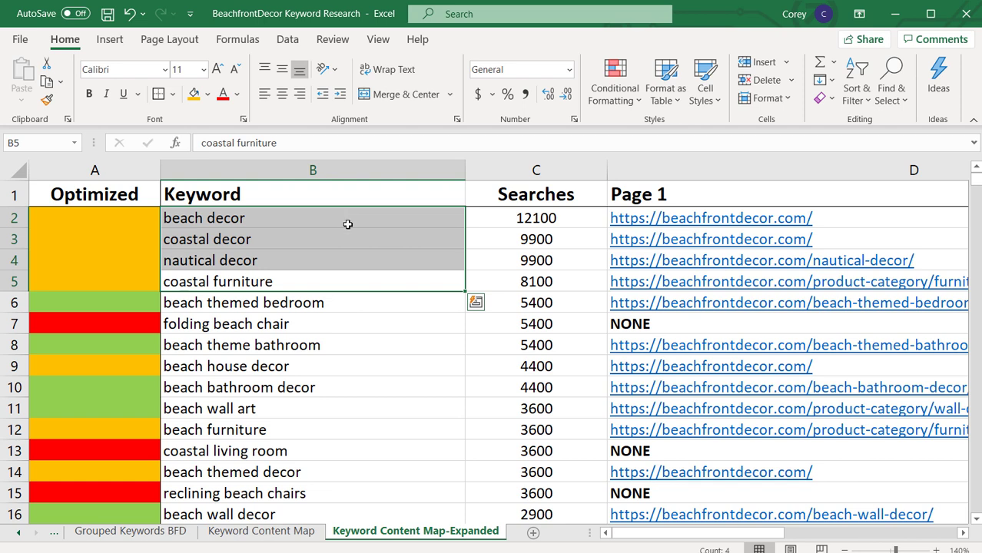
# - Compare the Optimized colour codes of the green "beach themed bedroom", red "folding beach chair" and orange "coastal furniture" rows
pyautogui.click(72, 301)
pyautogui.click(198, 303)
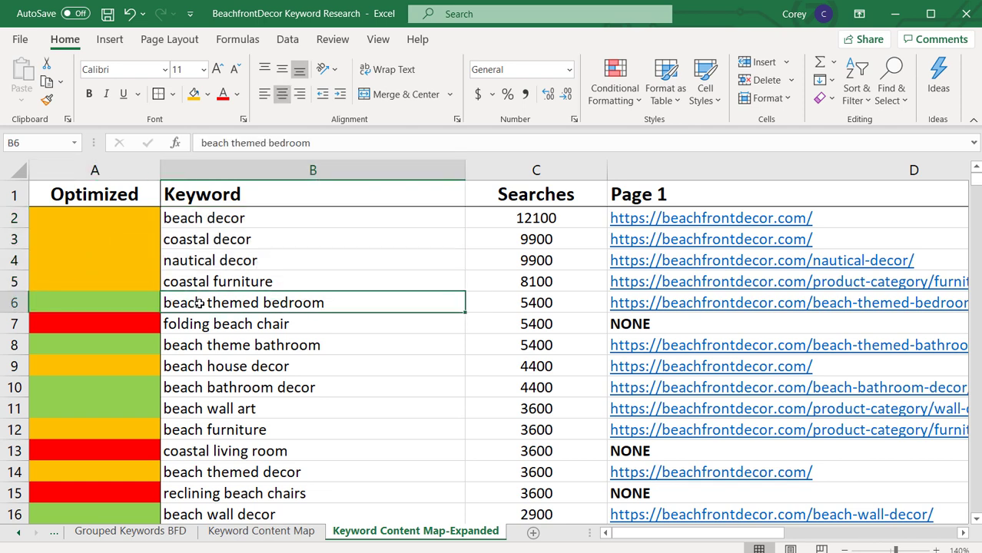
pyautogui.click(135, 325)
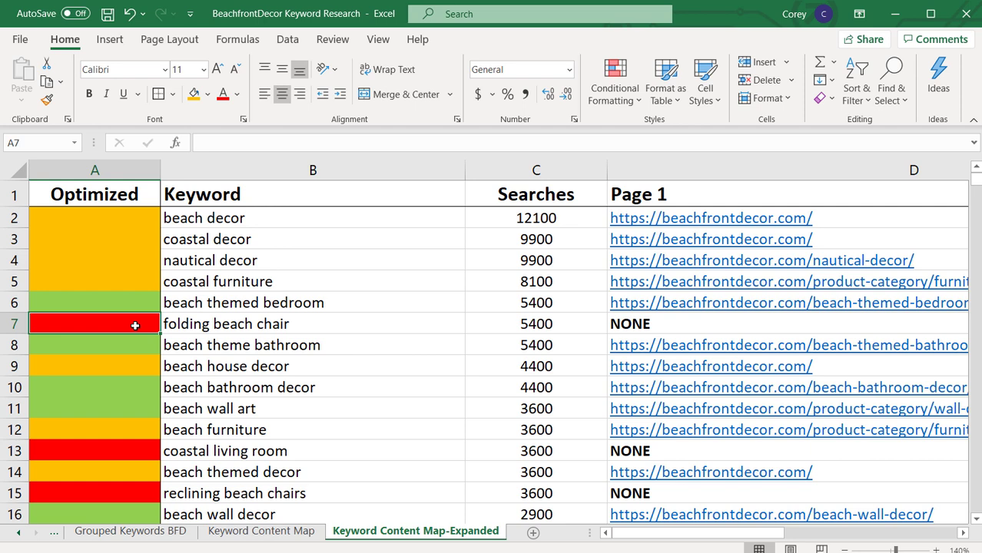
pyautogui.moveTo(648, 326); pyautogui.dragTo(345, 329)
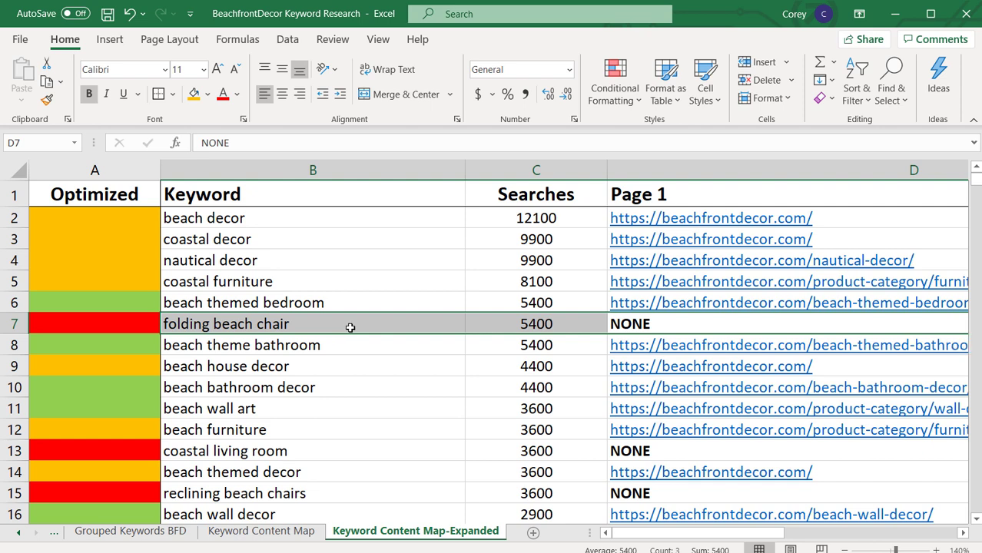
pyautogui.click(124, 325)
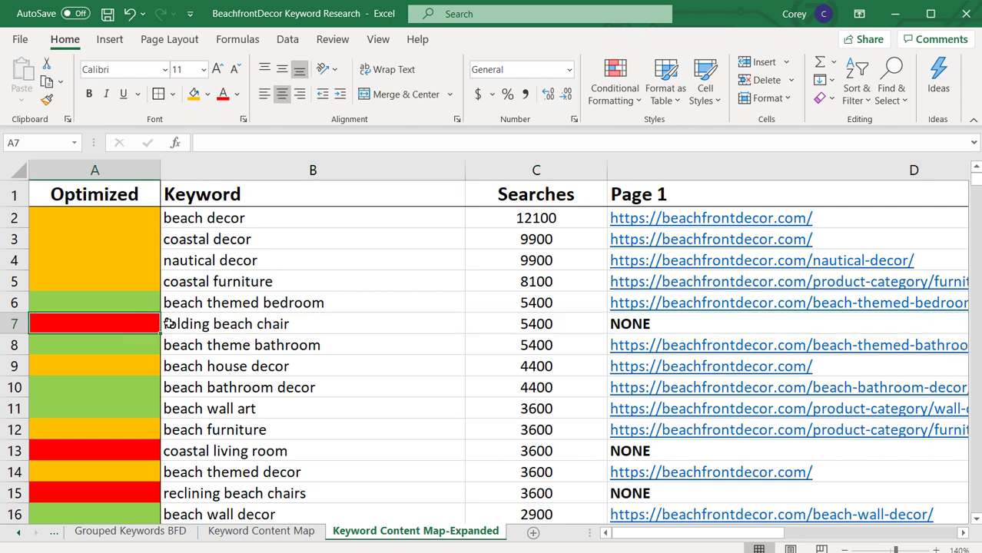
pyautogui.click(204, 323)
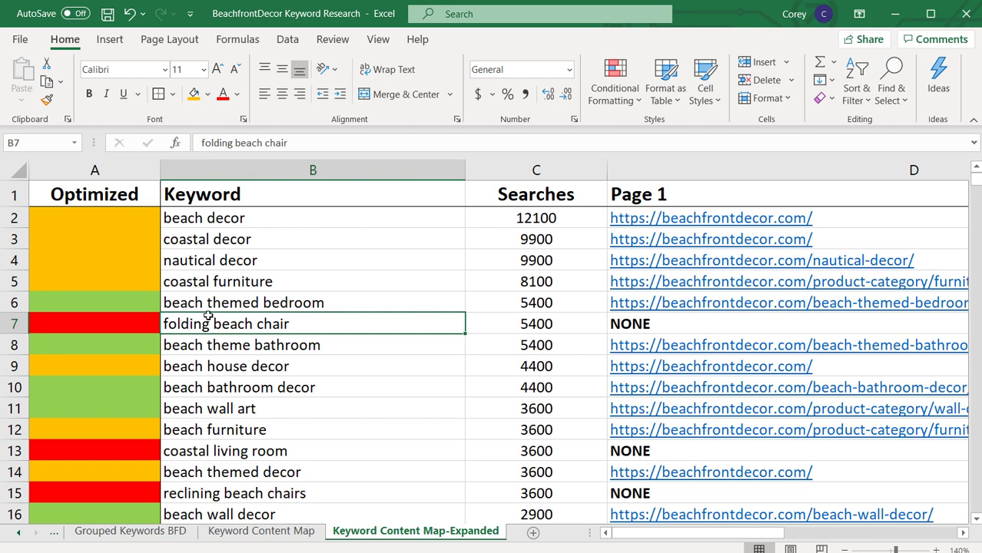
pyautogui.click(126, 278)
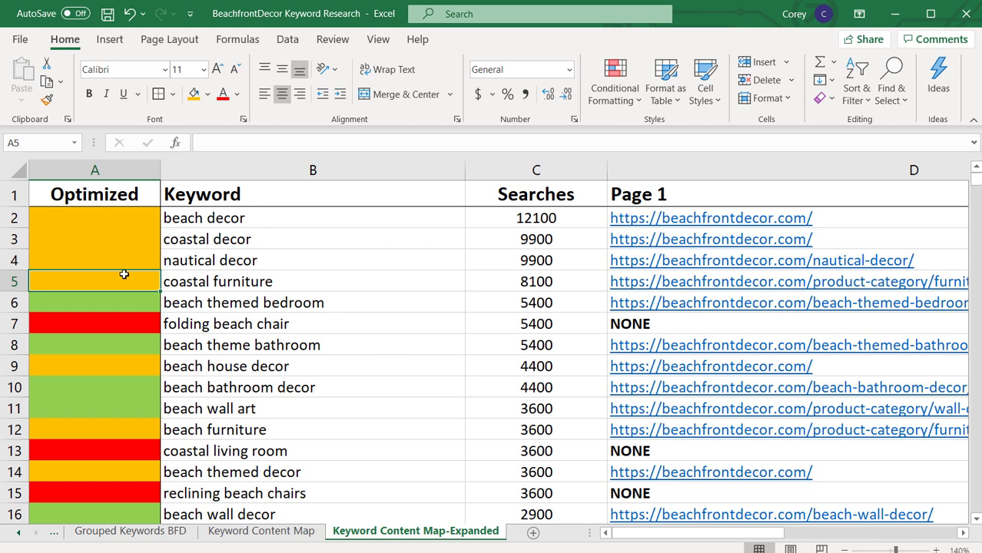
# - Review the Traffic 3 Months and Position columns of the expanded keyword content map, highlighting their headers and columns
pyautogui.click(130, 305)
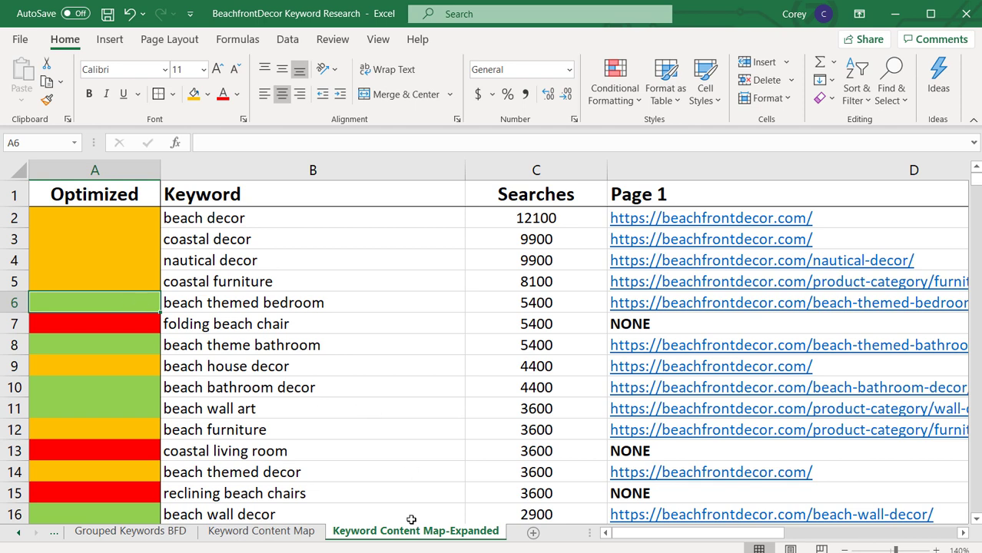
pyautogui.moveTo(643, 539); pyautogui.dragTo(770, 542)
pyautogui.click(499, 195)
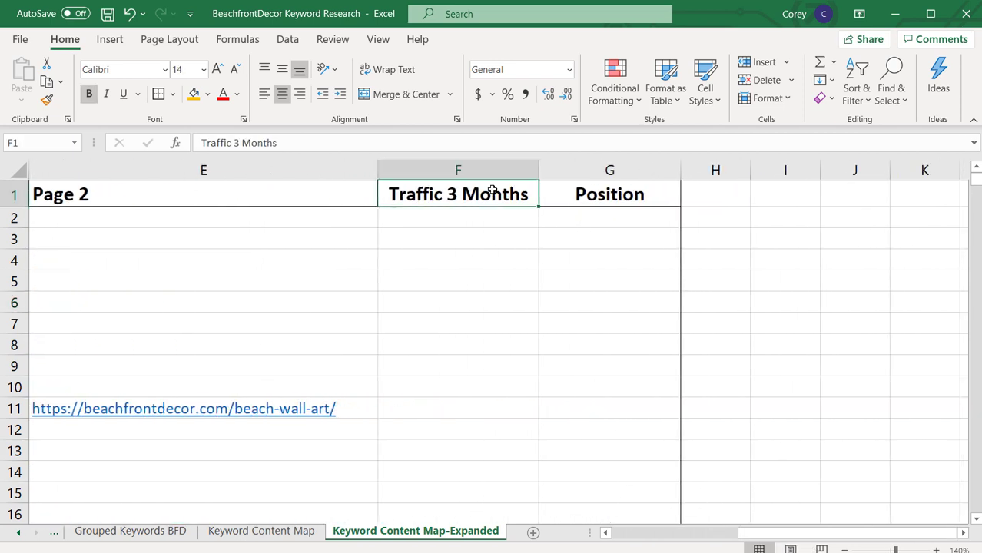
pyautogui.click(597, 197)
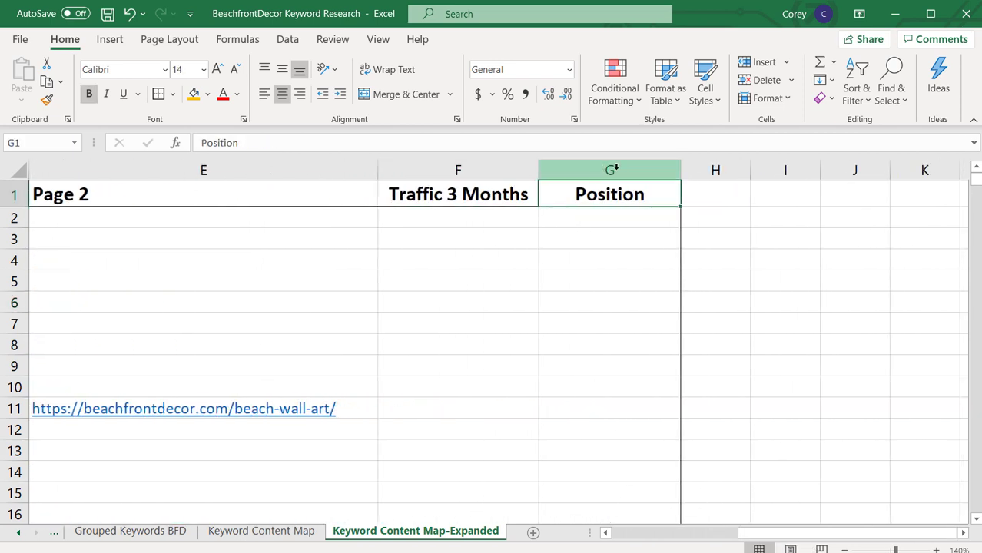
pyautogui.moveTo(454, 172); pyautogui.dragTo(607, 169)
pyautogui.click(605, 170)
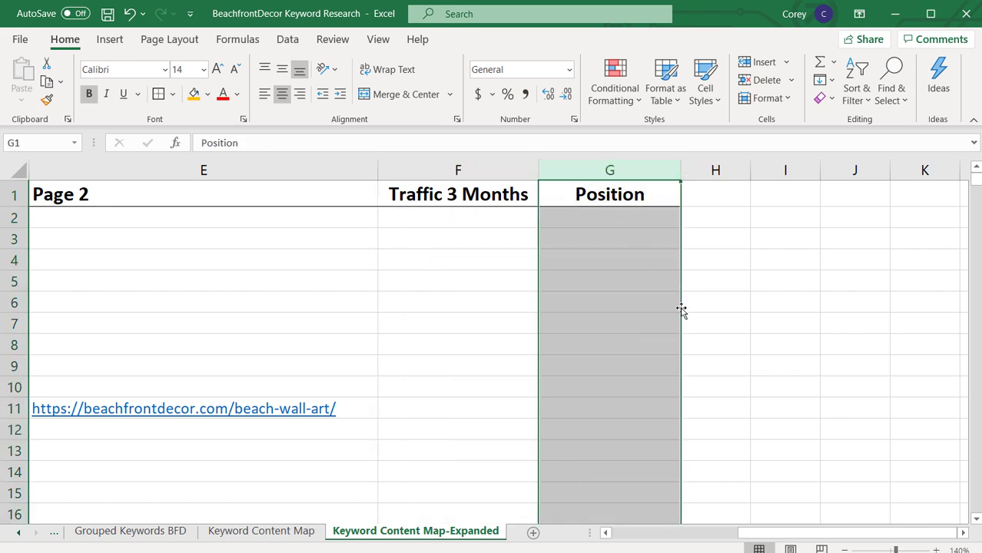
pyautogui.click(602, 217)
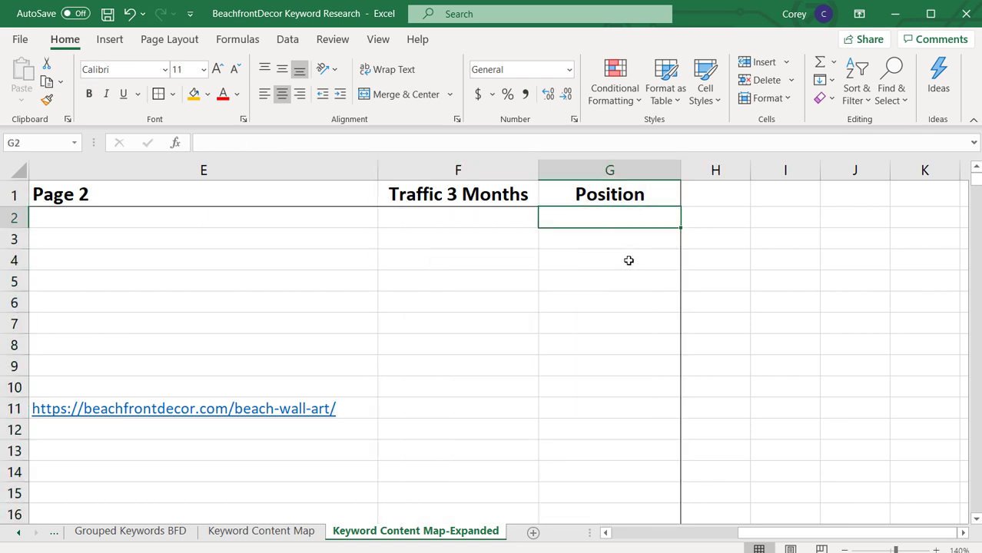
# - Select the "beach decor" keyword, switch to Google Search Console and filter the beachfrontdecor.com performance report by the exact query "beach decor"
pyautogui.moveTo(742, 533); pyautogui.dragTo(714, 533)
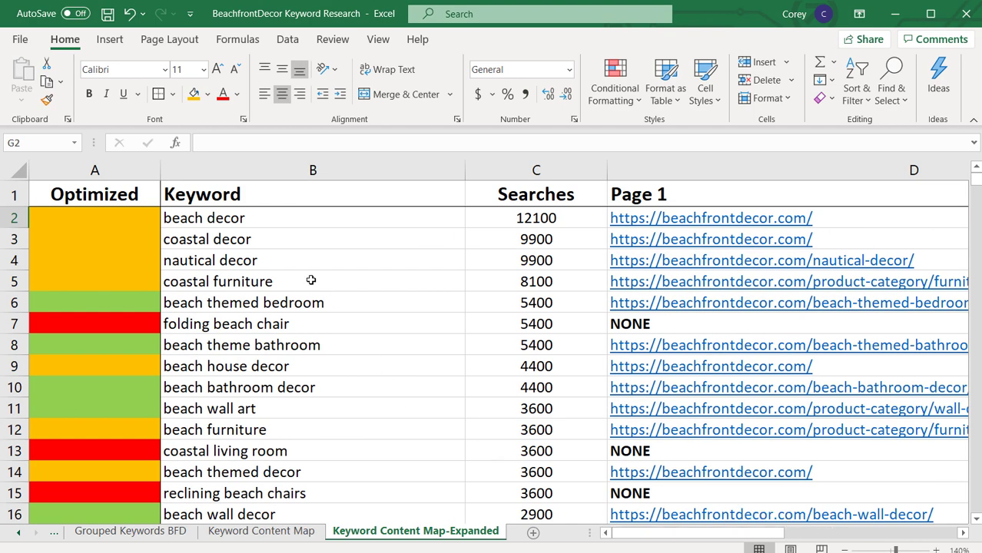
pyautogui.click(263, 221)
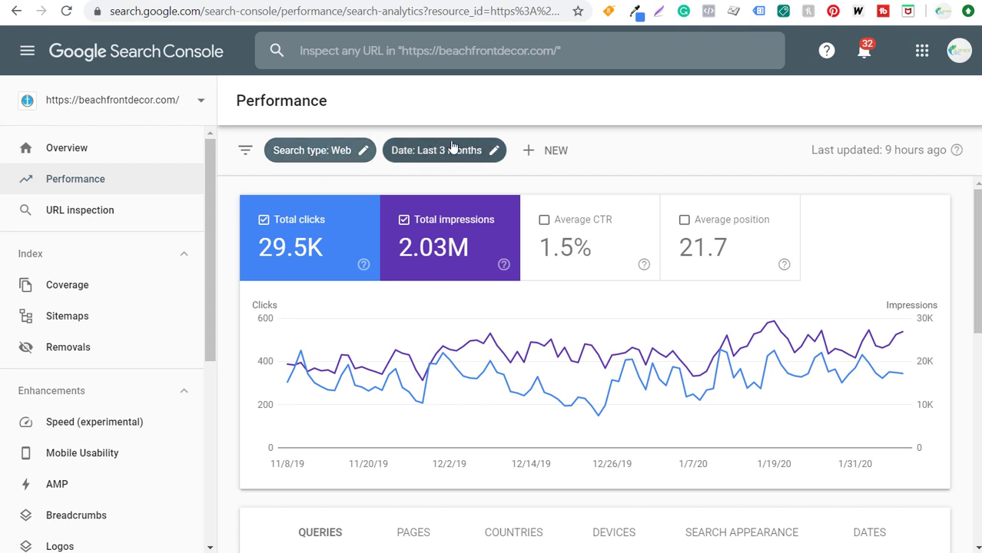
pyautogui.click(555, 152)
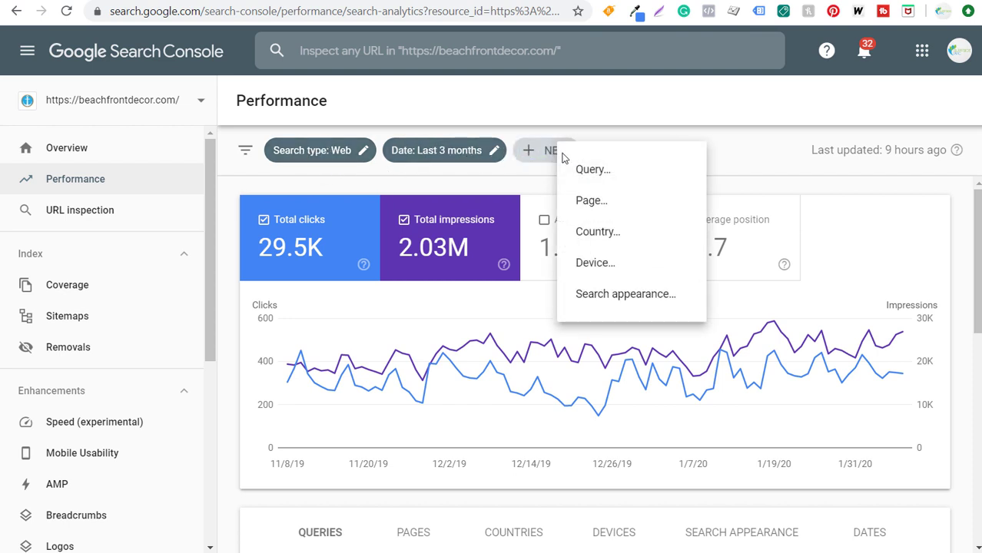
pyautogui.click(594, 170)
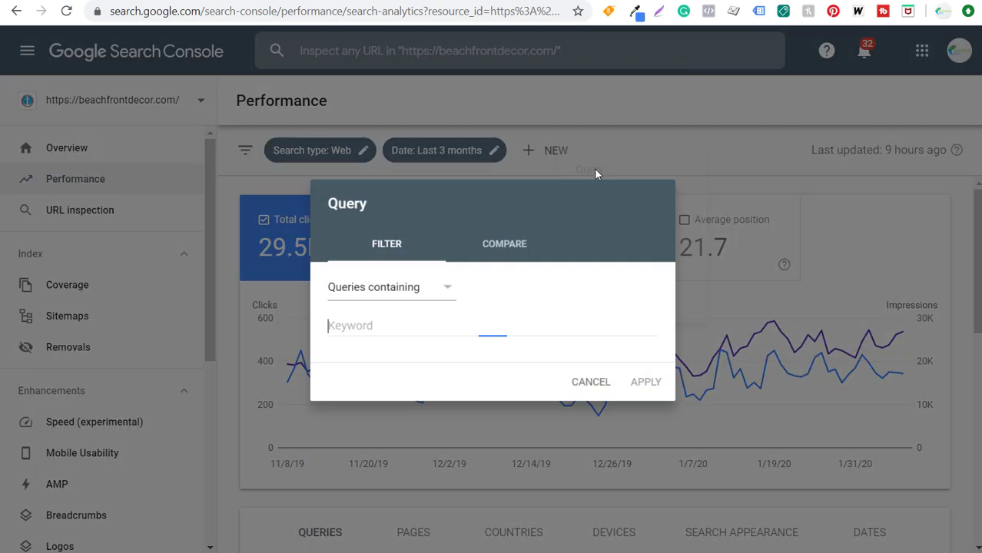
pyautogui.click(419, 280)
pyautogui.click(360, 344)
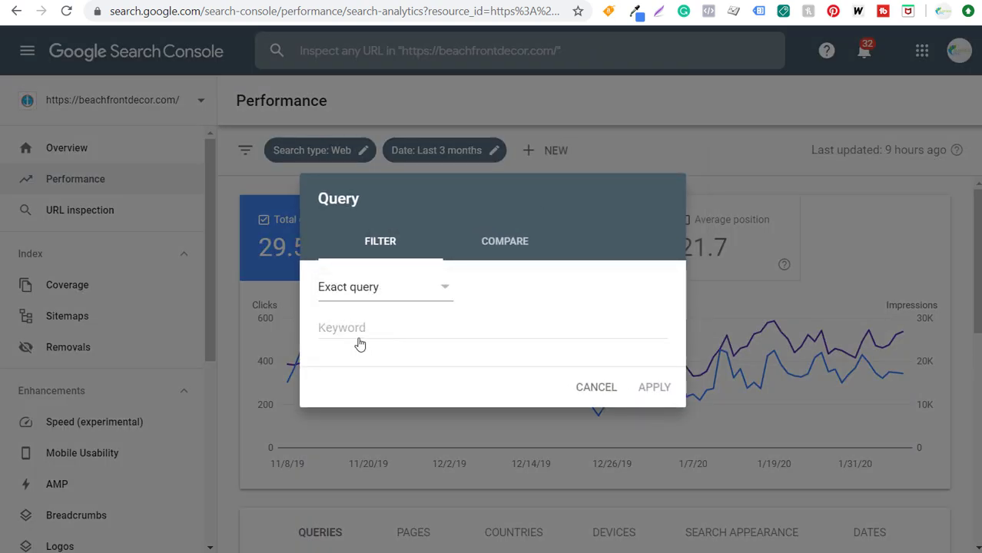
pyautogui.click(383, 327)
pyautogui.write('beach decor')
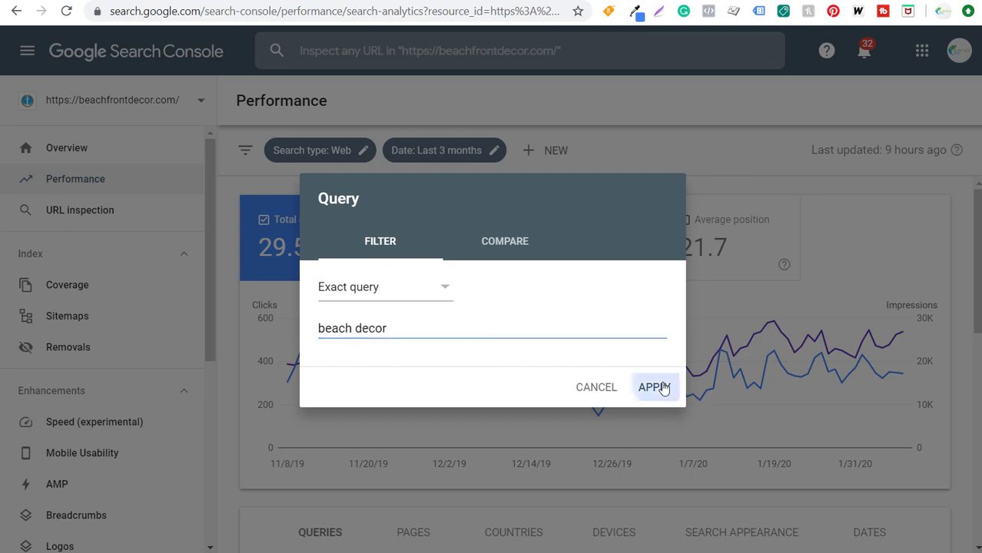
pyautogui.click(655, 387)
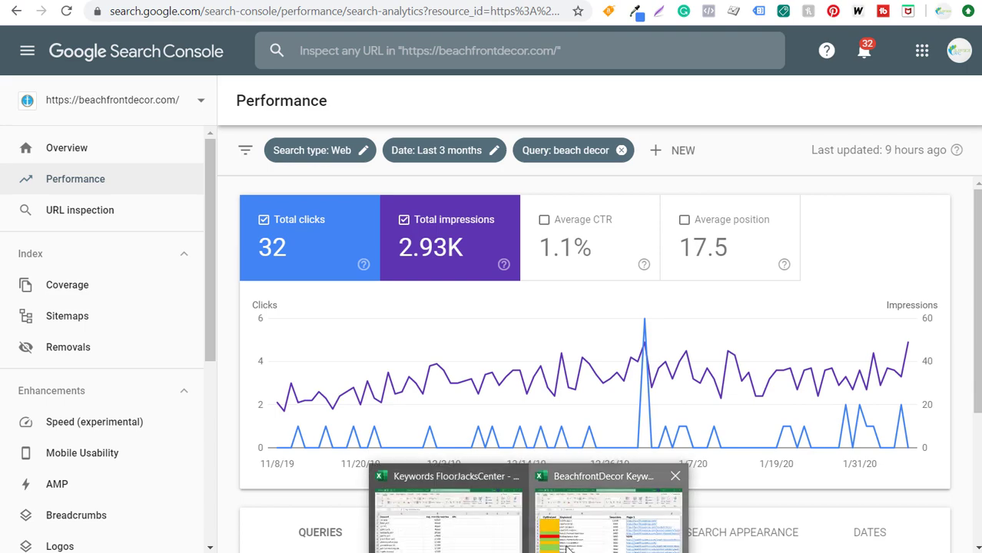
# - Return to the BeachfrontDecor workbook and enter 32 for Traffic 3 Months and 17.5 for Position in the "beach decor" row
pyautogui.click(652, 536)
pyautogui.moveTo(652, 536); pyautogui.dragTo(752, 444)
pyautogui.click(524, 222)
pyautogui.write('32')
pyautogui.press('Tab')
pyautogui.write('17.5')
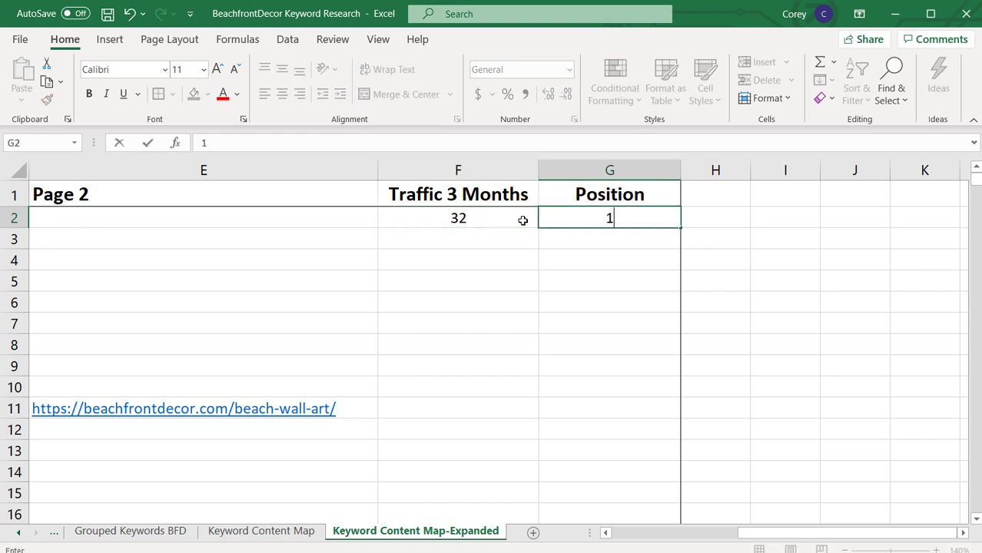
pyautogui.press('Return')
pyautogui.press('Up')
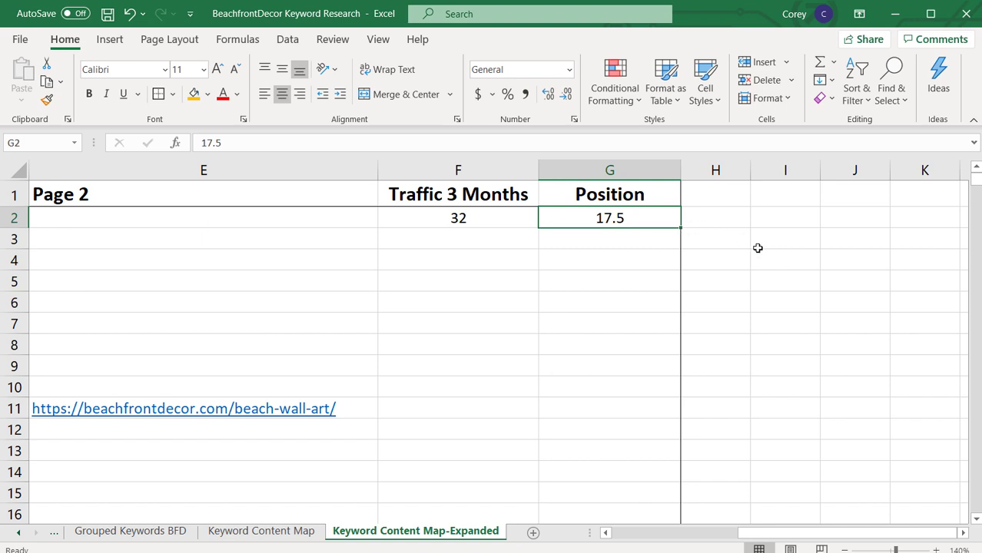
# - Highlight the Searches column, switch to the Keywords FloorJacksCenter workbook and select the empty URL cell for "car jack"
pyautogui.moveTo(774, 536); pyautogui.dragTo(749, 535)
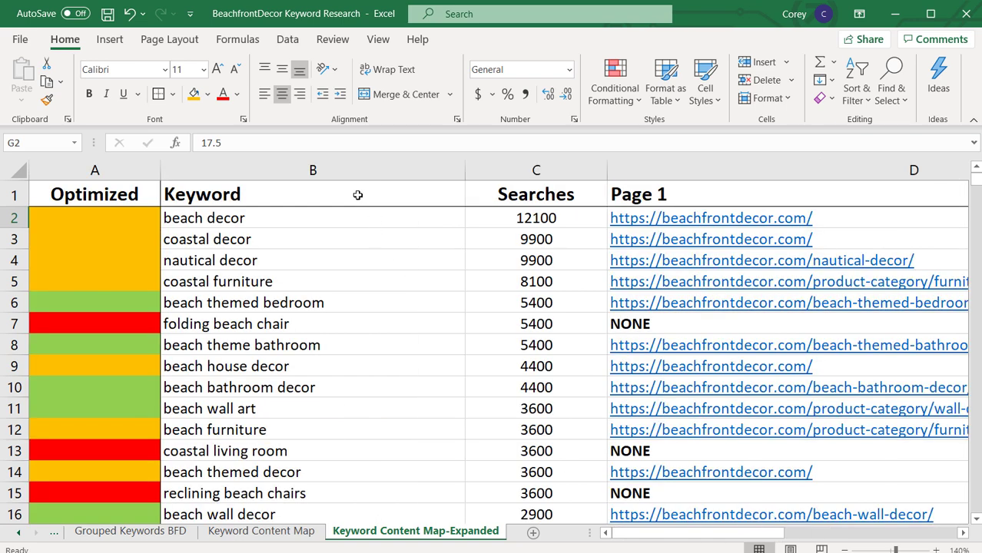
pyautogui.click(498, 170)
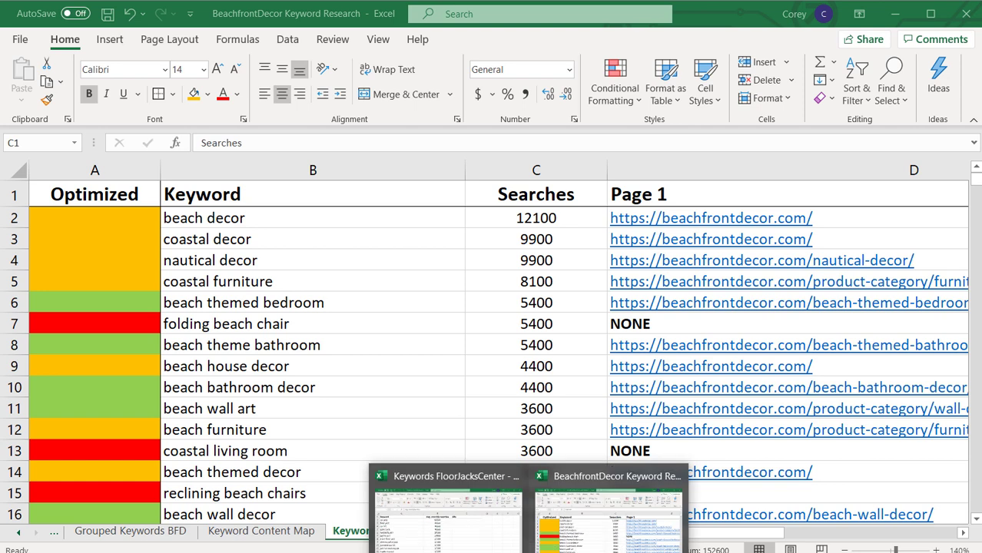
pyautogui.click(450, 515)
pyautogui.moveTo(428, 376); pyautogui.dragTo(429, 367)
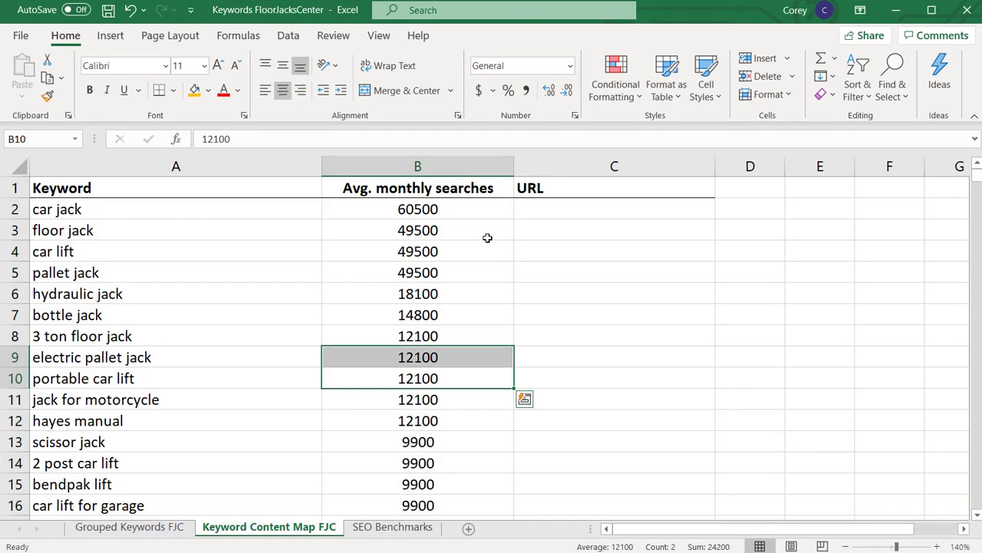
pyautogui.click(583, 213)
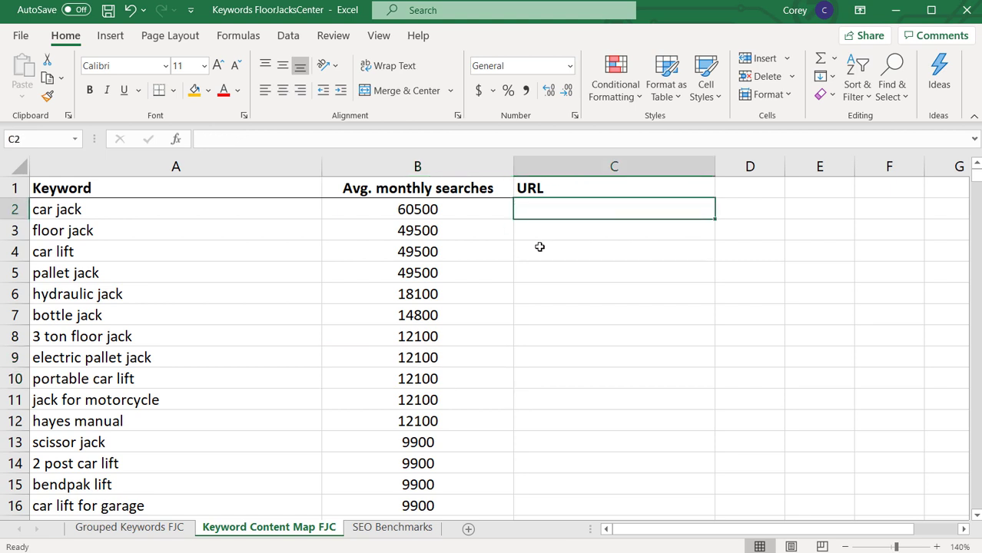
# - Filter the floorjackscenter.com Search Console performance by the exact query "car jack" and review the pages ranking for it
pyautogui.click(117, 213)
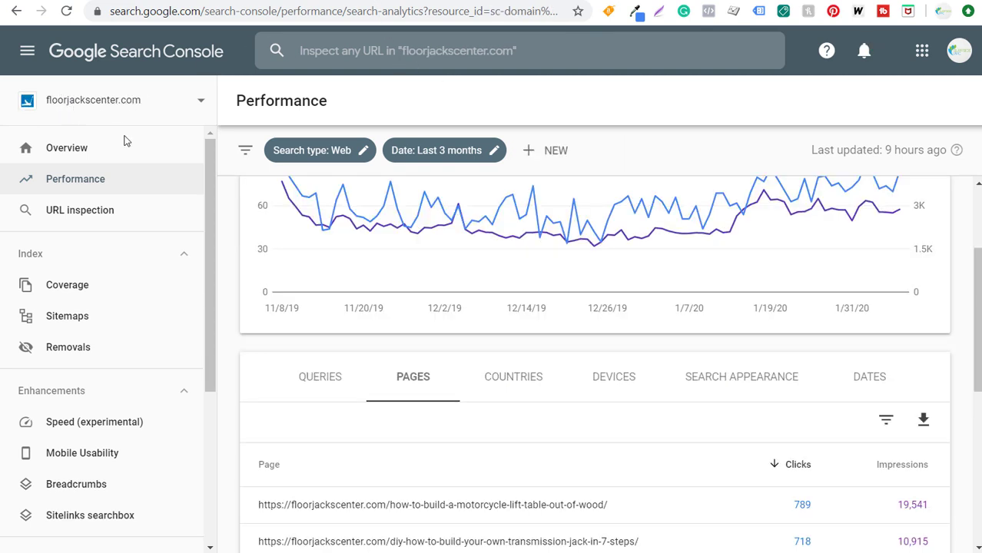
pyautogui.scroll(2, 380, 238)
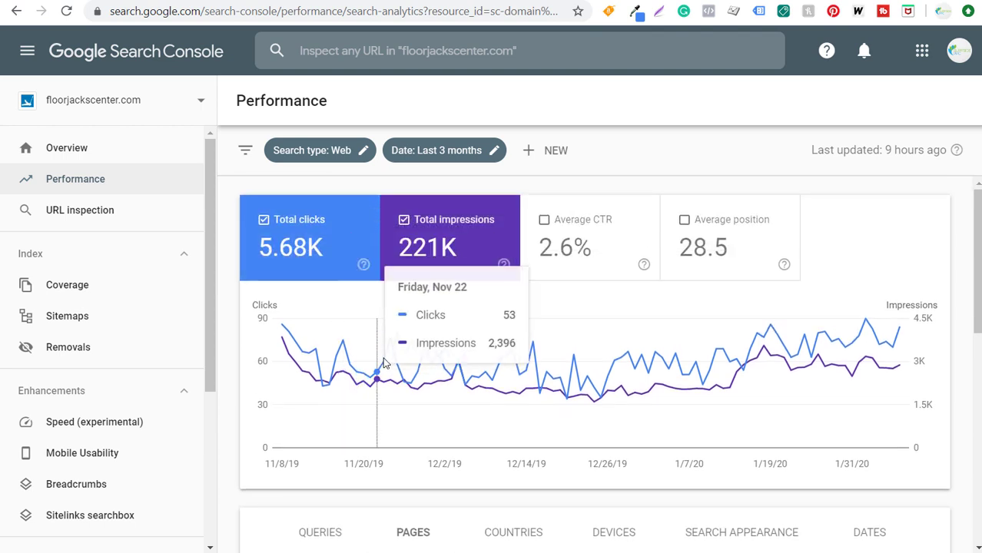
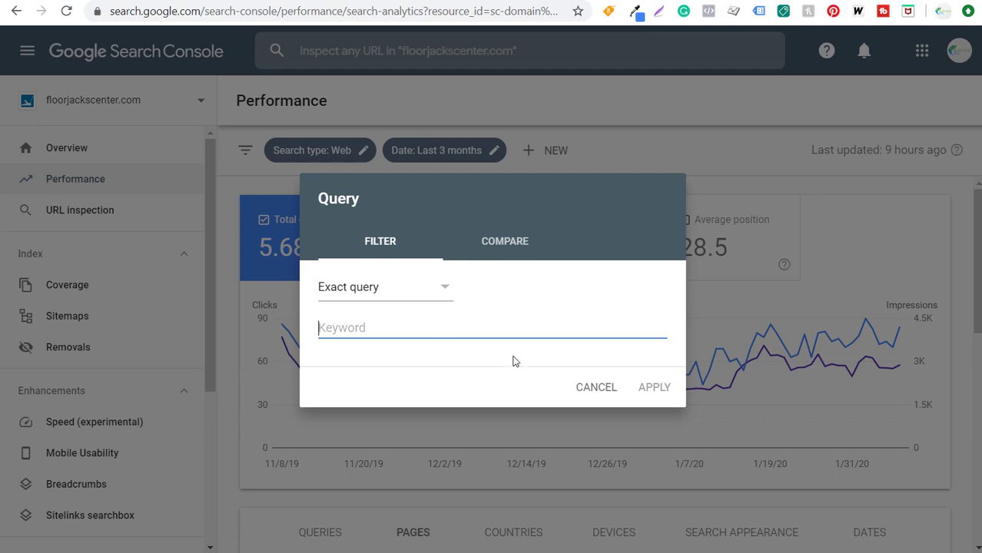
pyautogui.write('car jack')
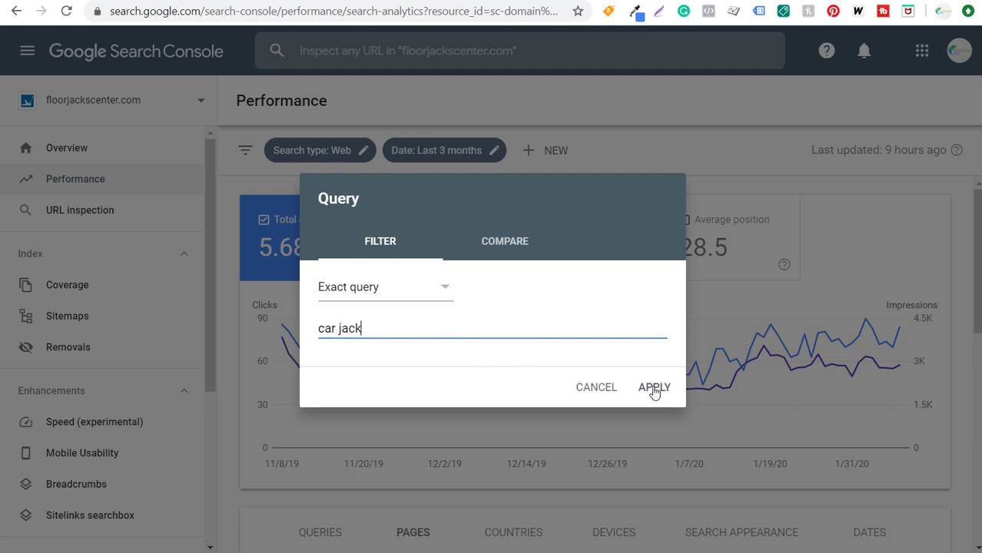
pyautogui.click(654, 388)
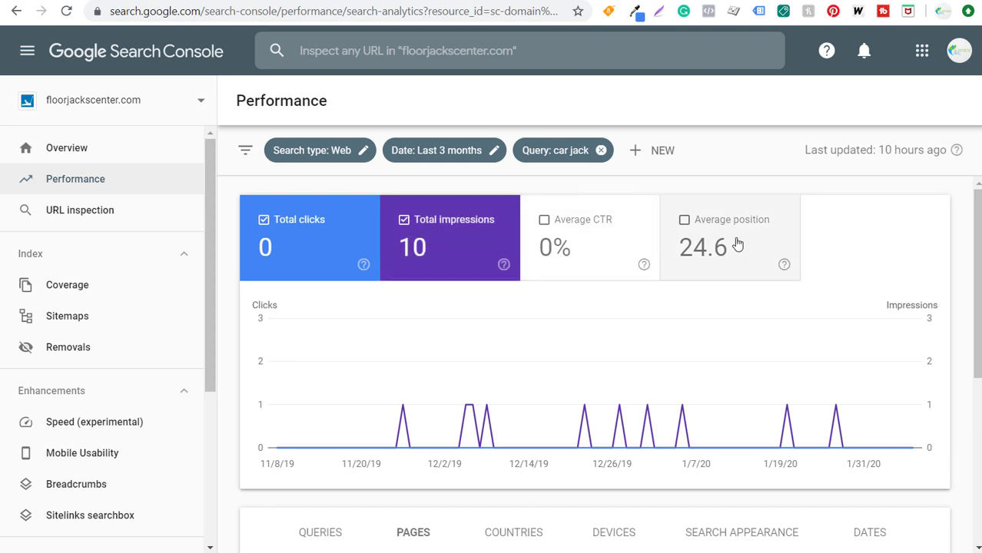
pyautogui.scroll(-2, 730, 262)
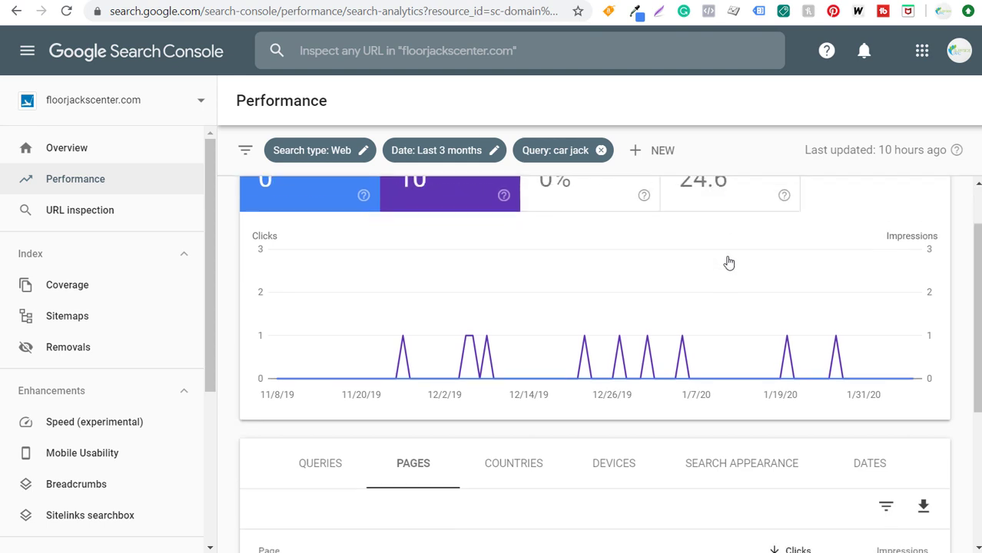
pyautogui.scroll(-2, 720, 251)
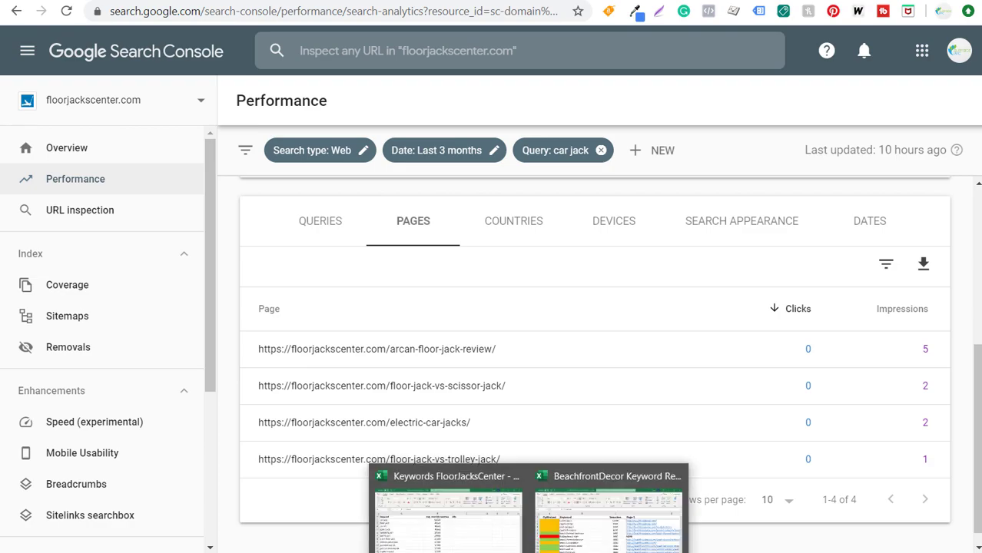
# - Return to the Keywords FloorJacksCenter workbook and enter NONE as the URL for "car jack"
pyautogui.click(443, 507)
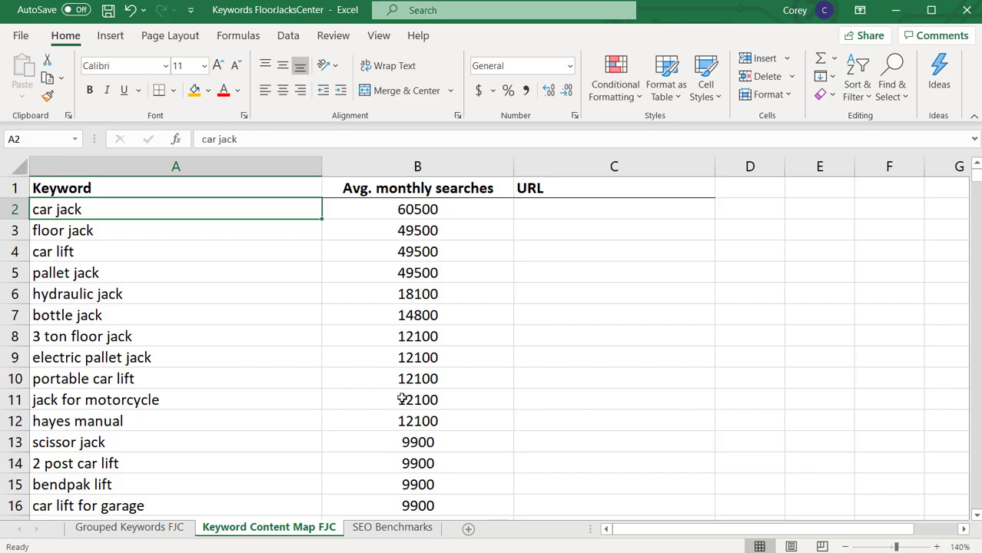
pyautogui.click(553, 210)
pyautogui.write('NONE')
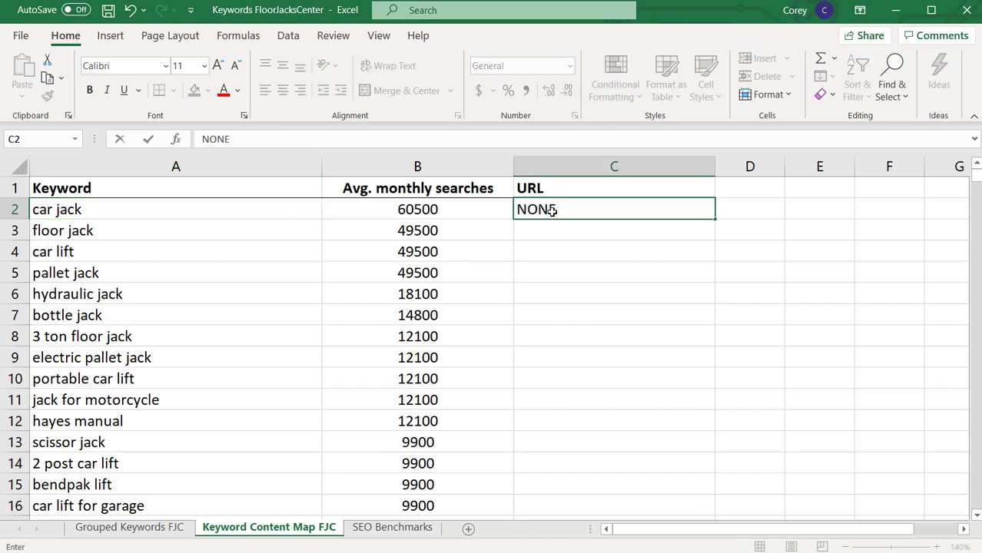
pyautogui.press('Return')
# - Switch to the WordPress posts of floorjackscenter.com, add a new post titled "Floor Jacks" and save it as a draft
pyautogui.hotkey('alt', 'Tab')
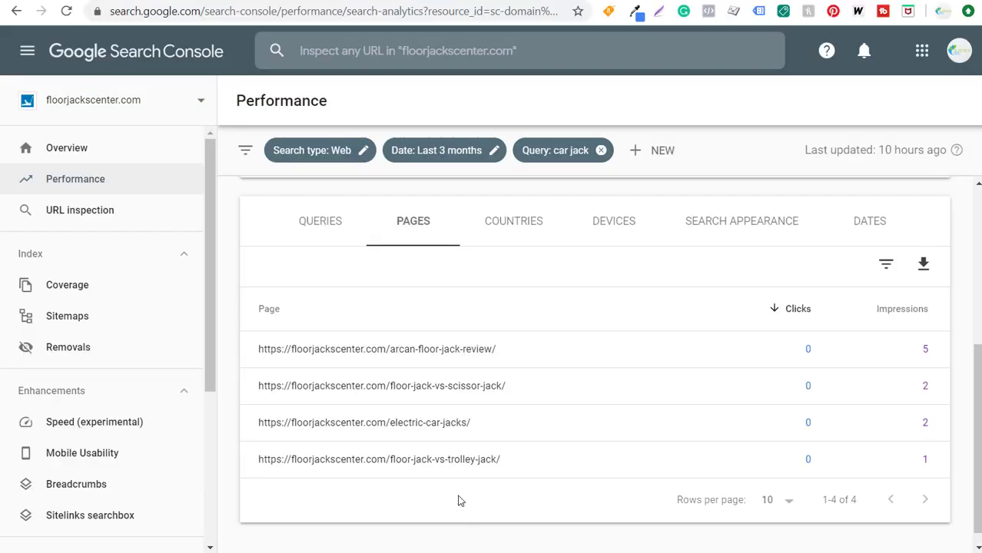
pyautogui.hotkey('ctrl', 'Tab')
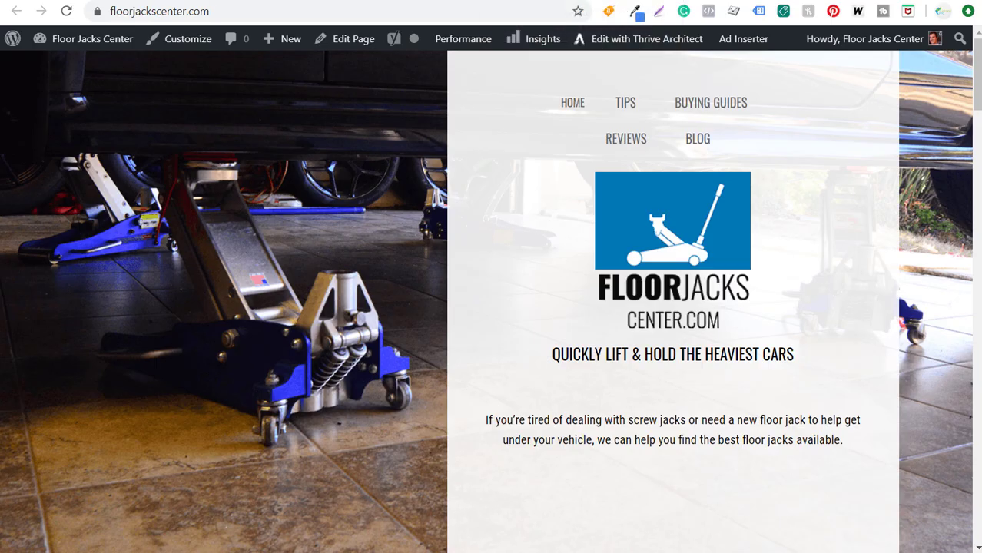
pyautogui.hotkey('ctrl', 'Tab')
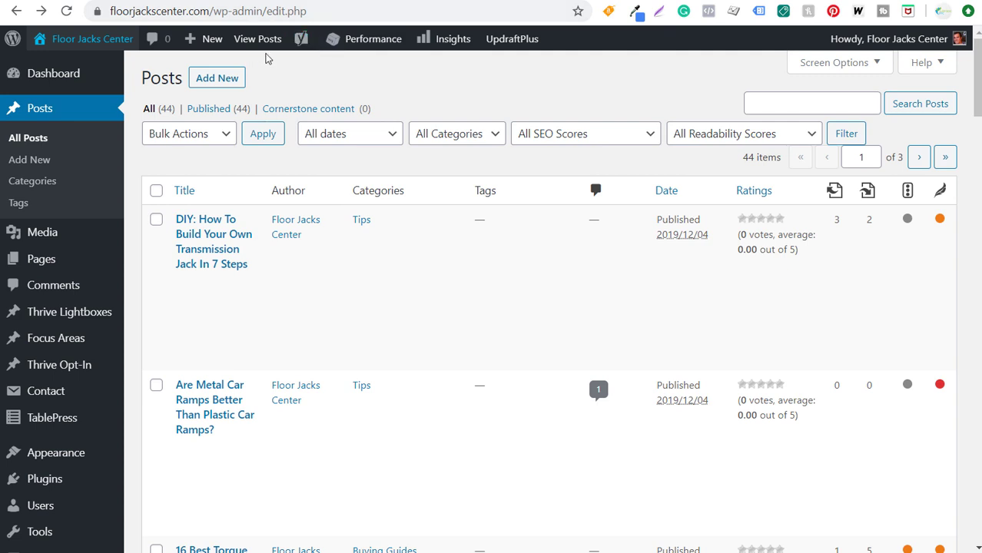
pyautogui.click(214, 80)
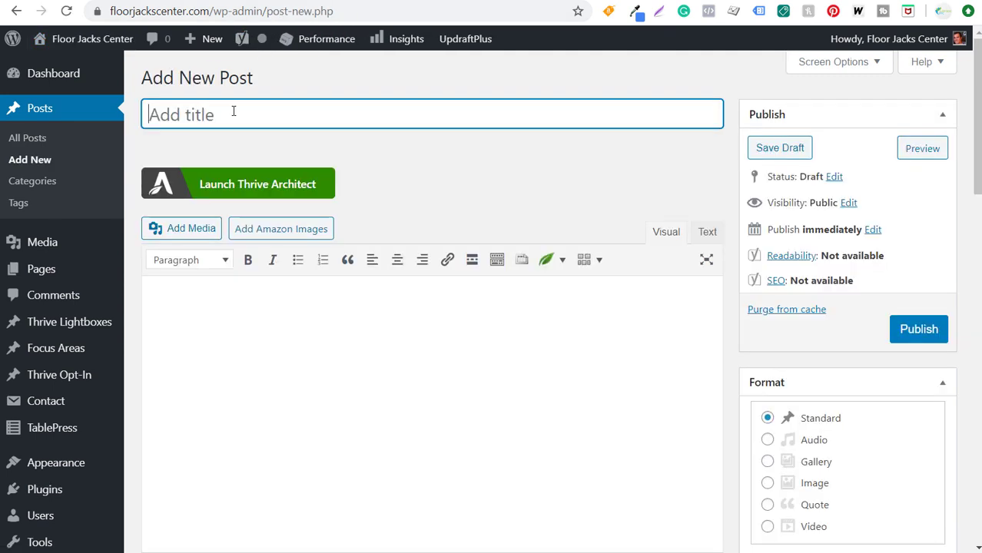
pyautogui.write('Floor Jacks')
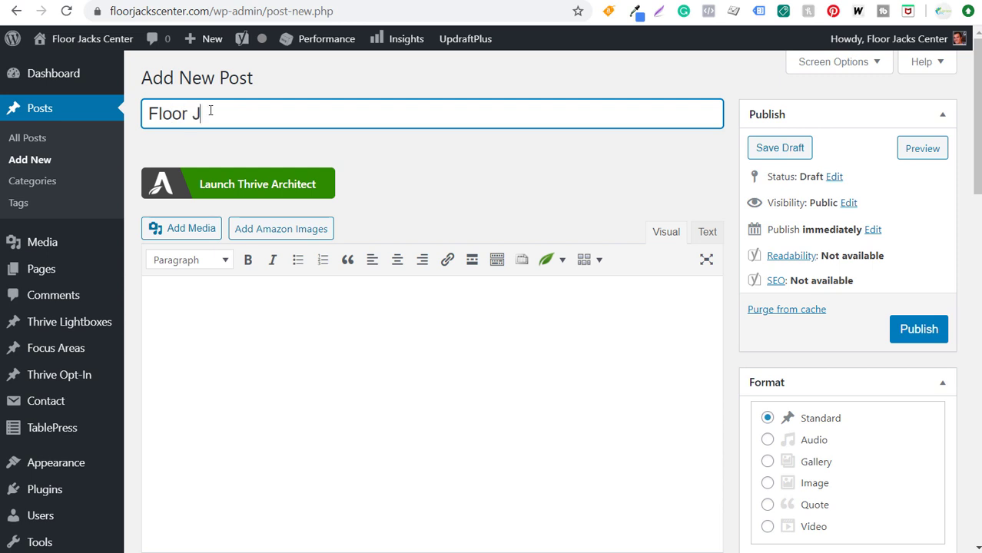
pyautogui.click(539, 140)
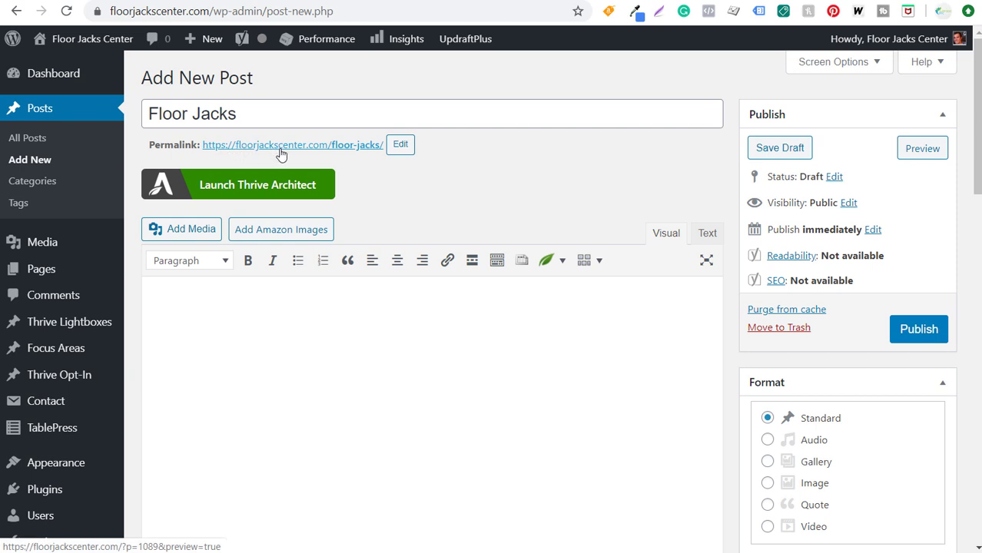
pyautogui.click(780, 148)
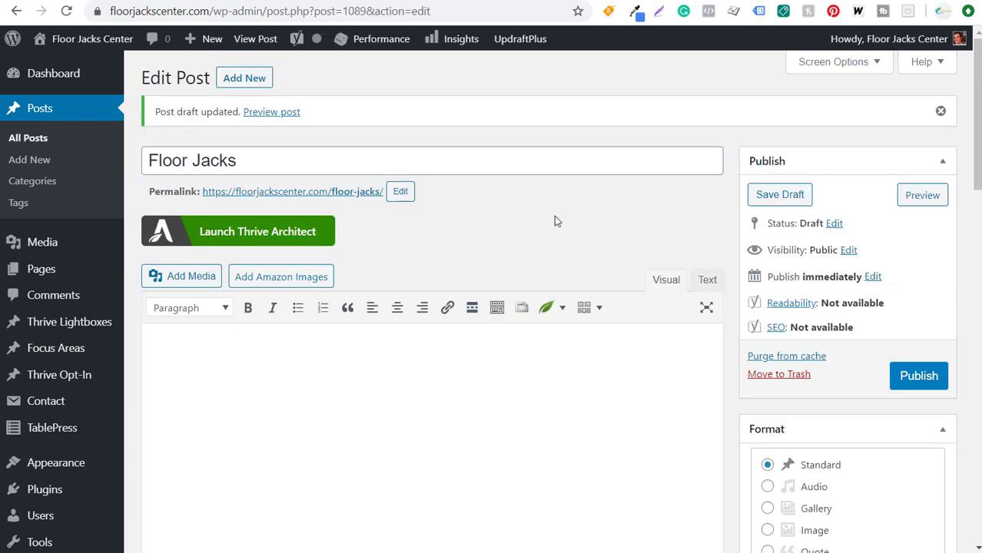
# - Copy the Floor Jacks draft's permalink and paste it into D2 beside NONE for "car jack" in the Keywords FloorJacksCenter workbook
pyautogui.rightClick(246, 194)
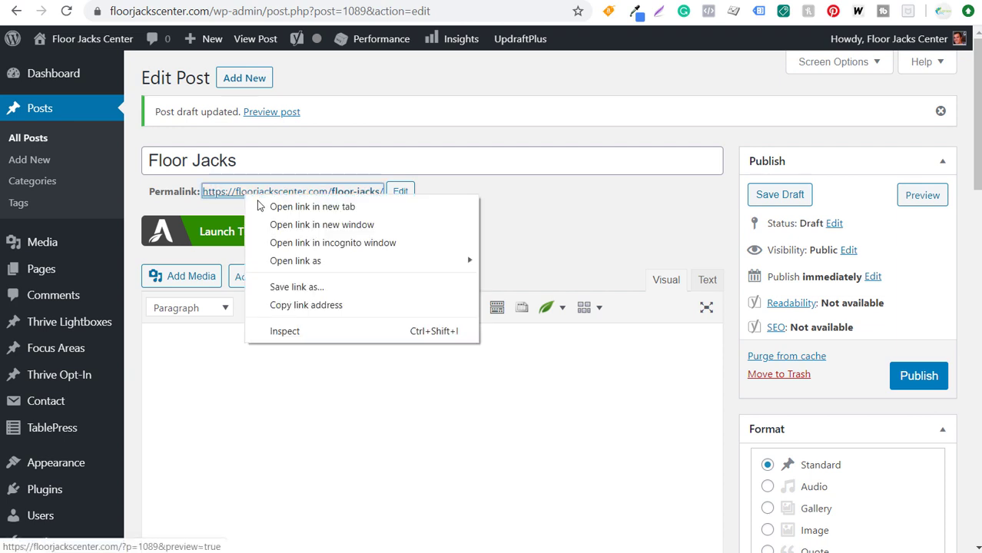
pyautogui.click(299, 305)
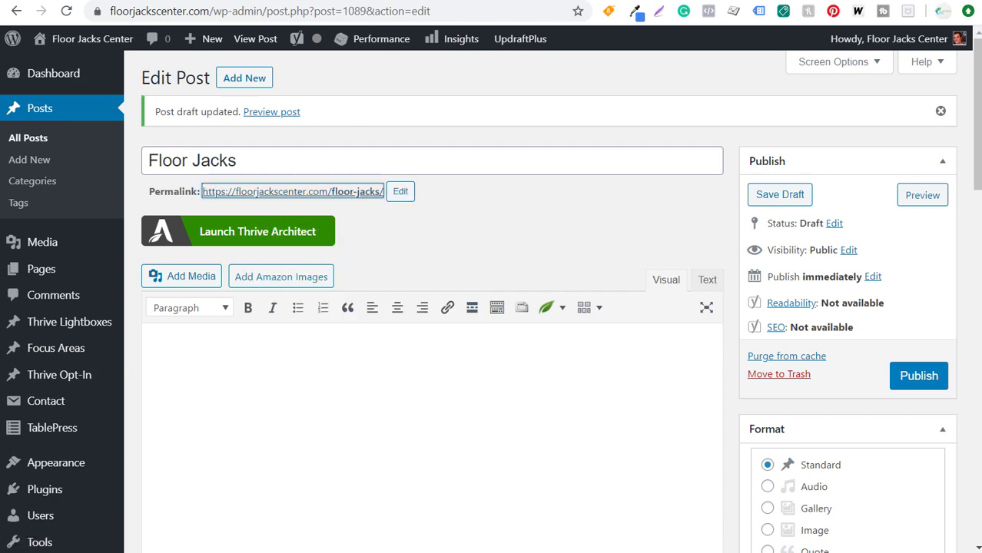
pyautogui.moveTo(450, 549)
pyautogui.click(450, 504)
pyautogui.click(693, 204)
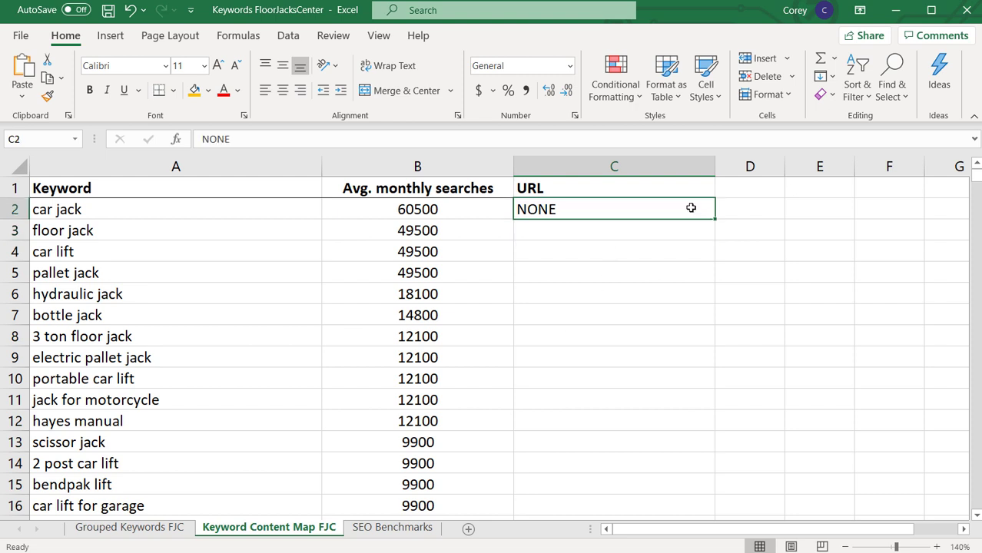
pyautogui.click(751, 211)
pyautogui.hotkey('ctrl', 'v')
pyautogui.click(742, 262)
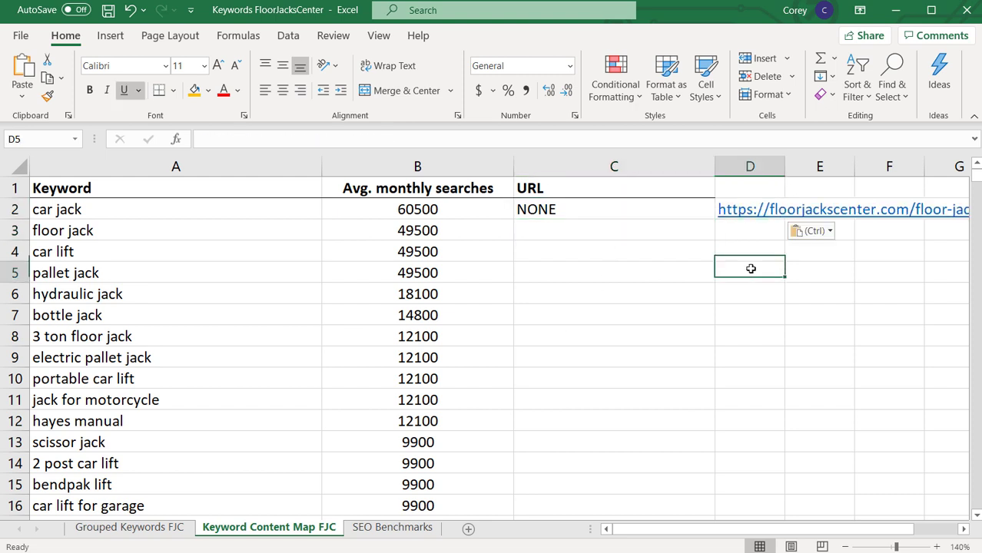
pyautogui.hscroll(5, 677, 526)
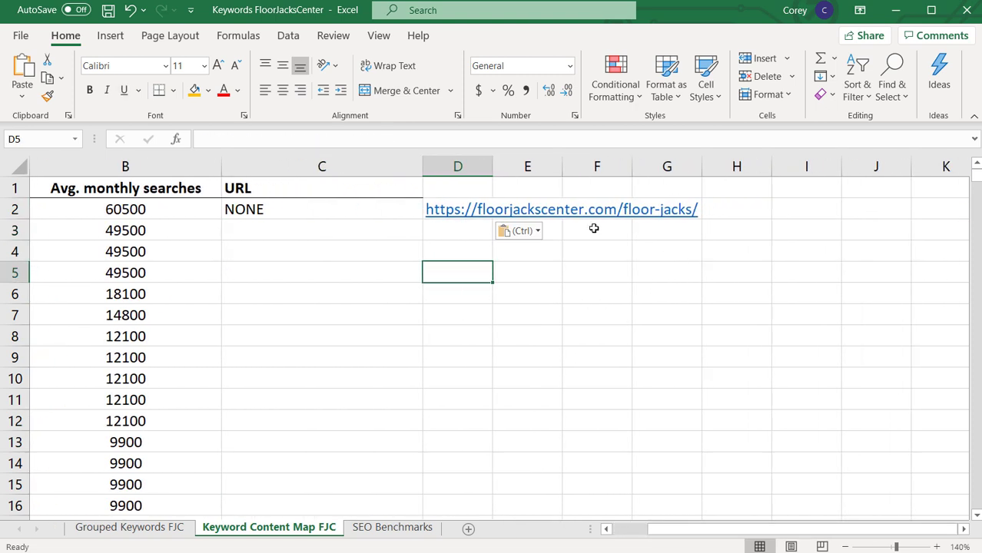
pyautogui.hscroll(-5, 650, 530)
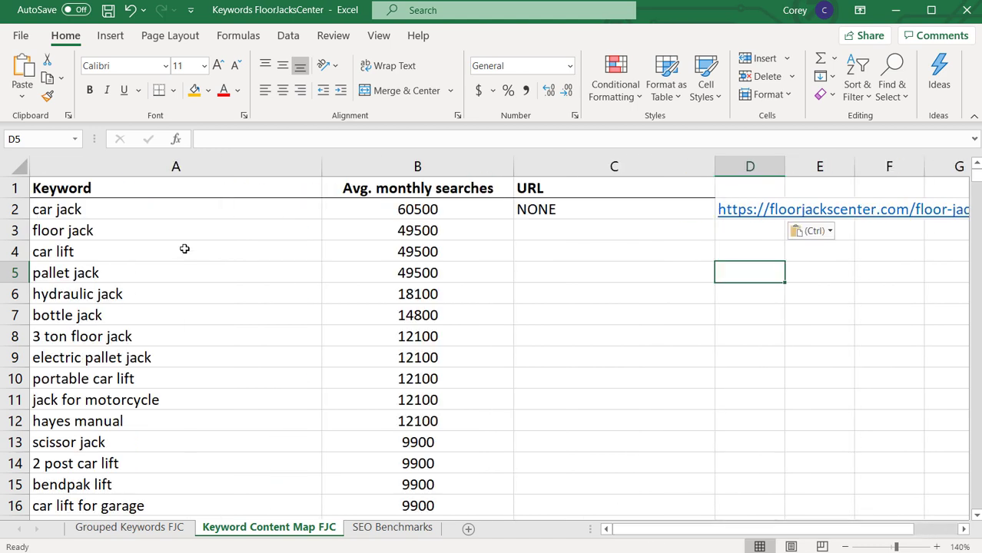
# - Examine the URL column and look down the Keyword Content Map FJC list for keywords related to floor jacks
pyautogui.click(566, 168)
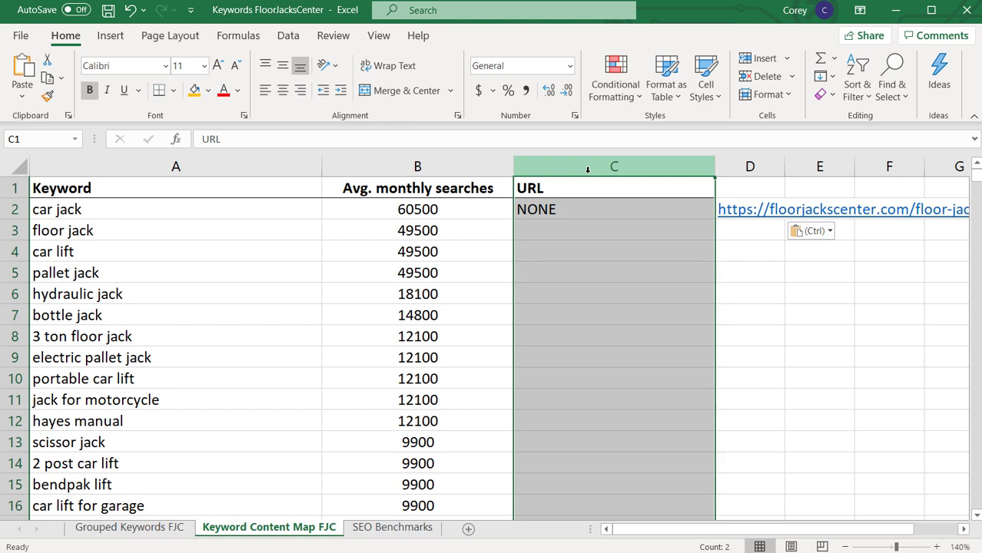
pyautogui.click(121, 234)
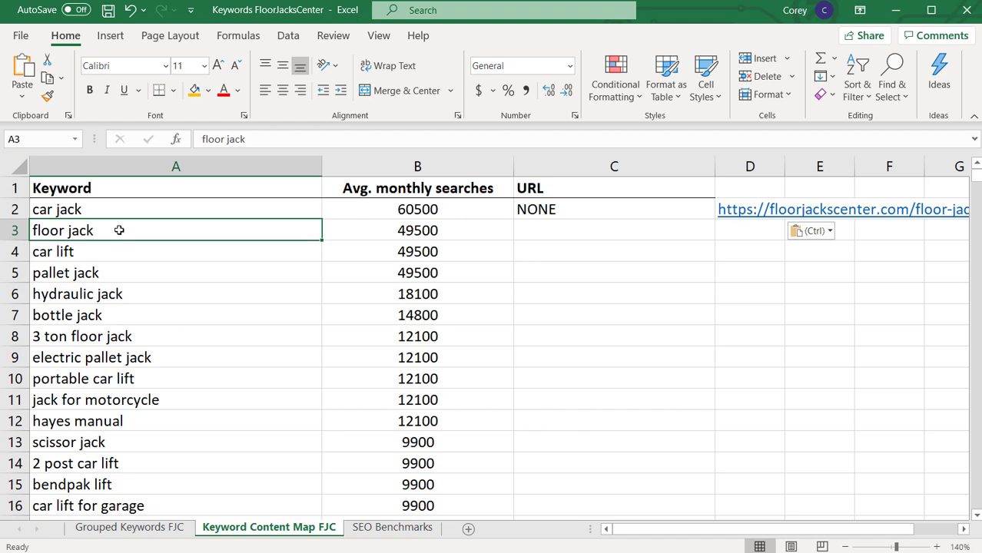
pyautogui.scroll(-16, 193, 290)
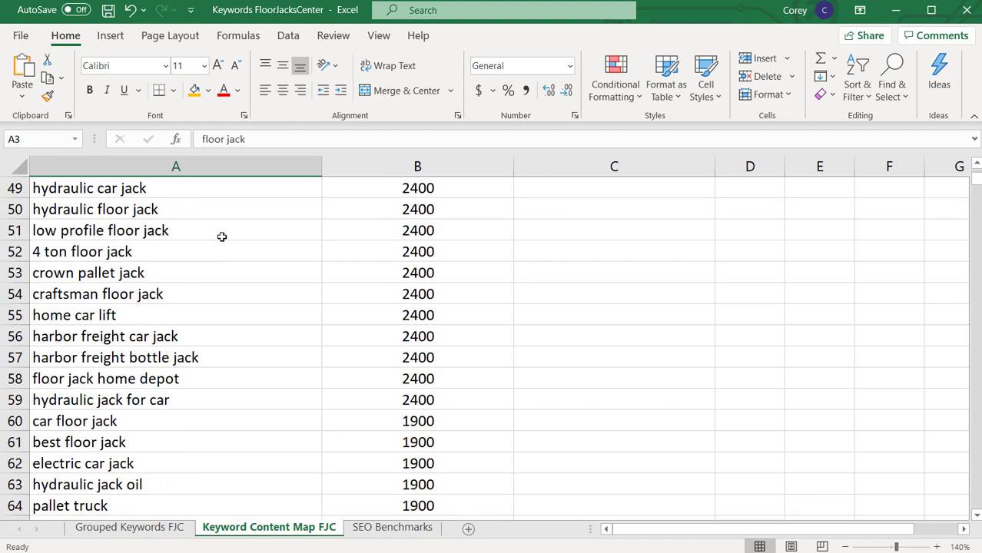
pyautogui.click(201, 215)
pyautogui.scroll(-11, 215, 246)
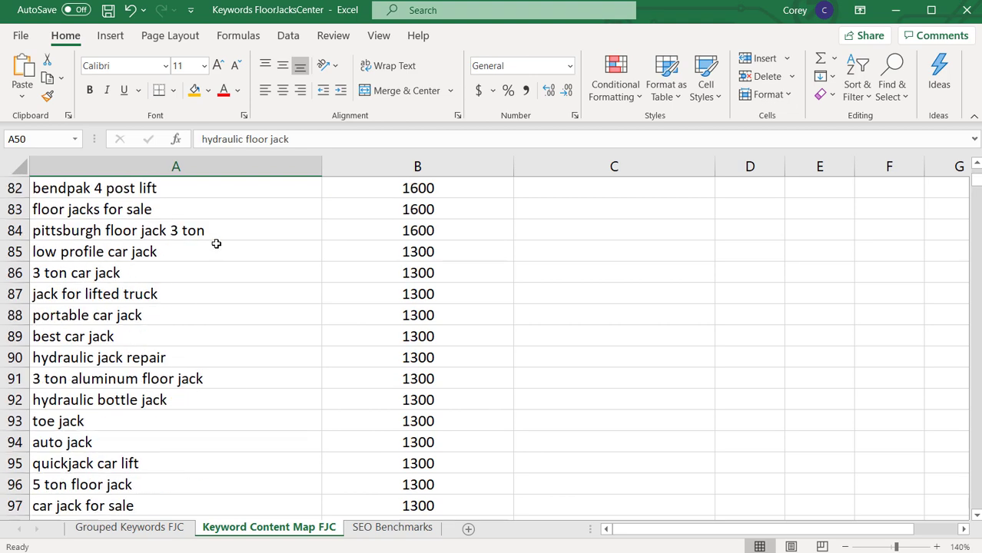
pyautogui.scroll(-10, 216, 244)
pyautogui.scroll(-3, 208, 242)
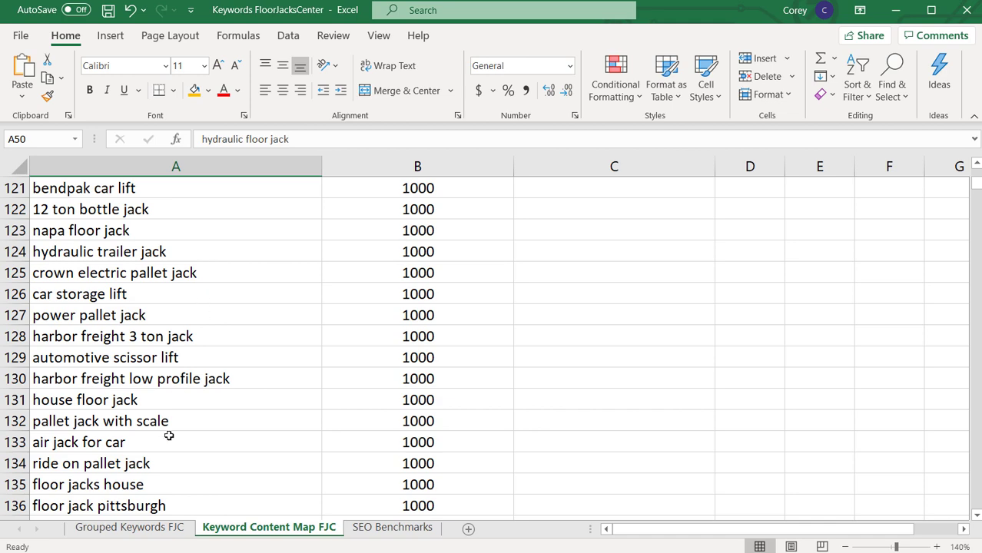
# - Paste the Floor Jacks draft's permalink into C1 beside the "car jack" group heading on the Grouped Keywords FJC sheet
pyautogui.click(151, 528)
pyautogui.scroll(4, 198, 358)
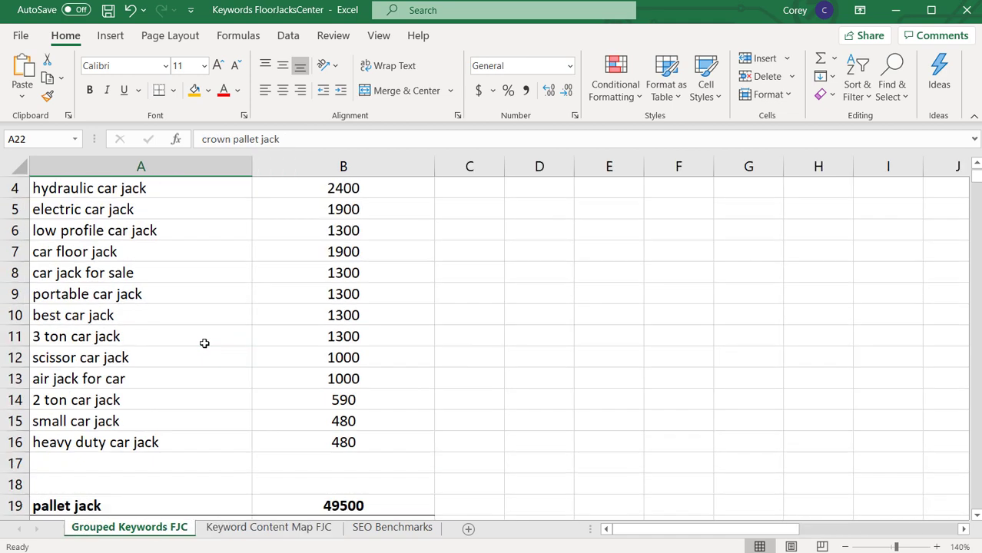
pyautogui.scroll(1, 204, 343)
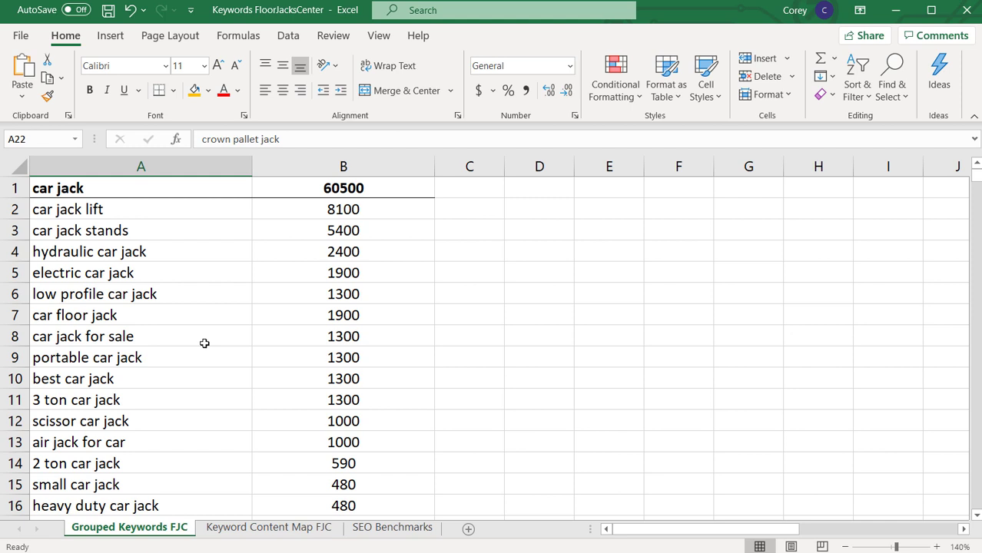
pyautogui.click(469, 192)
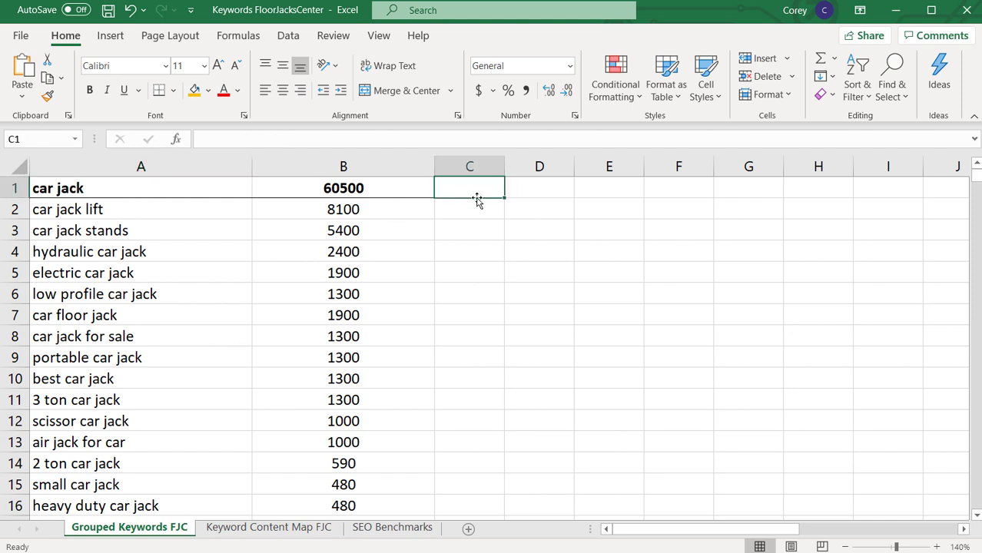
pyautogui.hotkey('ctrl', 'v')
pyautogui.click(513, 246)
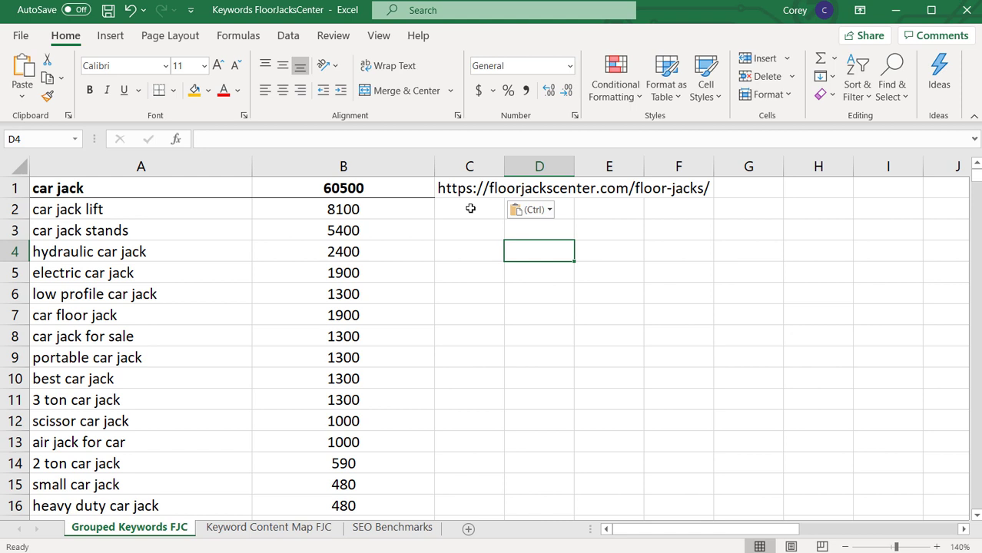
pyautogui.click(124, 212)
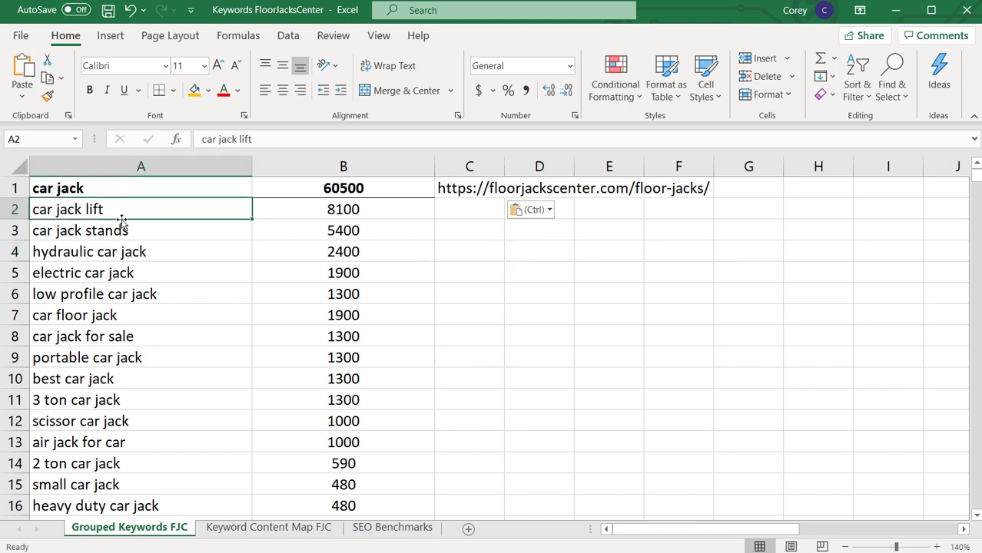
pyautogui.click(113, 234)
pyautogui.click(470, 229)
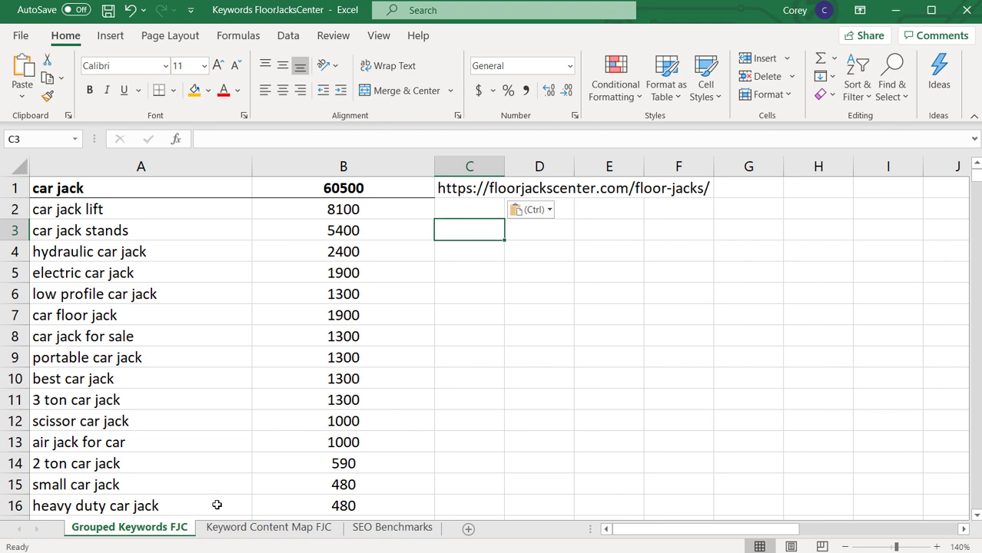
# - Return to the Keyword Content Map FJC sheet and copy the keyword "floor jack"
pyautogui.click(223, 528)
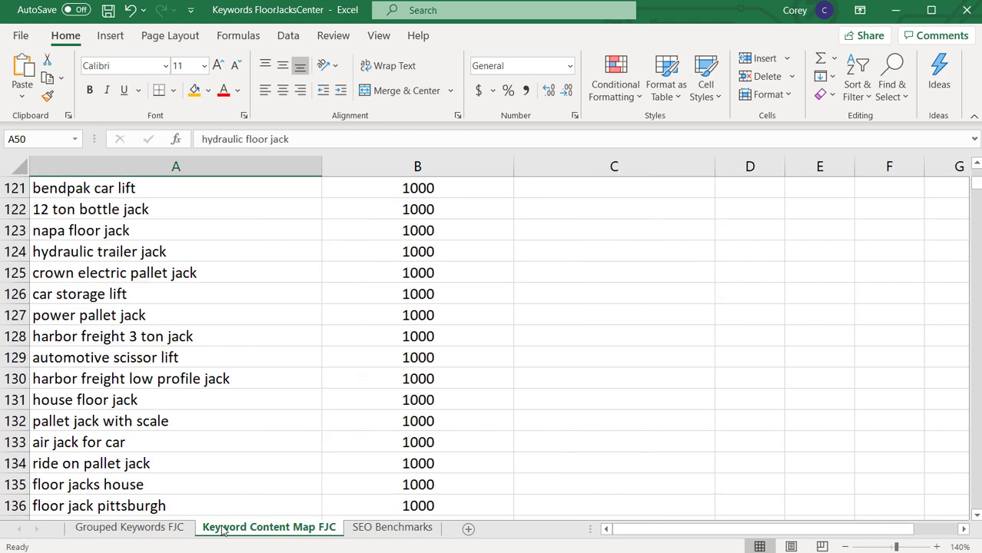
pyautogui.scroll(1, 448, 353)
pyautogui.scroll(20, 827, 300)
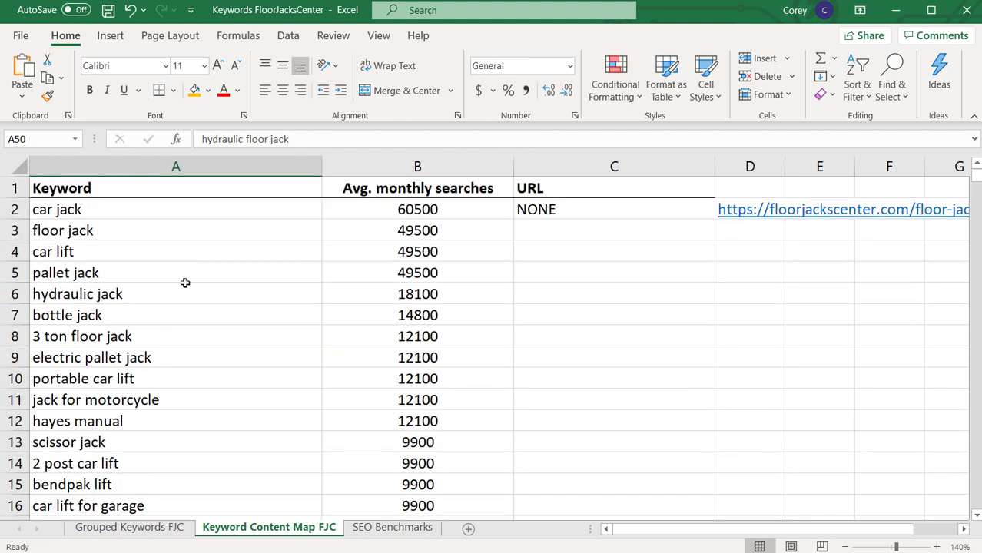
pyautogui.click(151, 224)
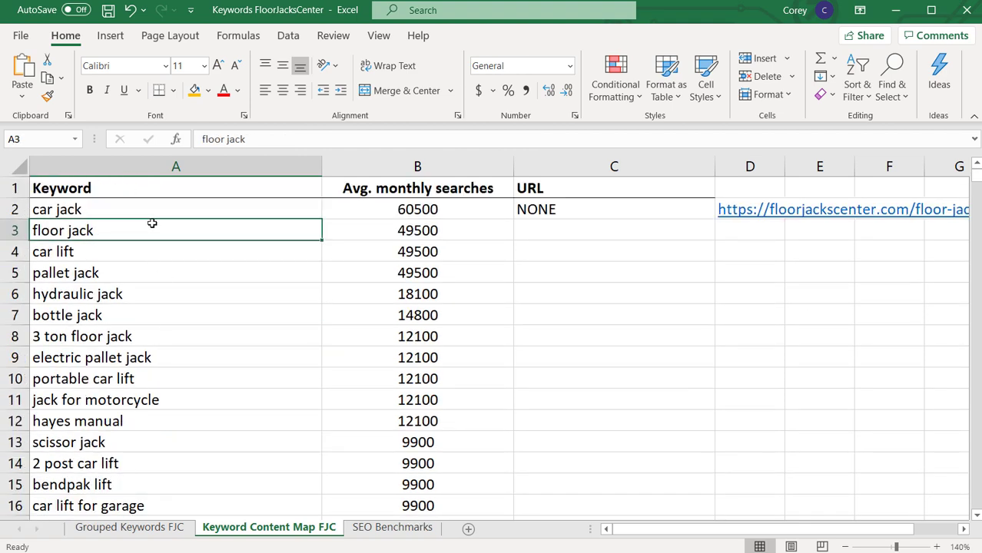
pyautogui.hotkey('ctrl', 'c')
# - Filter the floorjackscenter.com Search Console performance by the exact query "floor jack" and open the floor-jacks-guide page from the results
pyautogui.hotkey('alt', 'Tab')
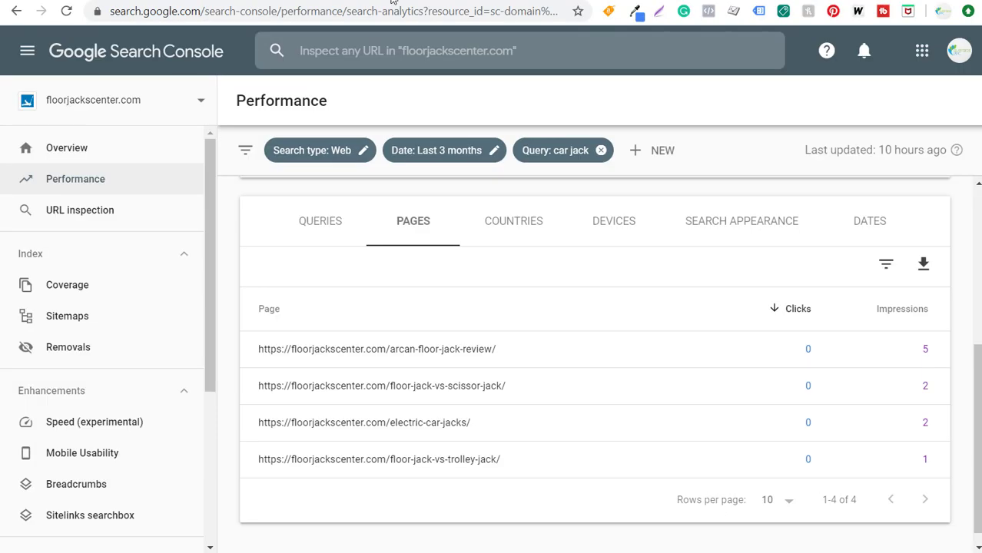
pyautogui.click(559, 150)
pyautogui.moveTo(392, 329); pyautogui.dragTo(259, 326)
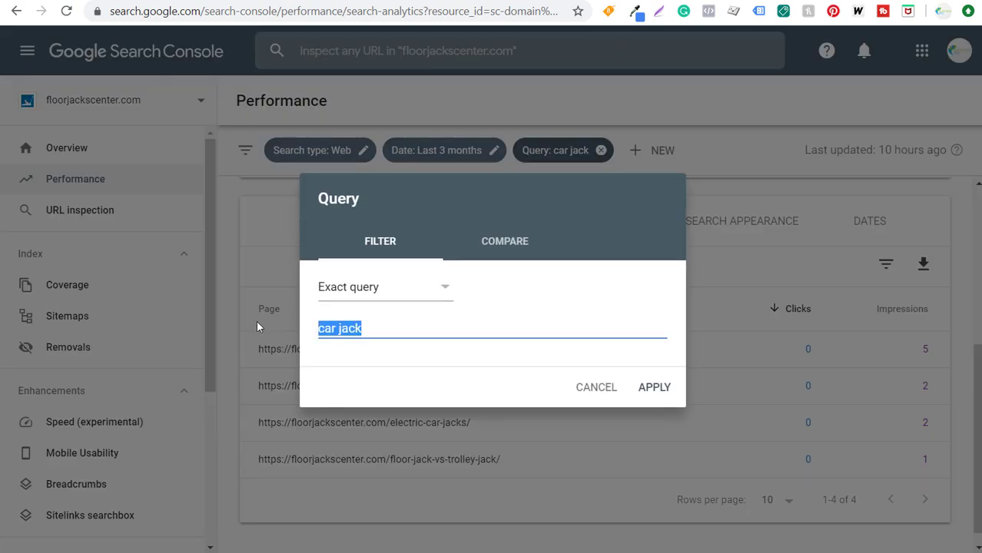
pyautogui.hotkey('ctrl', 'v')
pyautogui.click(652, 388)
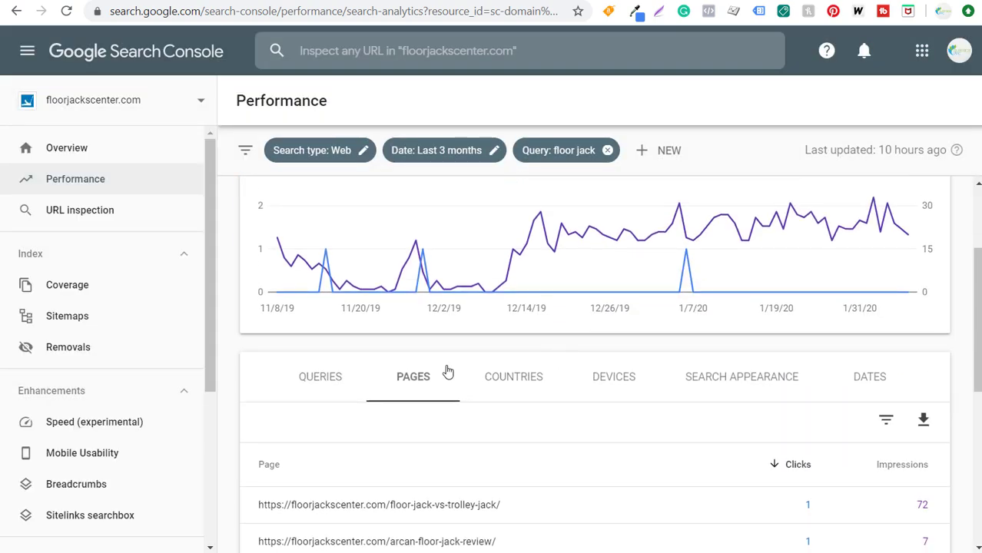
pyautogui.scroll(-3, 407, 369)
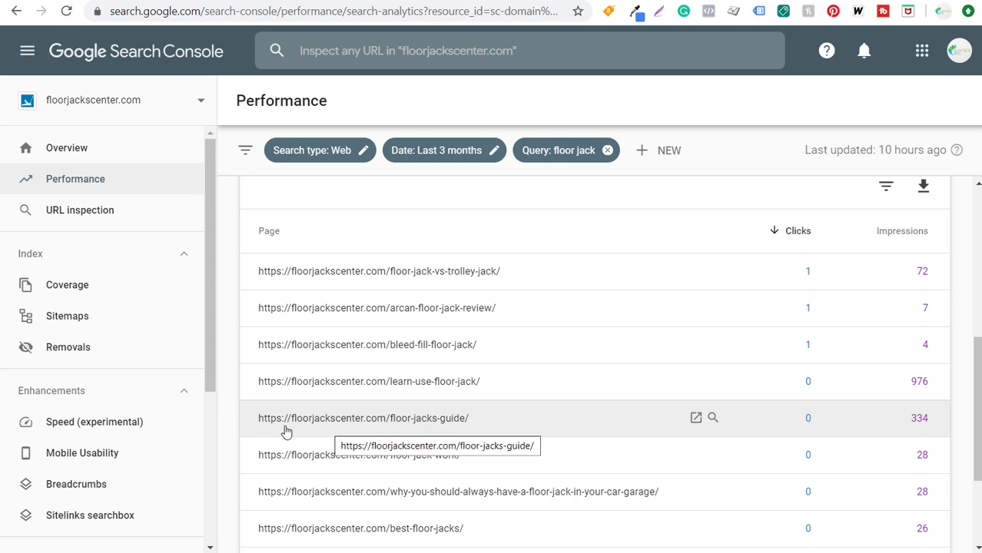
pyautogui.click(697, 419)
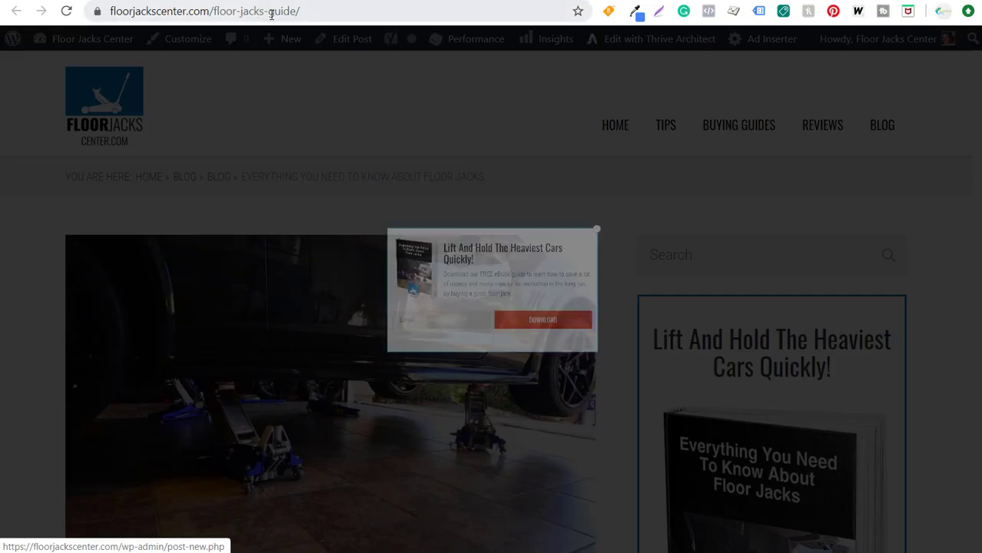
# - Try inserting a slash after "floor-jacks" in the guide page's address
pyautogui.moveTo(333, 10); pyautogui.dragTo(220, 11)
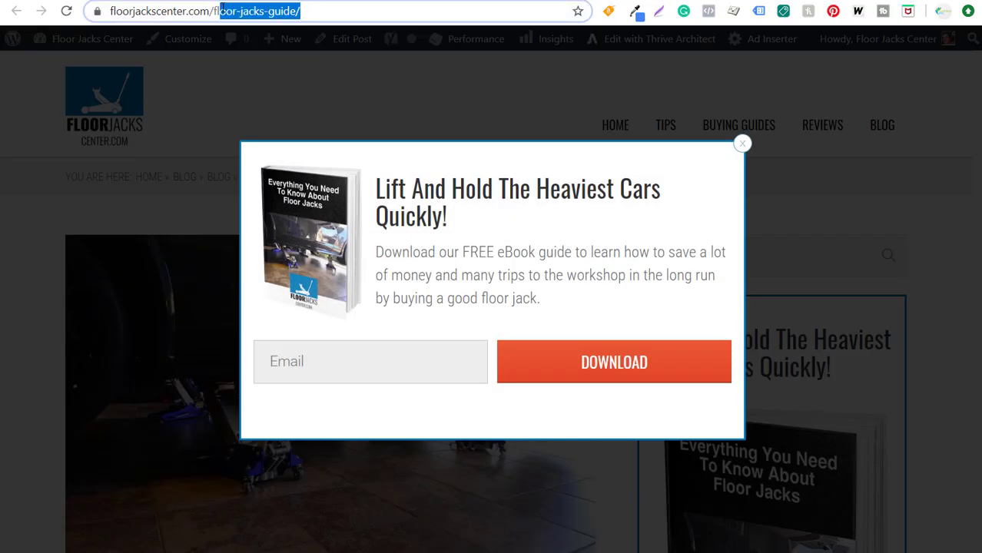
pyautogui.click(236, 10)
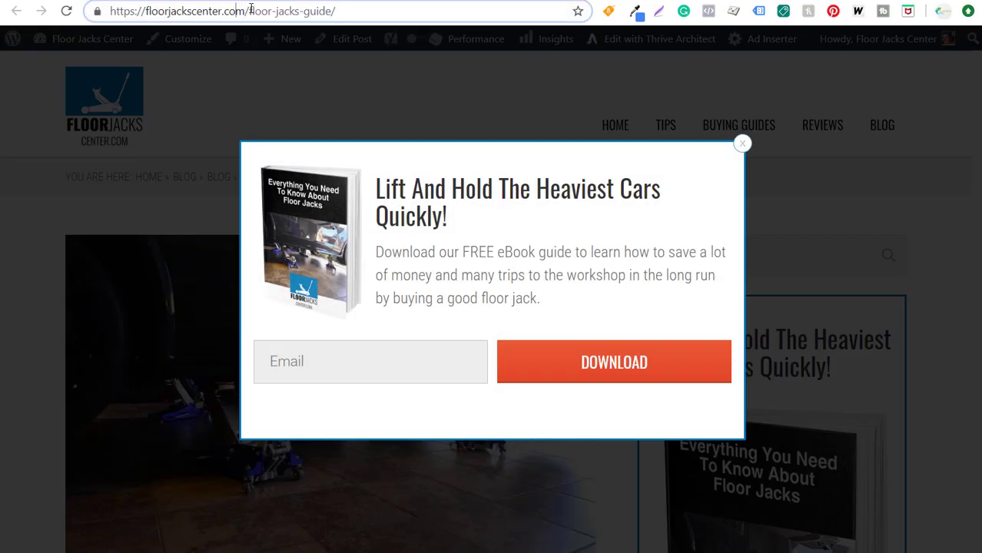
pyautogui.click(300, 10)
pyautogui.write('/')
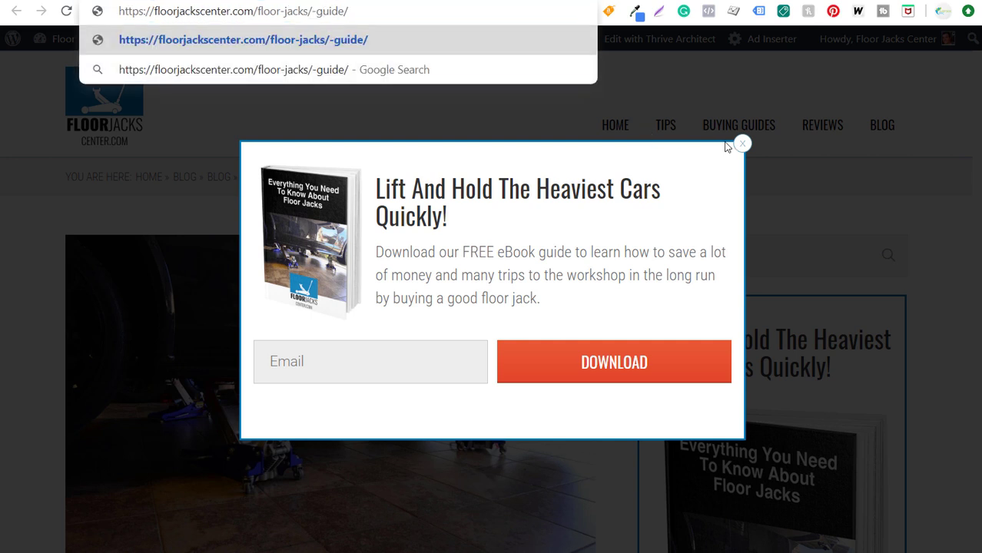
pyautogui.press('Return')
# - Review the content of the "Everything You Need To Know About Floor Jacks" article
pyautogui.scroll(-6, 323, 212)
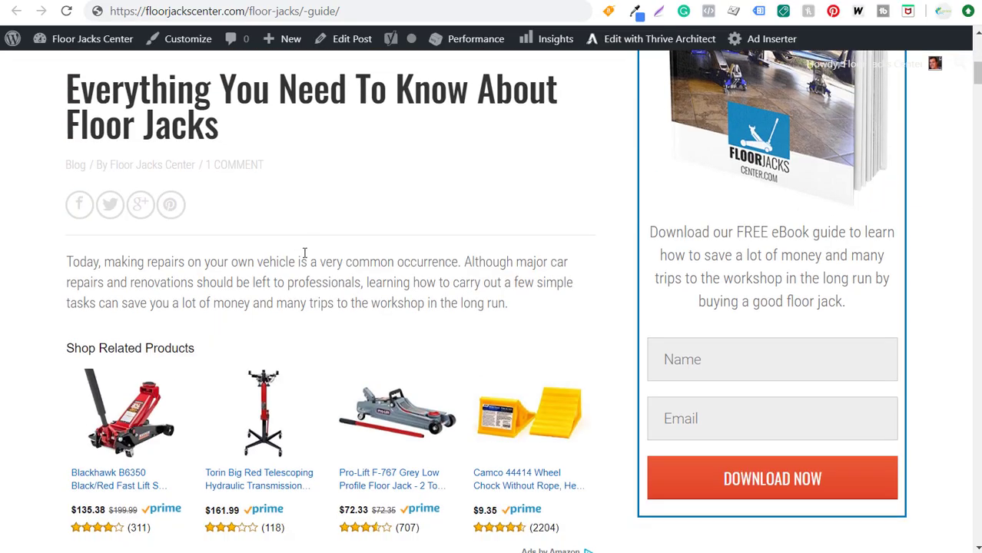
pyautogui.scroll(-15, 305, 254)
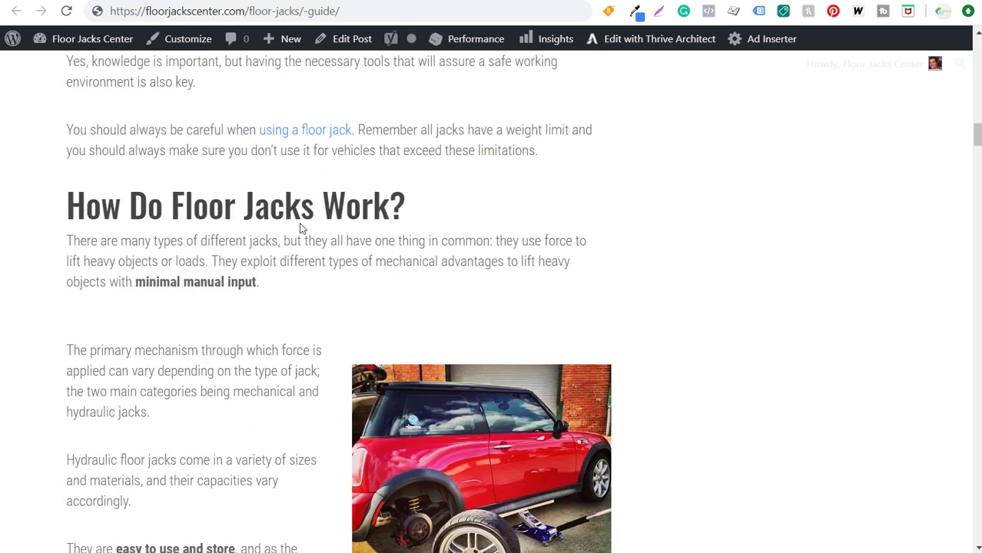
pyautogui.scroll(-3, 302, 216)
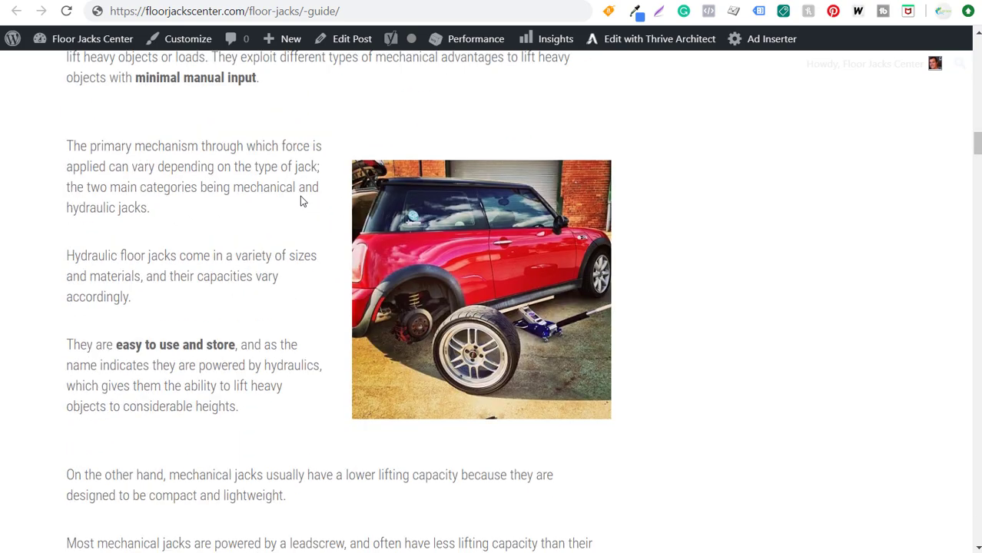
pyautogui.scroll(20, 281, 206)
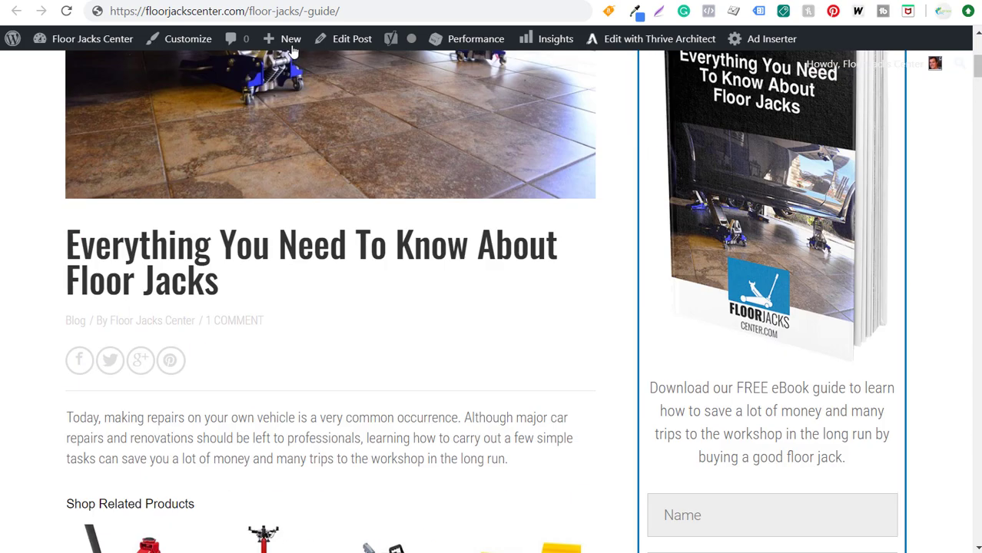
# - Remove the slash inserted before "-guide" from the page's address
pyautogui.click(304, 11)
pyautogui.click(310, 11)
pyautogui.press('BackSpace')
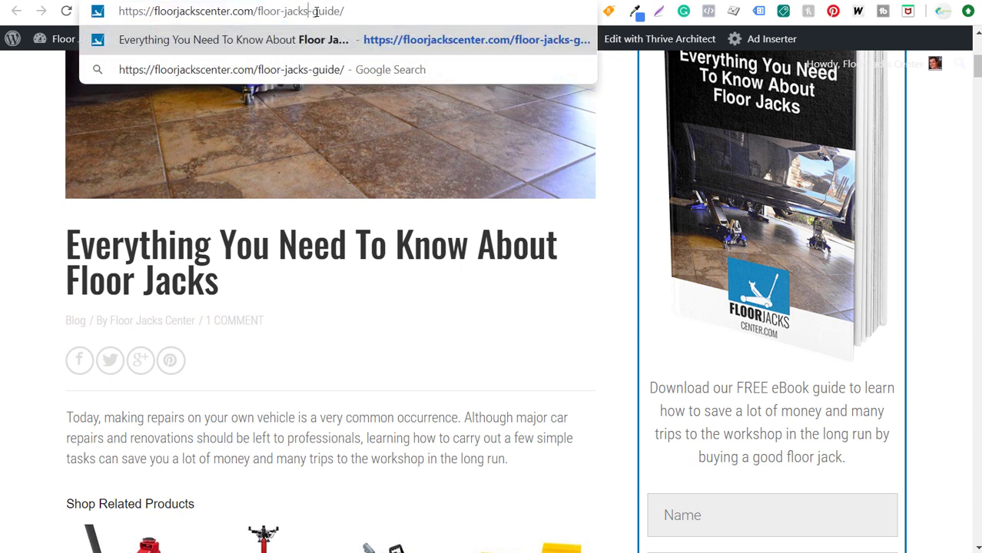
# - Copy the floor-jacks-guide address and paste it as the URL for "floor jack" in the Keywords FloorJacksCenter workbook
pyautogui.tripleClick(332, 14)
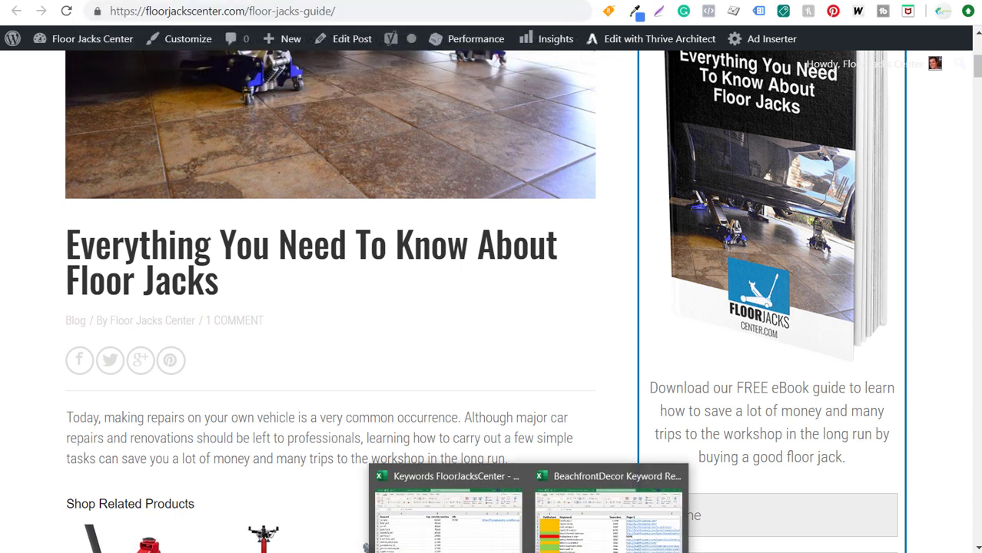
pyautogui.click(438, 530)
pyautogui.click(607, 232)
pyautogui.hotkey('ctrl', 'v')
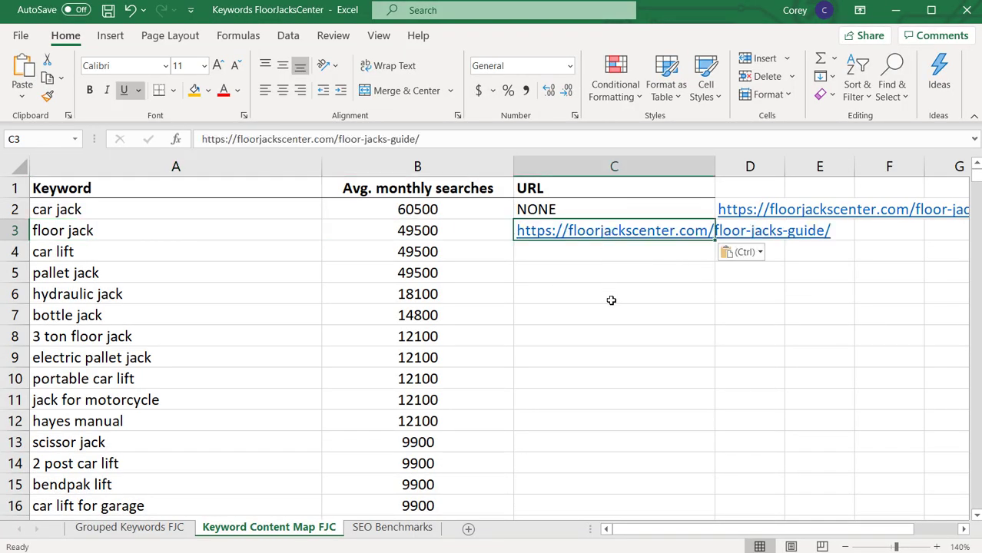
pyautogui.click(611, 299)
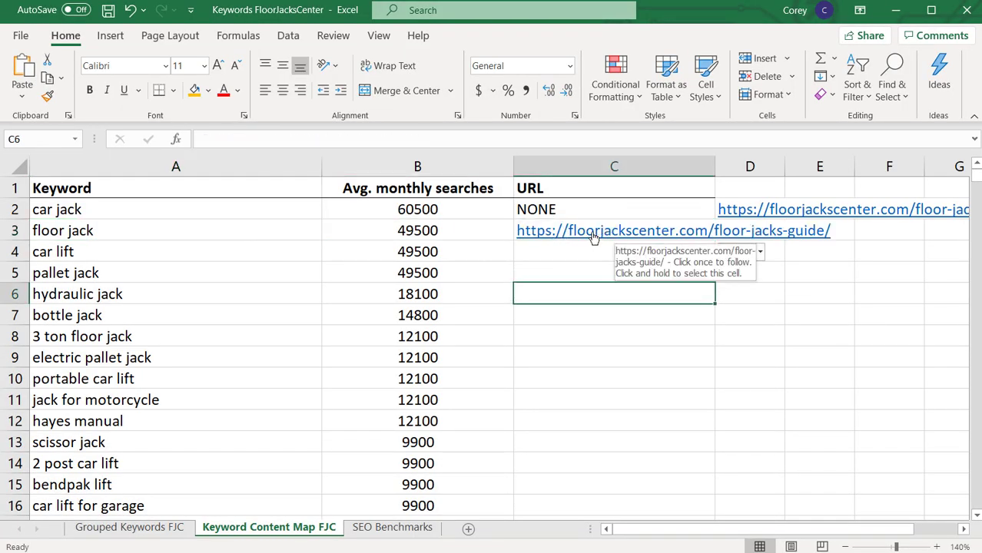
pyautogui.click(148, 229)
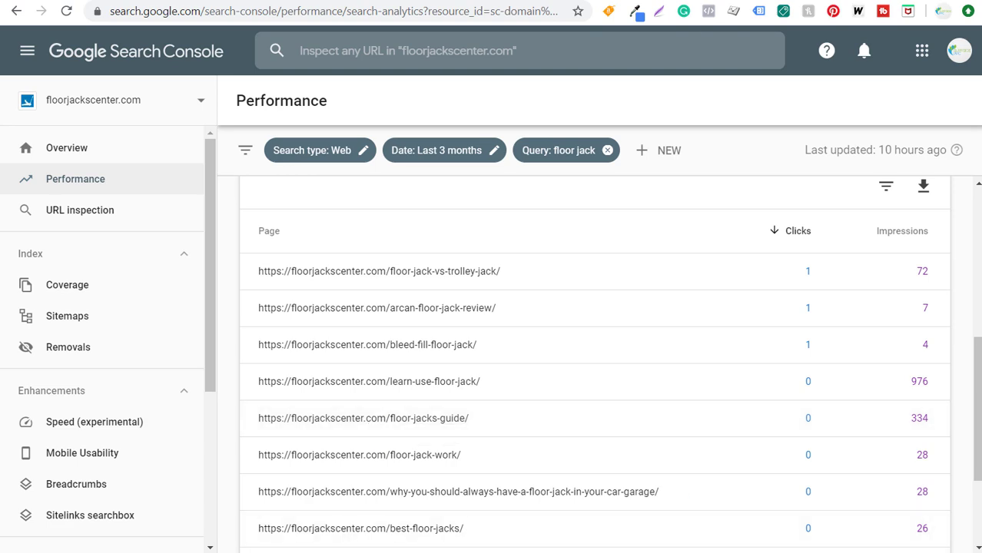
pyautogui.moveTo(492, 547)
pyautogui.click(463, 541)
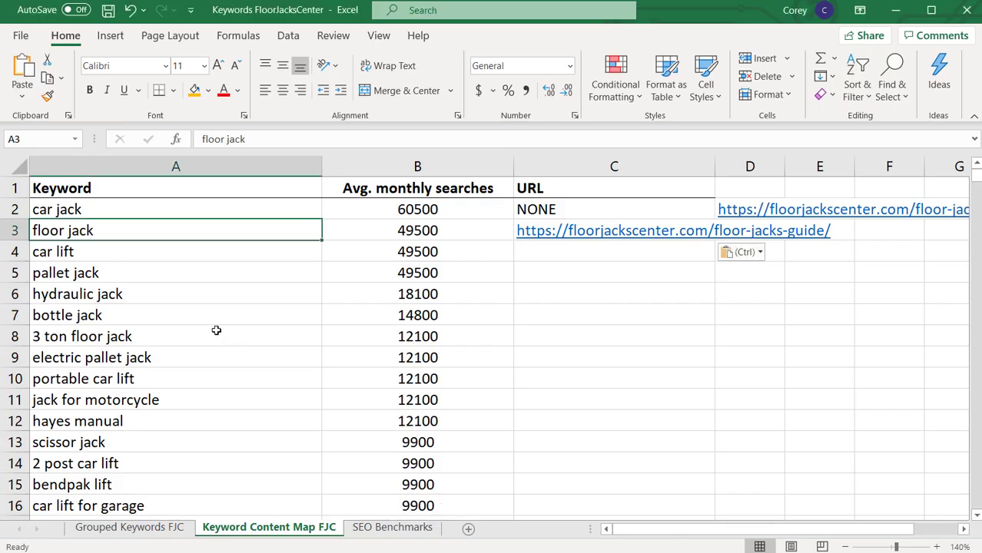
# - Copy the keyword "car lift" and apply it as the exact query filter in the Search Console performance report
pyautogui.click(195, 251)
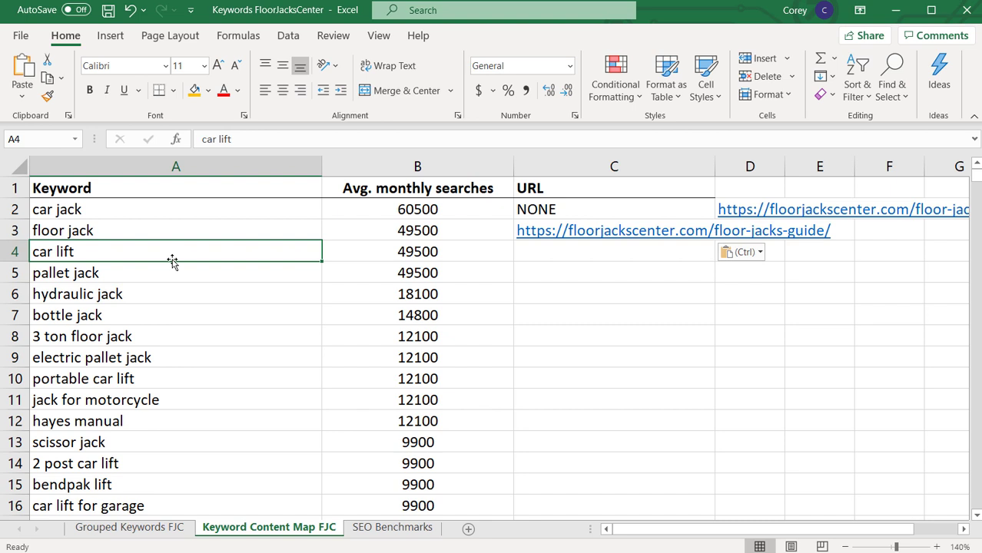
pyautogui.hotkey('ctrl', 'c')
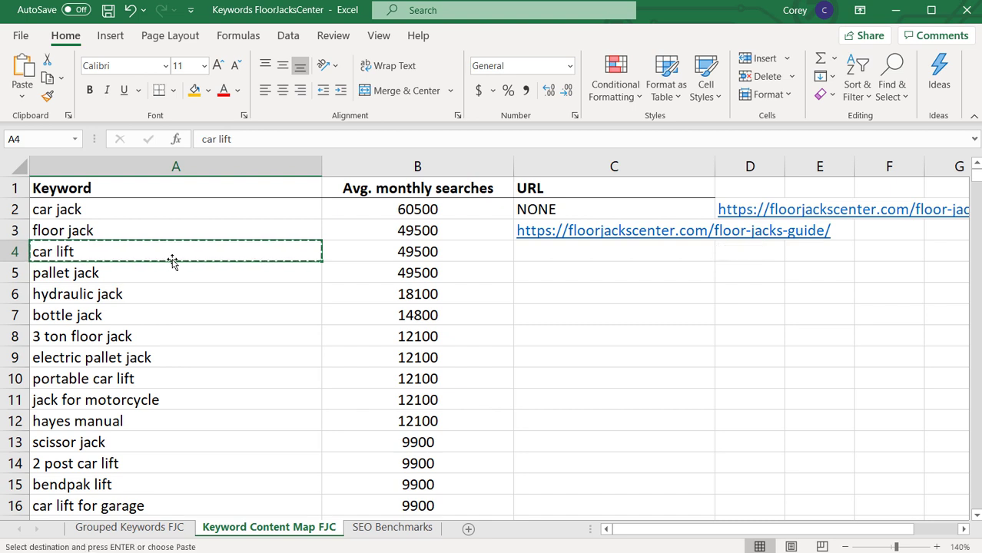
pyautogui.hotkey('alt', 'Tab')
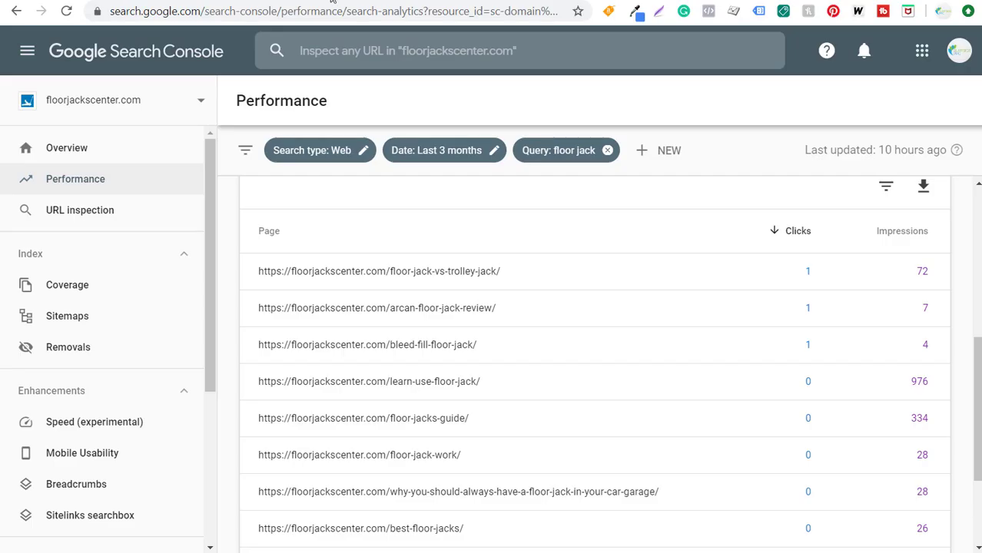
pyautogui.scroll(2, 450, 274)
pyautogui.click(559, 149)
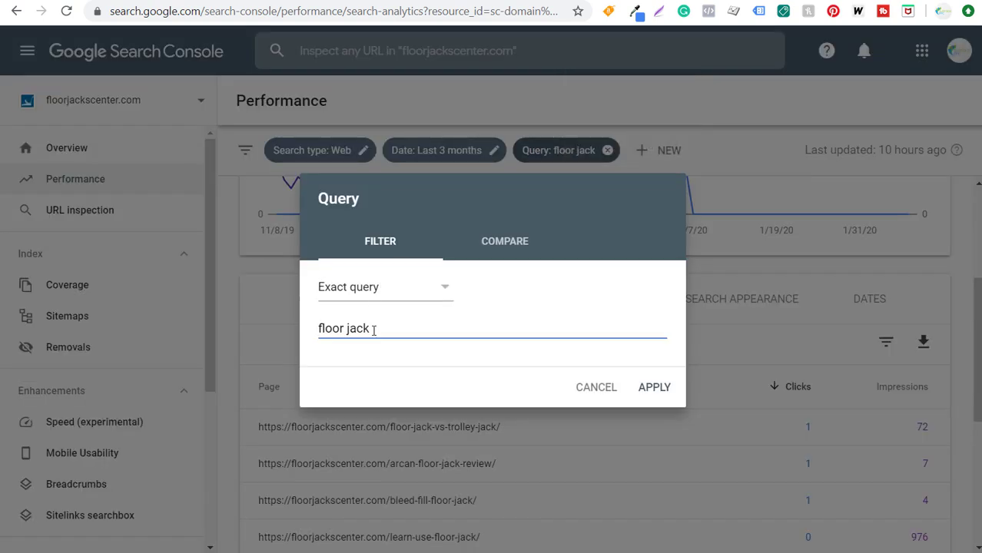
pyautogui.moveTo(374, 330); pyautogui.dragTo(282, 326)
pyautogui.hotkey('ctrl', 'v')
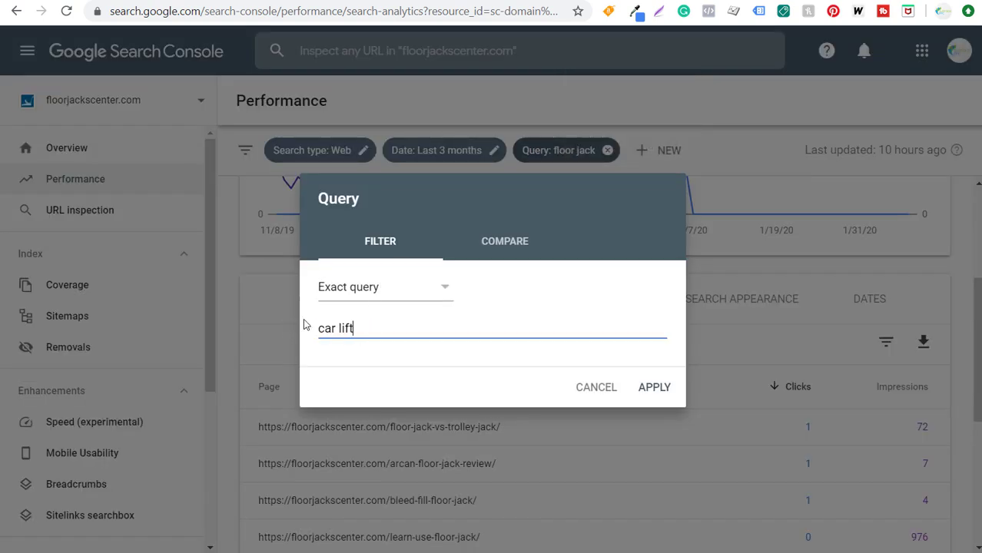
pyautogui.click(655, 387)
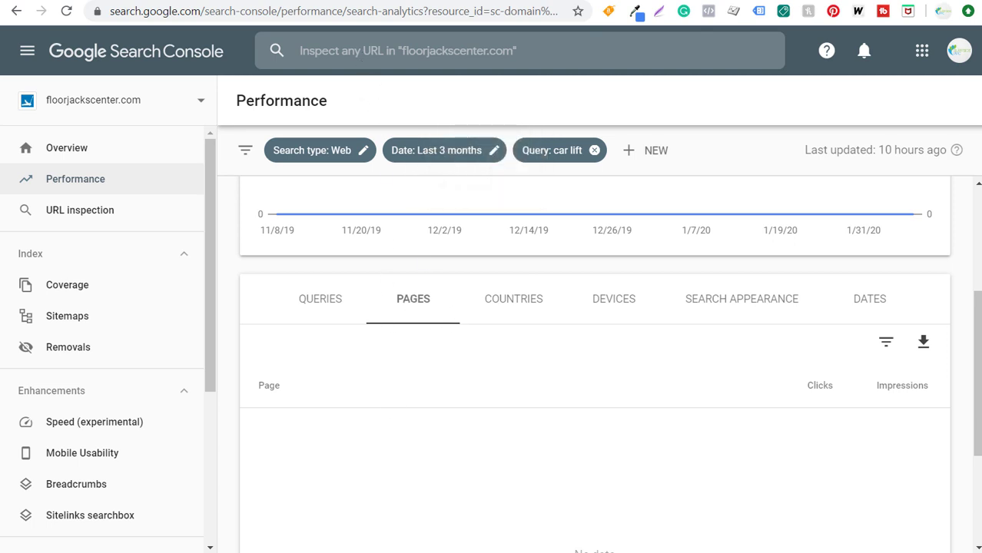
# - Enter NONE as the URL for "car lift" in the Keywords FloorJacksCenter workbook
pyautogui.click(455, 522)
pyautogui.click(545, 250)
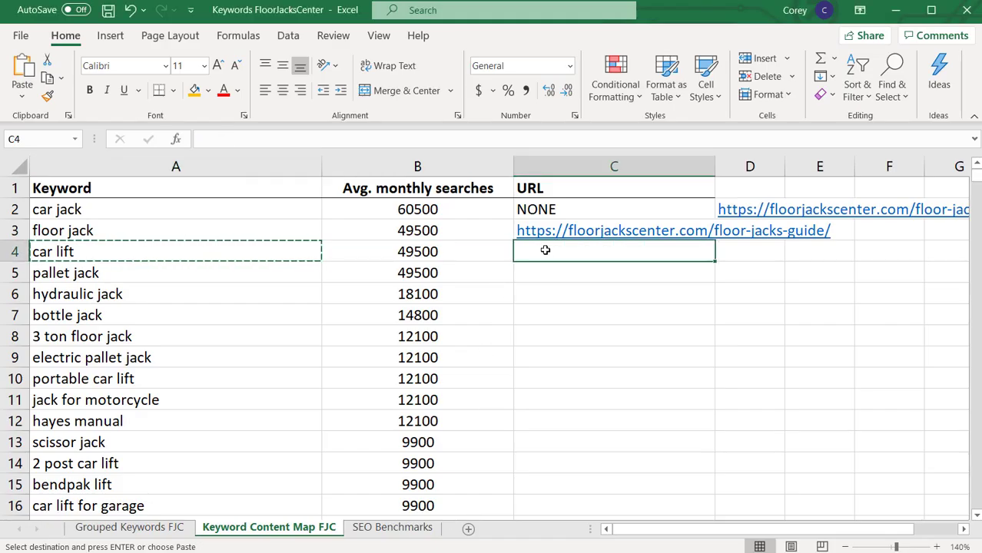
pyautogui.write('NONE')
pyautogui.press('Return')
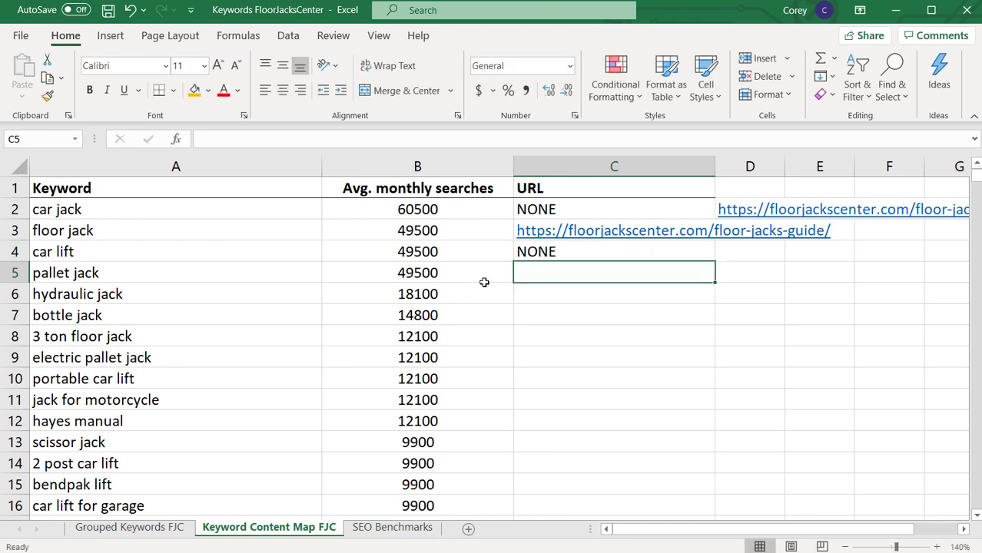
# - Review the Floor Jacks draft post, the "car jack" group on the Grouped Keywords FJC sheet, and the first content map keywords
pyautogui.hotkey('alt', 'Tab')
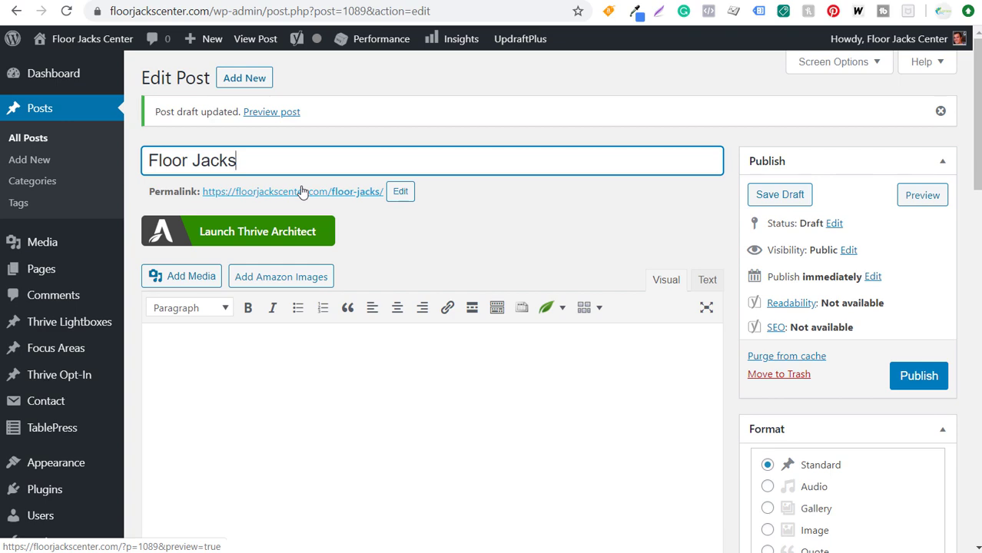
pyautogui.click(472, 552)
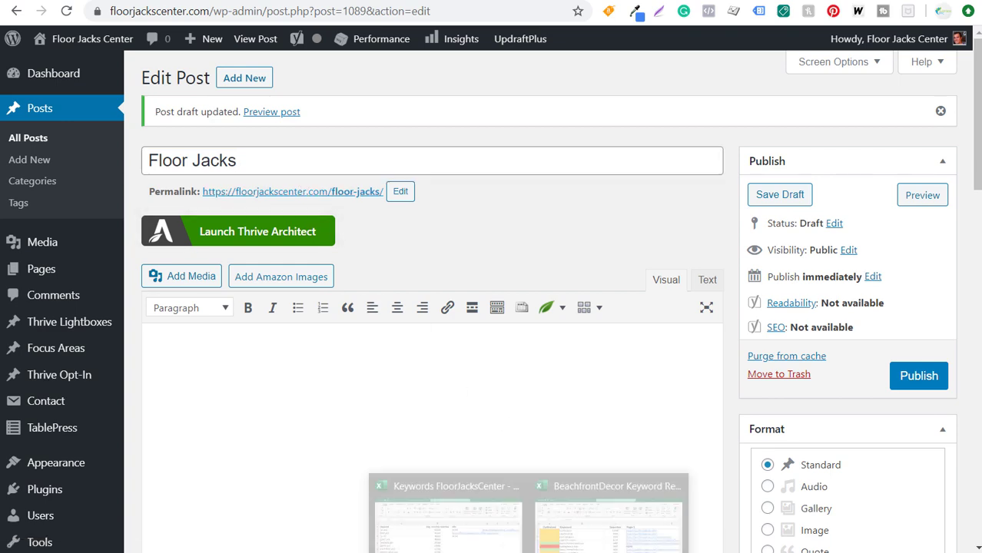
pyautogui.click(472, 550)
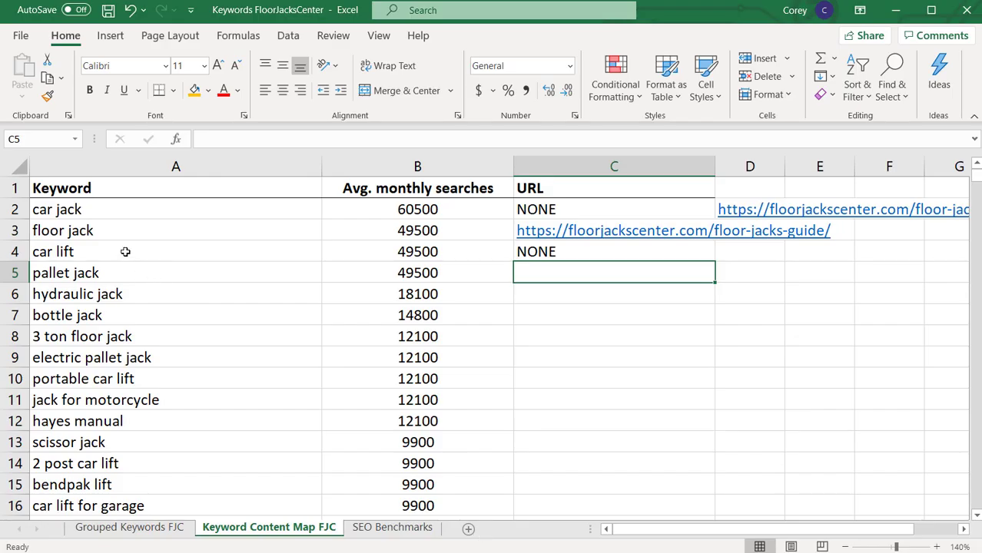
pyautogui.hotkey('ctrl', 'pageup')
pyautogui.moveTo(353, 192); pyautogui.dragTo(351, 269)
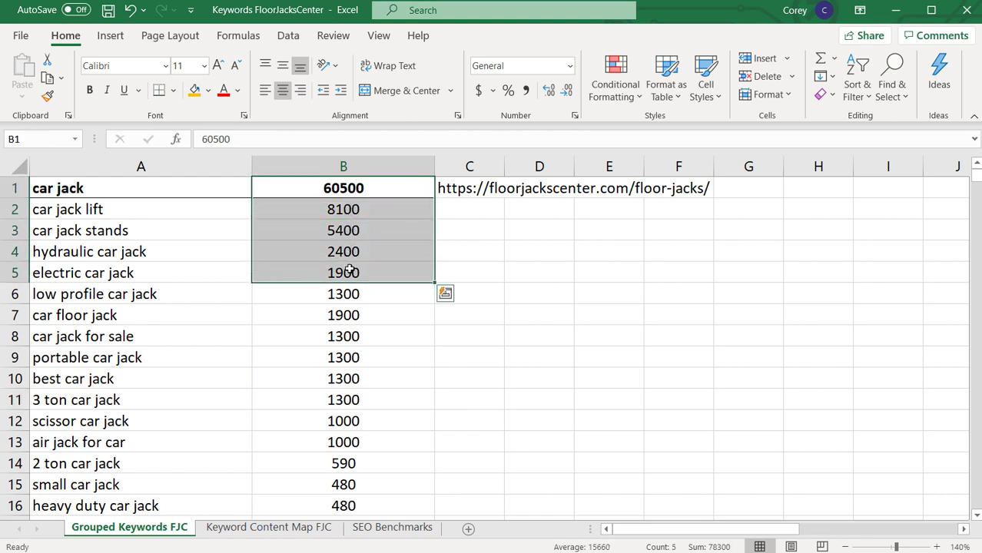
pyautogui.click(838, 340)
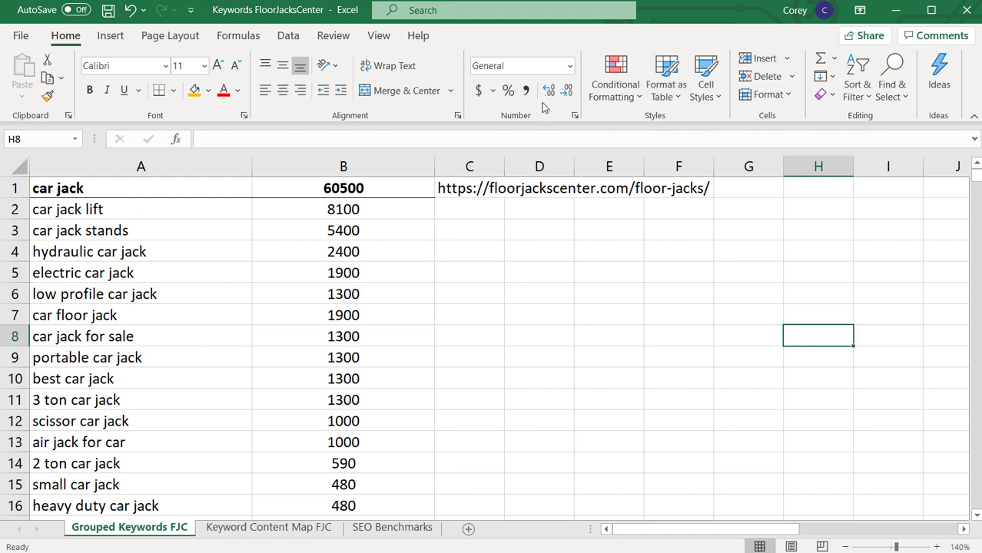
pyautogui.click(281, 527)
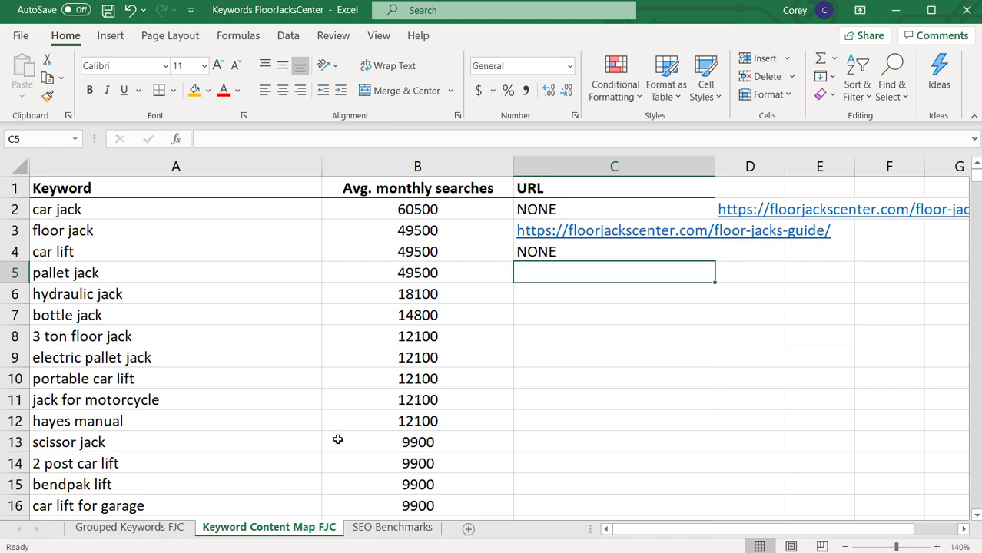
pyautogui.moveTo(115, 189); pyautogui.dragTo(126, 273)
pyautogui.click(150, 338)
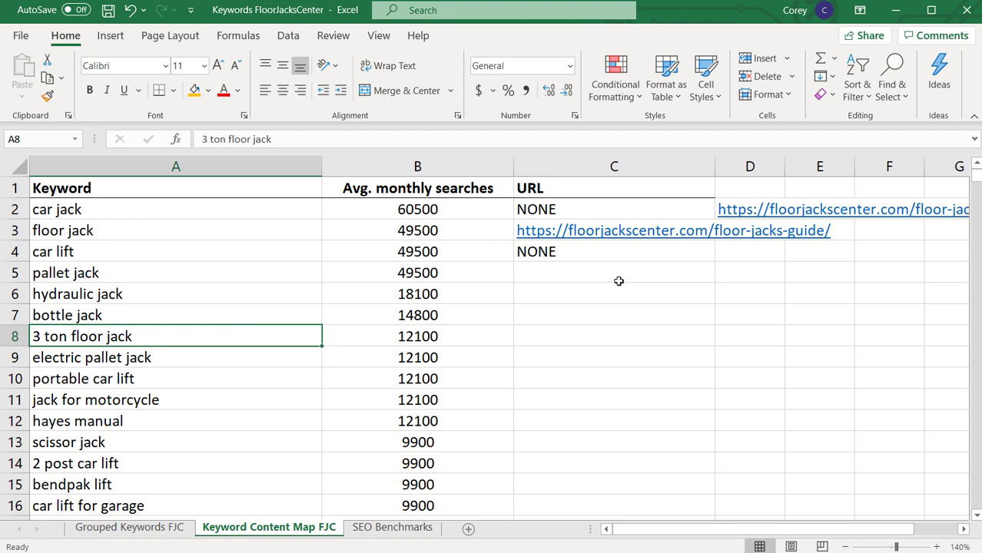
# - Switch to the BeachfrontDecor Keyword Research workbook and examine the Keyword, Searches and Page 1 columns on its Keyword Content Map sheet
pyautogui.click(607, 504)
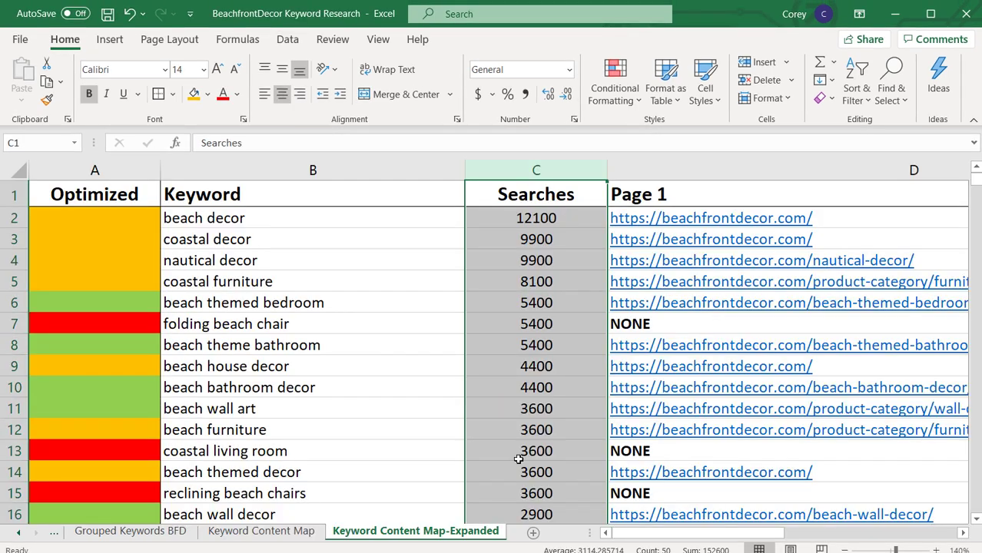
pyautogui.click(455, 368)
pyautogui.click(260, 531)
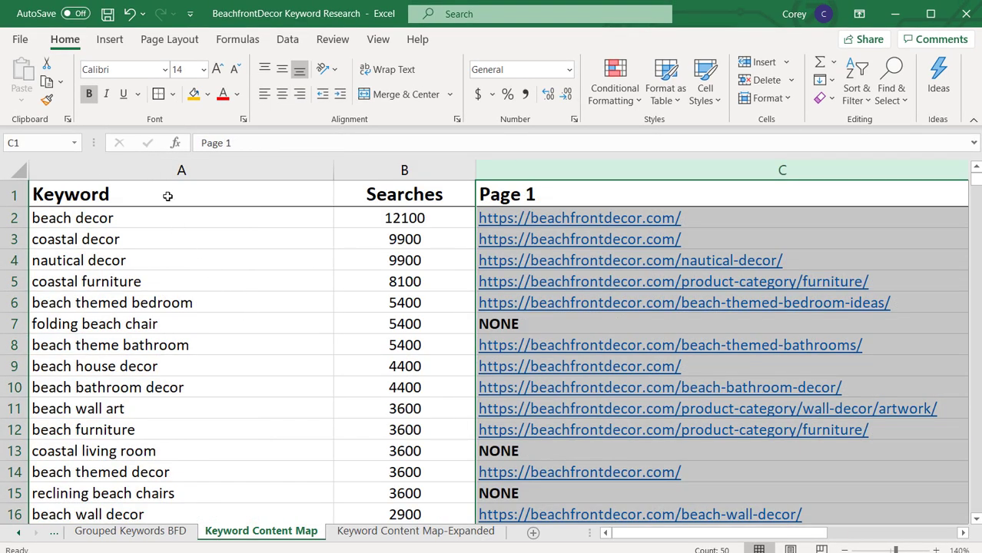
pyautogui.click(170, 166)
pyautogui.moveTo(170, 166); pyautogui.dragTo(519, 166)
pyautogui.press('Escape')
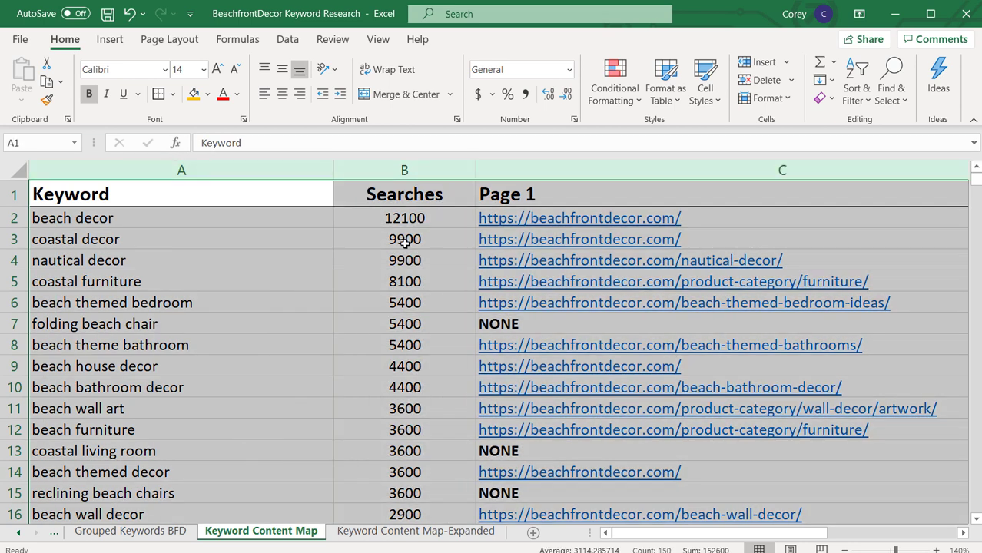
pyautogui.moveTo(402, 245); pyautogui.dragTo(402, 261)
pyautogui.click(400, 302)
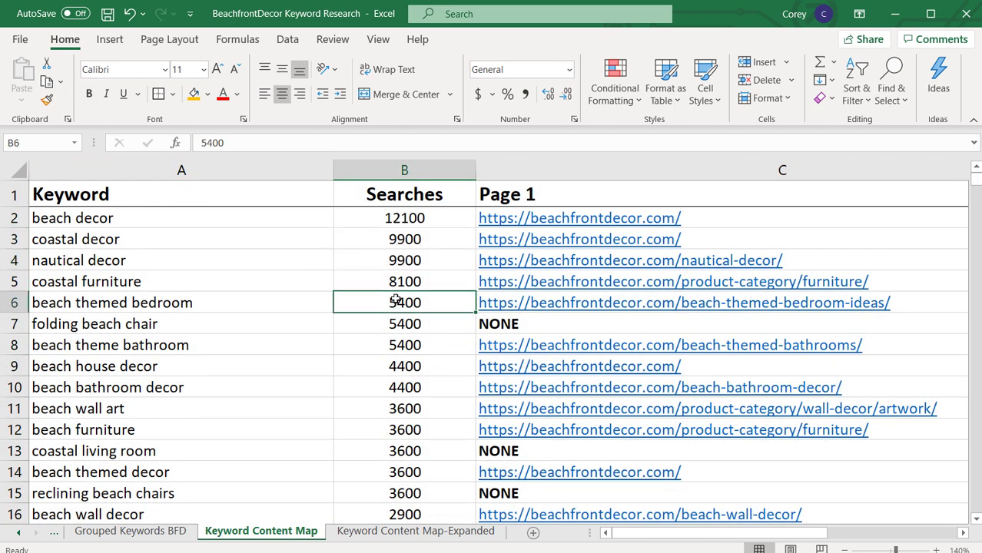
# - Examine which pages are matched to keywords such as "beach themed bedroom", "beach theme bathroom" and "beach decor ideas"
pyautogui.moveTo(145, 220); pyautogui.dragTo(149, 283)
pyautogui.click(152, 301)
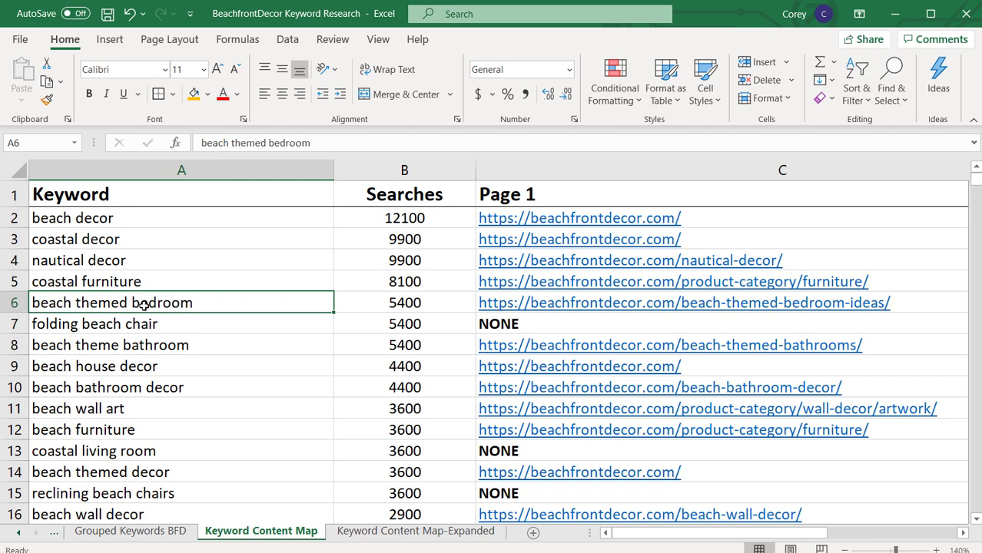
pyautogui.moveTo(144, 306); pyautogui.dragTo(574, 308)
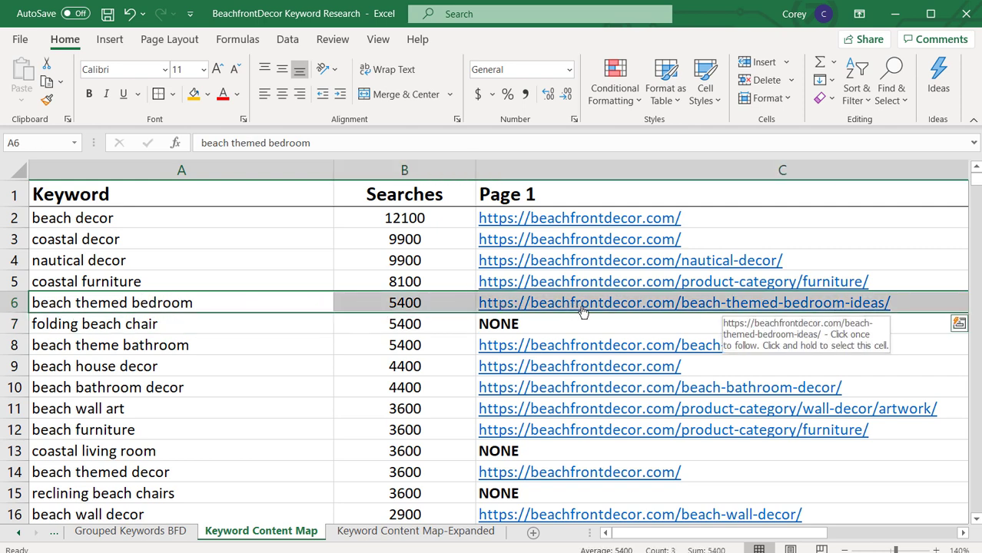
pyautogui.click(181, 366)
pyautogui.moveTo(196, 346); pyautogui.dragTo(538, 347)
pyautogui.click(299, 318)
pyautogui.scroll(-5, 265, 326)
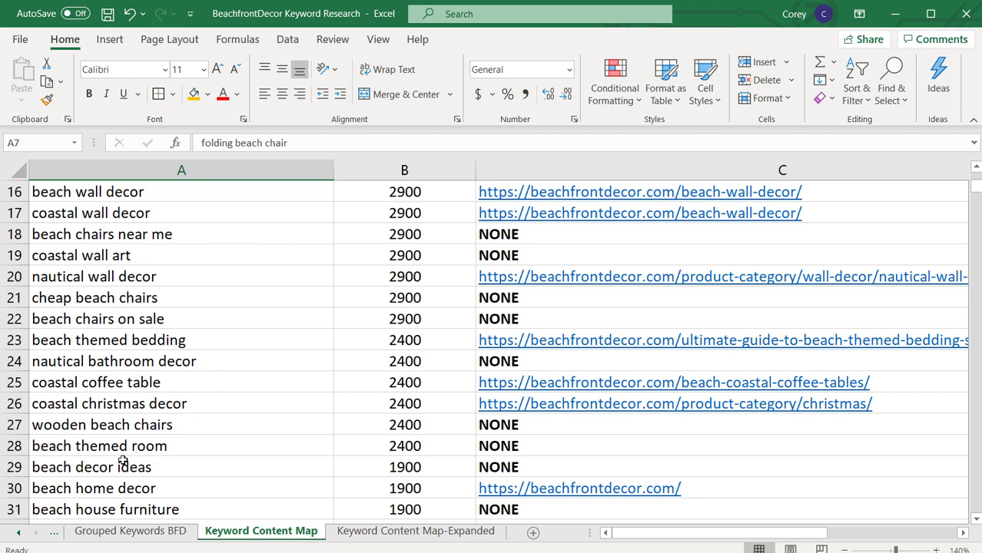
pyautogui.click(163, 467)
pyautogui.moveTo(164, 467); pyautogui.dragTo(522, 463)
pyautogui.click(417, 424)
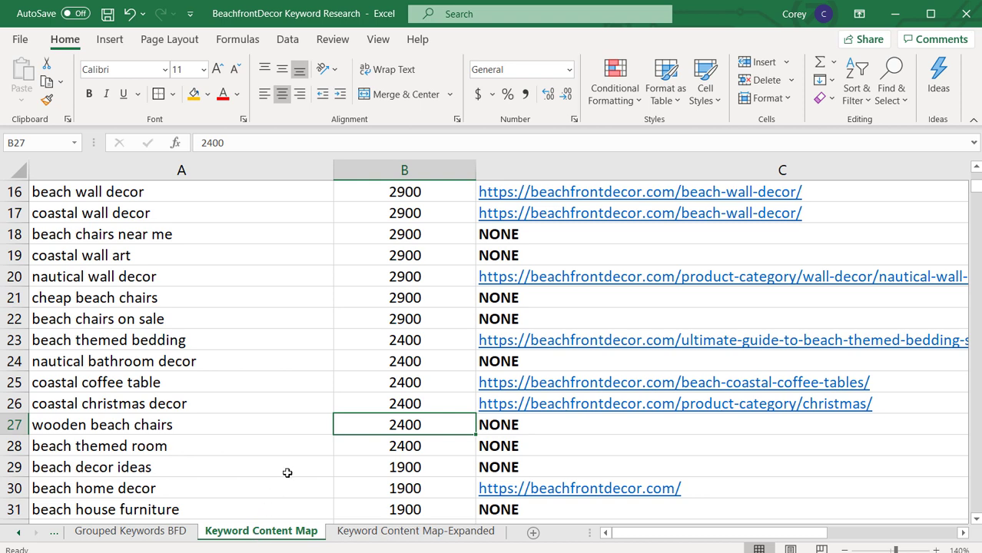
pyautogui.scroll(5, 338, 408)
pyautogui.click(197, 172)
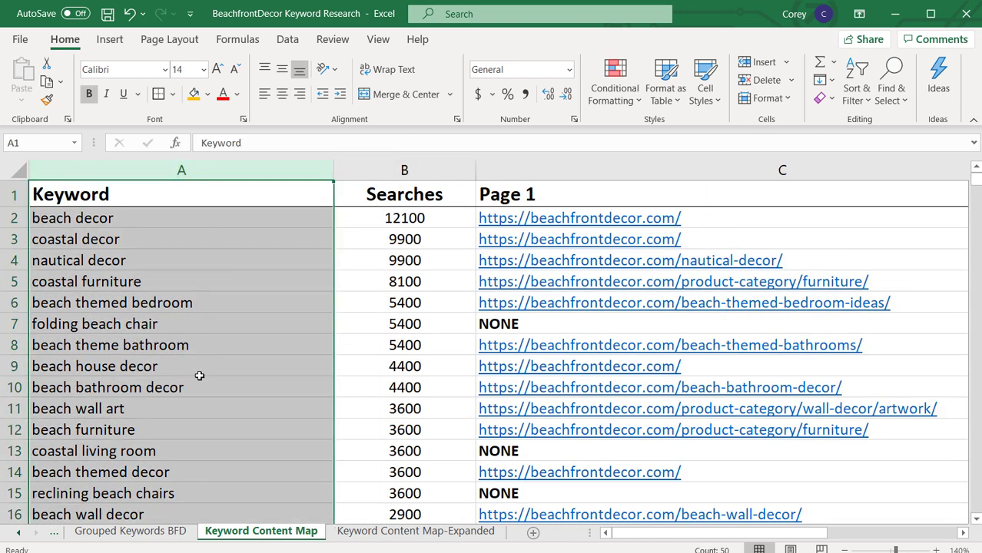
# - Return to the Keywords FloorJacksCenter workbook and review its keyword and search volume columns and the unfilled URL cells
pyautogui.click(471, 539)
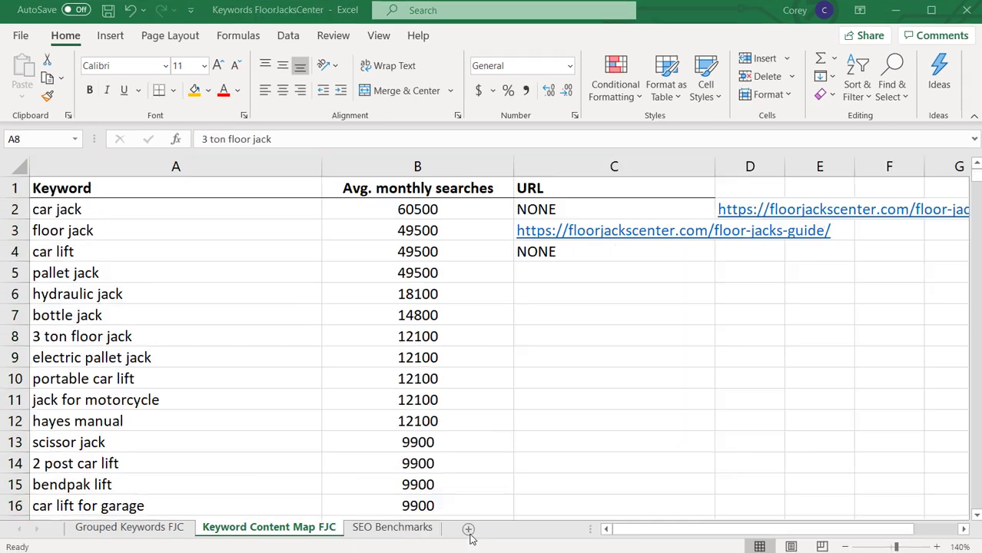
pyautogui.moveTo(232, 167); pyautogui.dragTo(368, 172)
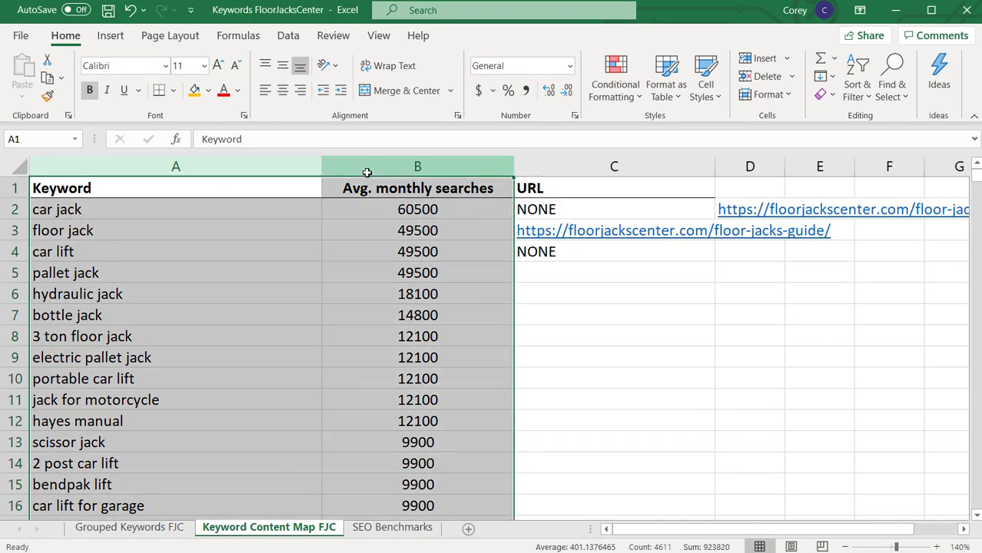
pyautogui.click(542, 167)
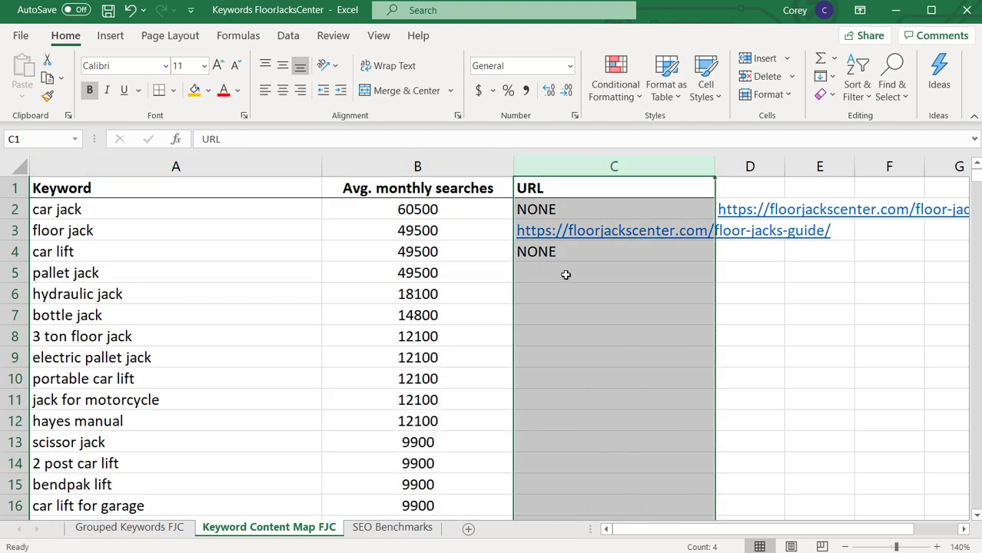
pyautogui.moveTo(565, 272); pyautogui.dragTo(568, 440)
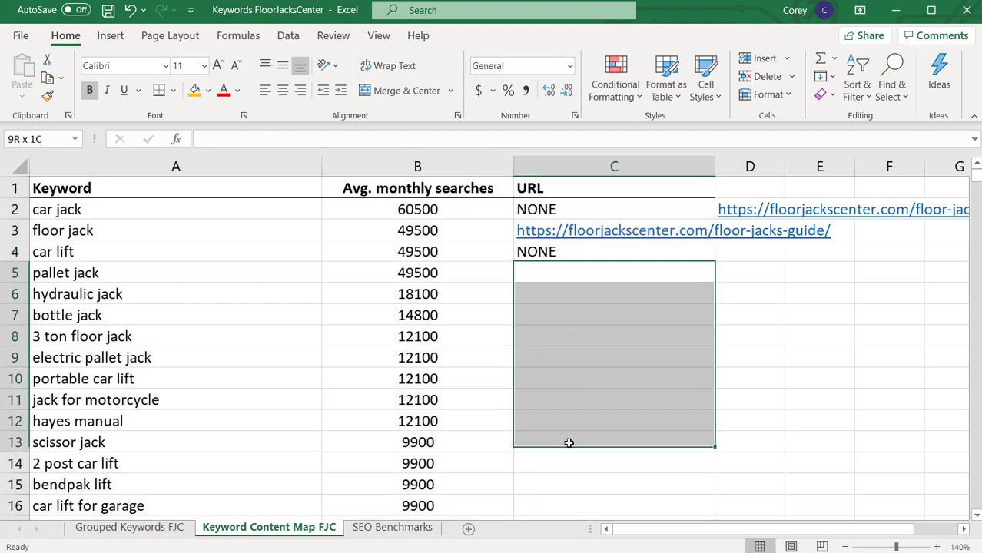
pyautogui.click(589, 417)
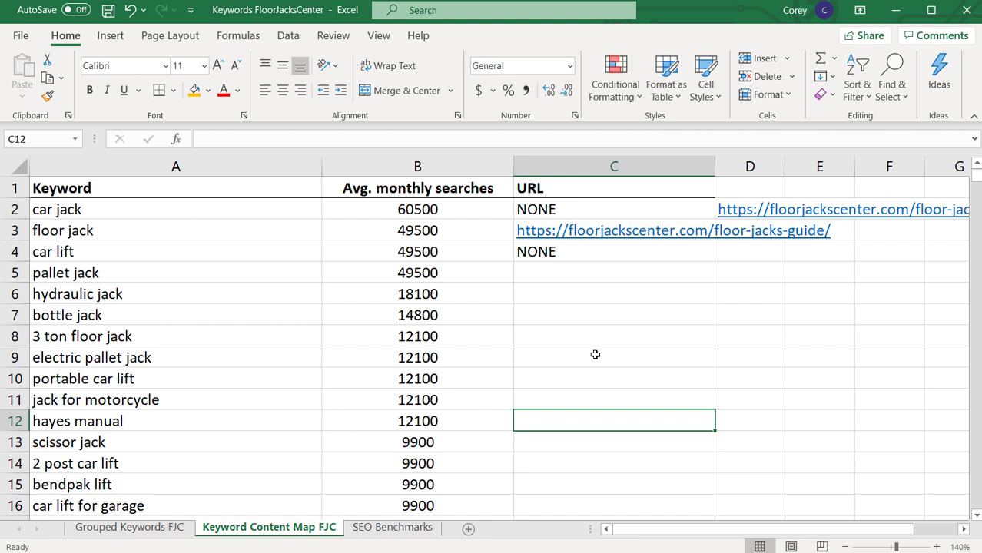
pyautogui.moveTo(445, 219); pyautogui.dragTo(463, 400)
pyautogui.click(463, 415)
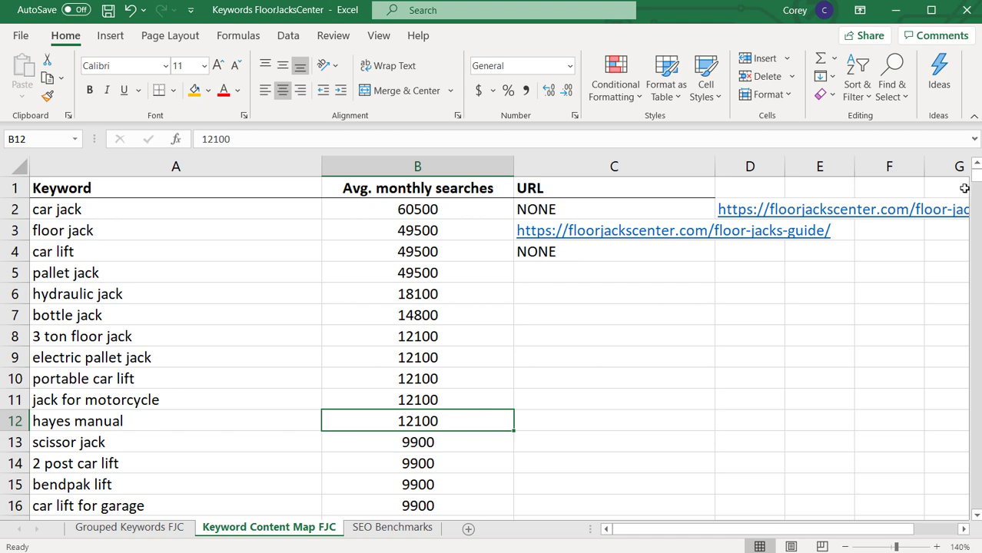
# - Check the search volumes of the keywords near row 2246, and return to the start of the list
pyautogui.moveTo(977, 176); pyautogui.dragTo(974, 314)
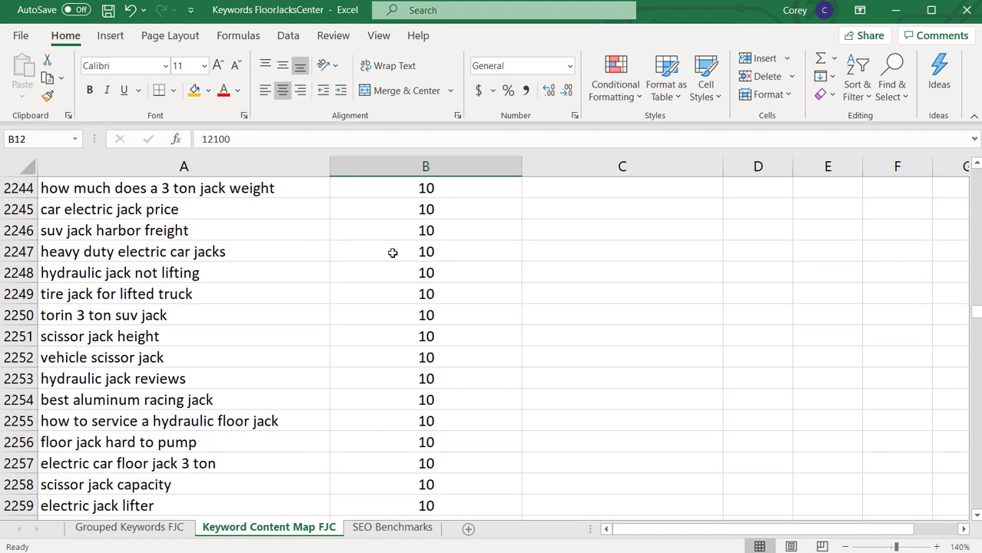
pyautogui.click(392, 252)
pyautogui.click(423, 234)
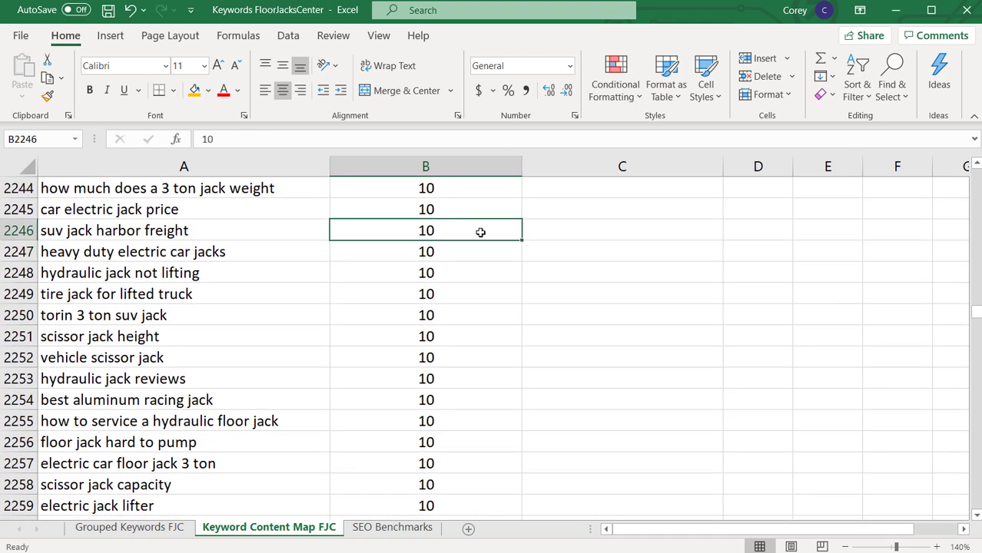
pyautogui.moveTo(976, 316); pyautogui.dragTo(976, 176)
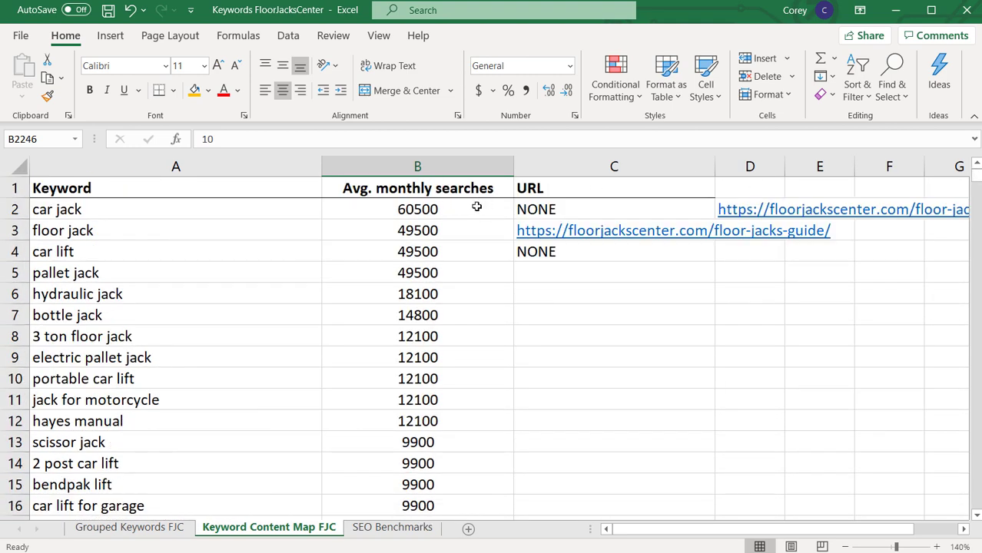
pyautogui.click(592, 281)
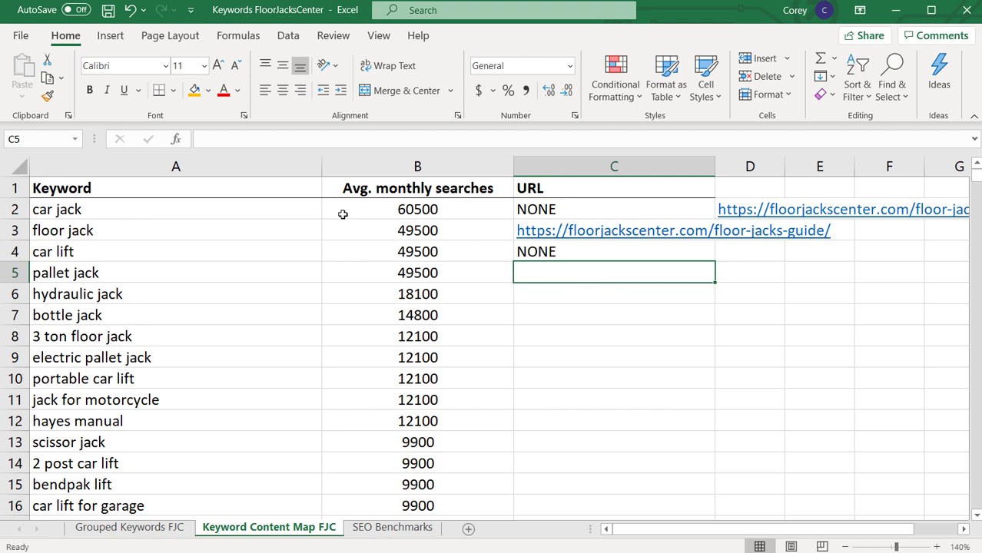
pyautogui.click(177, 166)
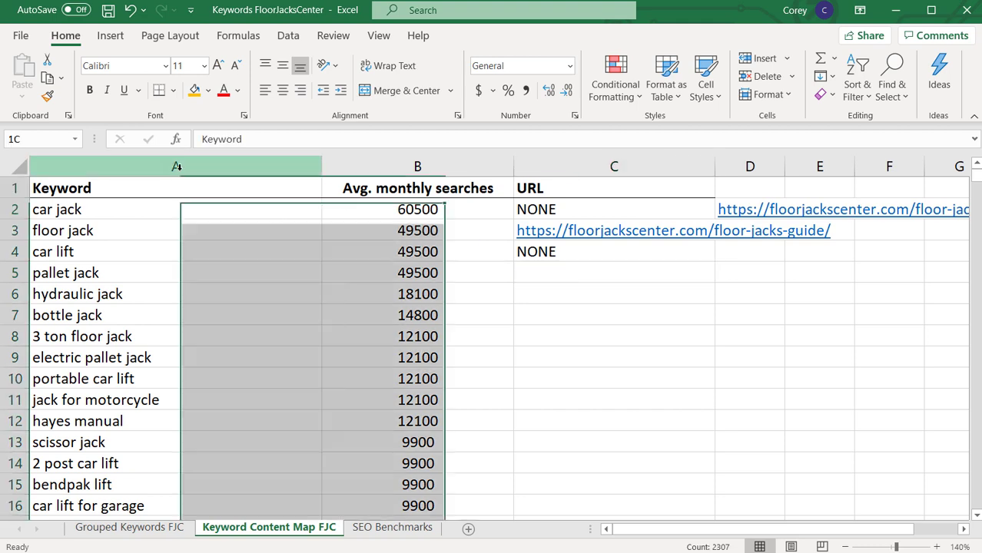
pyautogui.click(369, 166)
pyautogui.click(569, 163)
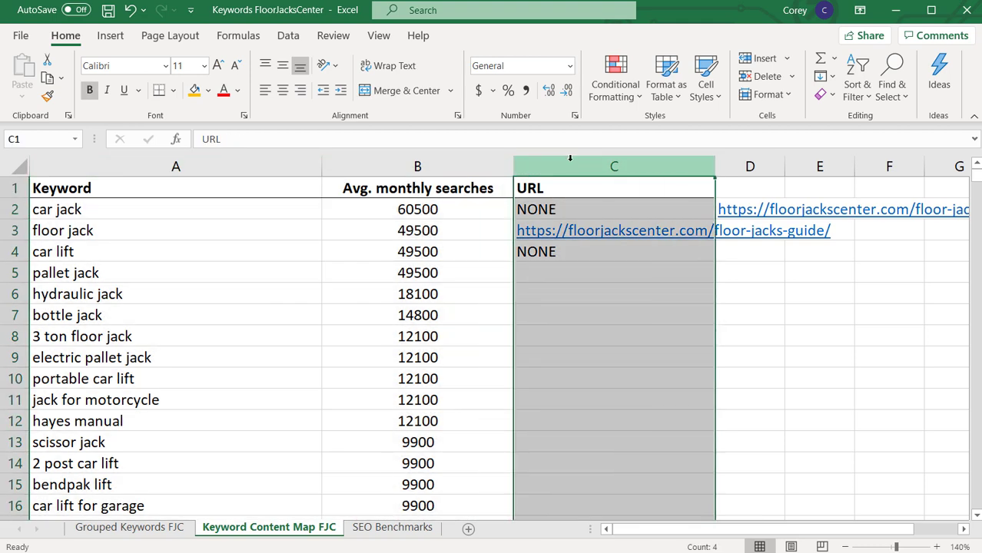
pyautogui.click(171, 229)
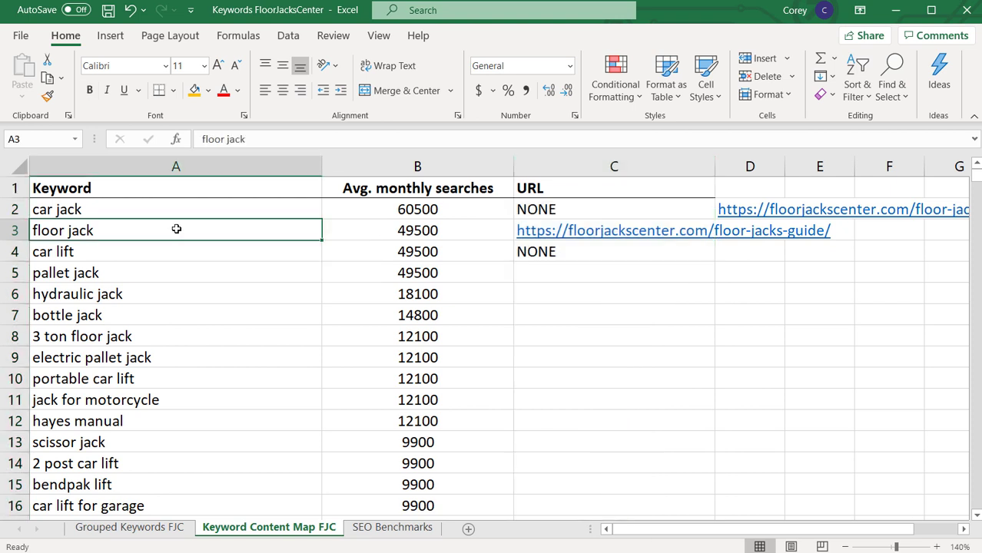